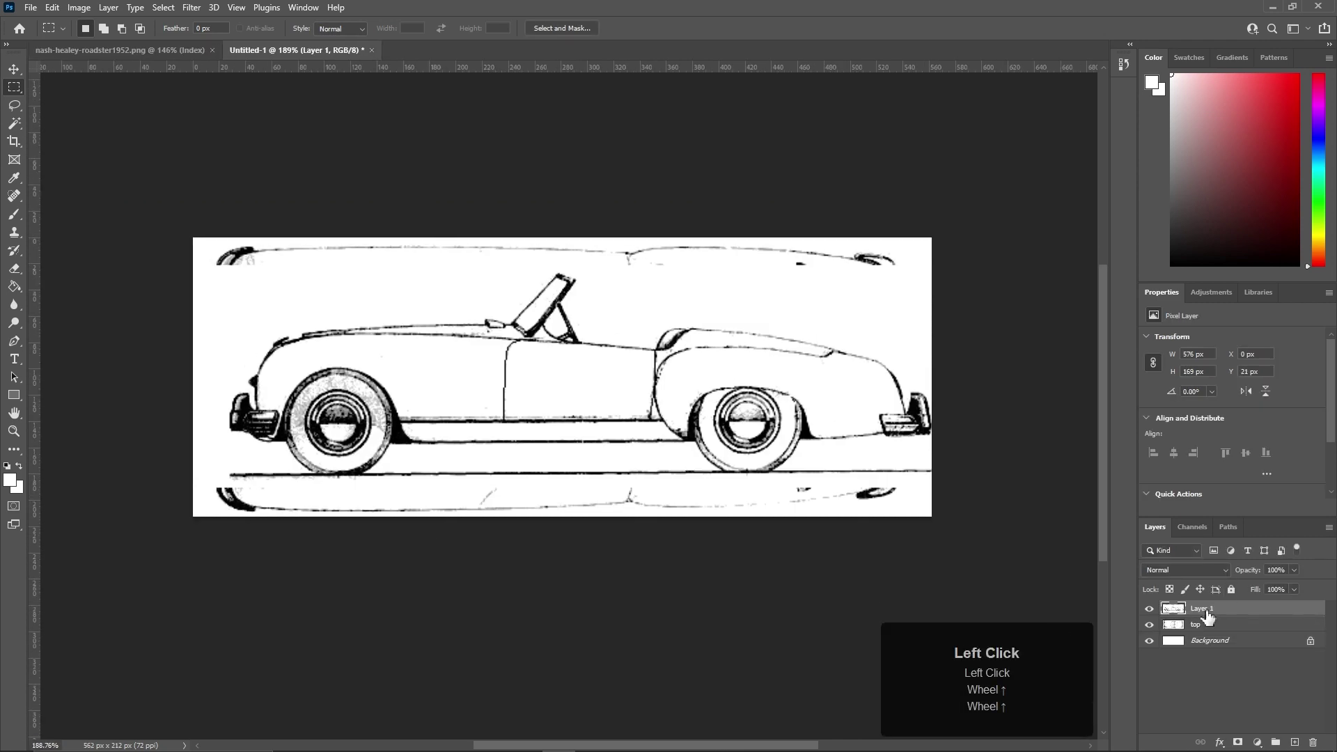
# Paste the side and front views into Untitled-1 as new layers and name them.
pyautogui.press('Left')
pyautogui.press('Left')
pyautogui.press('Left')
pyautogui.press('Left')
pyautogui.press('Left')
pyautogui.press('Left')
pyautogui.press('Left')
pyautogui.press('Left')
pyautogui.press('Left')
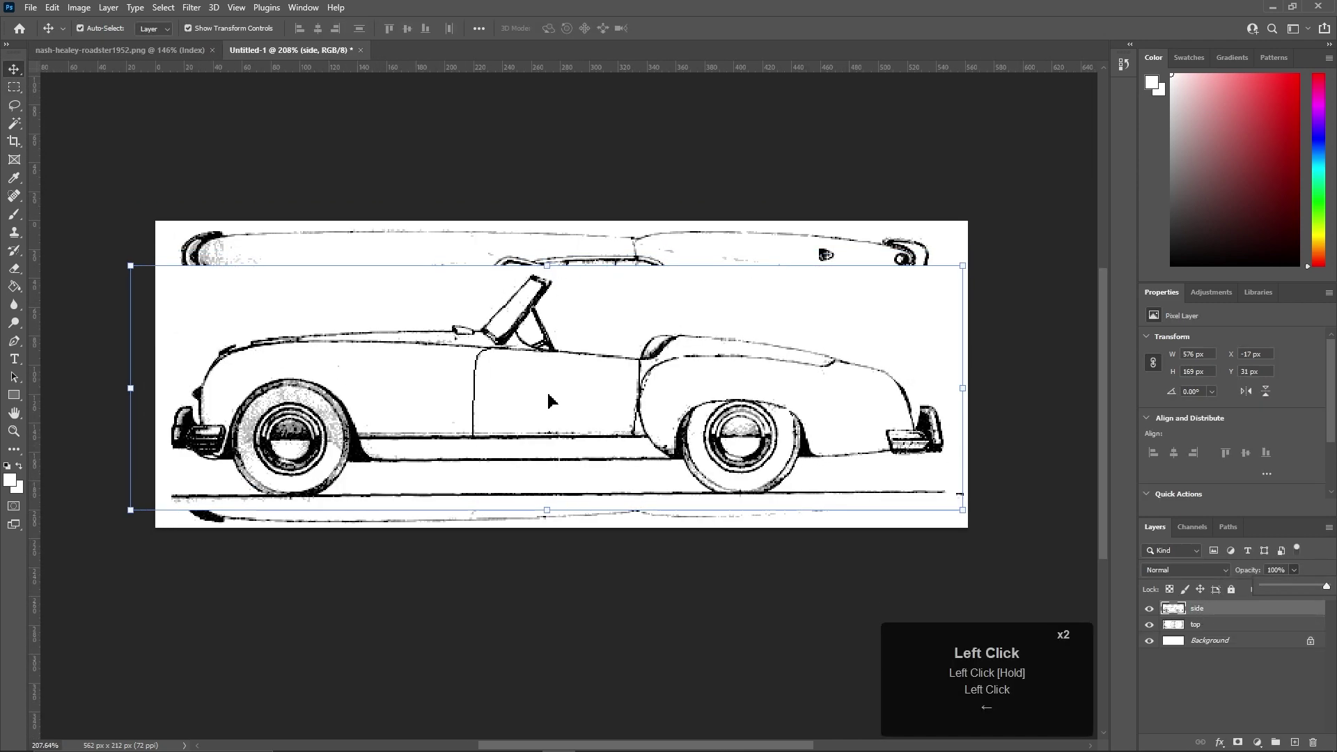
pyautogui.click(110, 52)
pyautogui.click(291, 50)
pyautogui.hotkey('ctrl', 'v')
pyautogui.doubleClick(1204, 608)
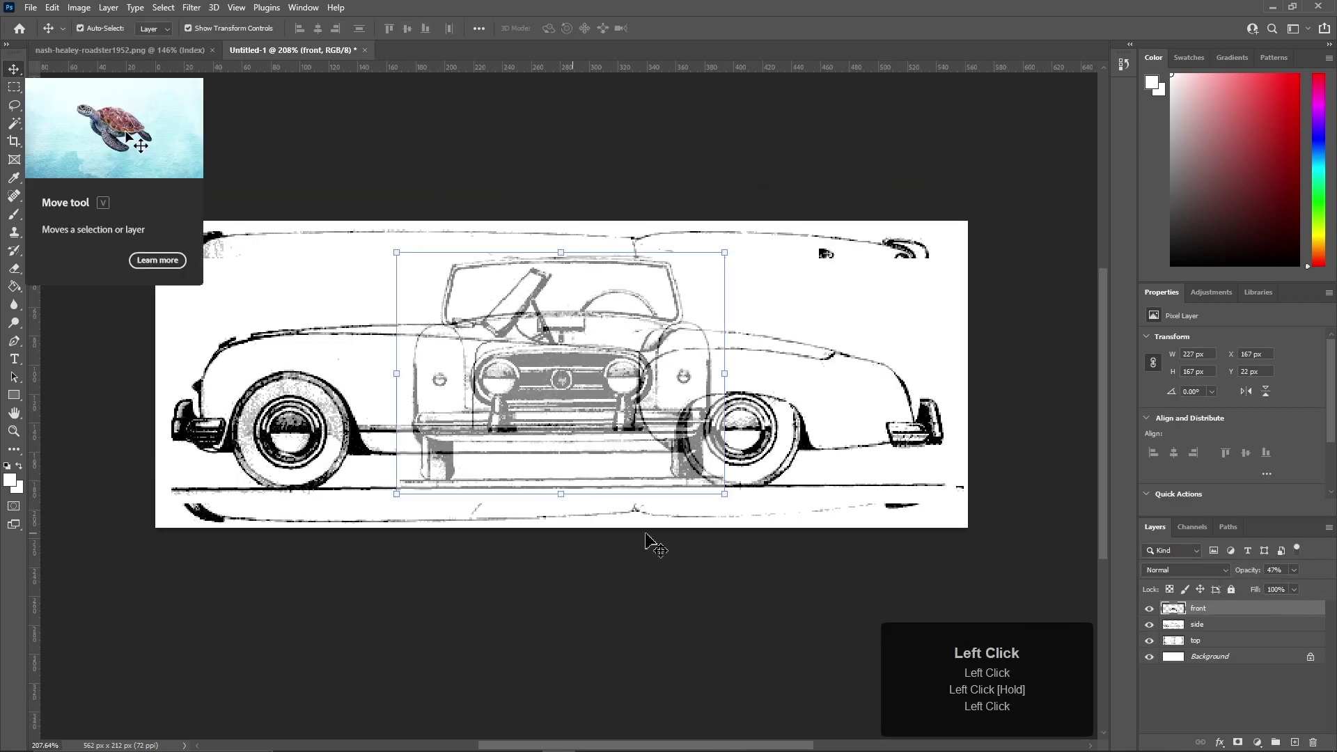
pyautogui.scroll(2, 646, 541)
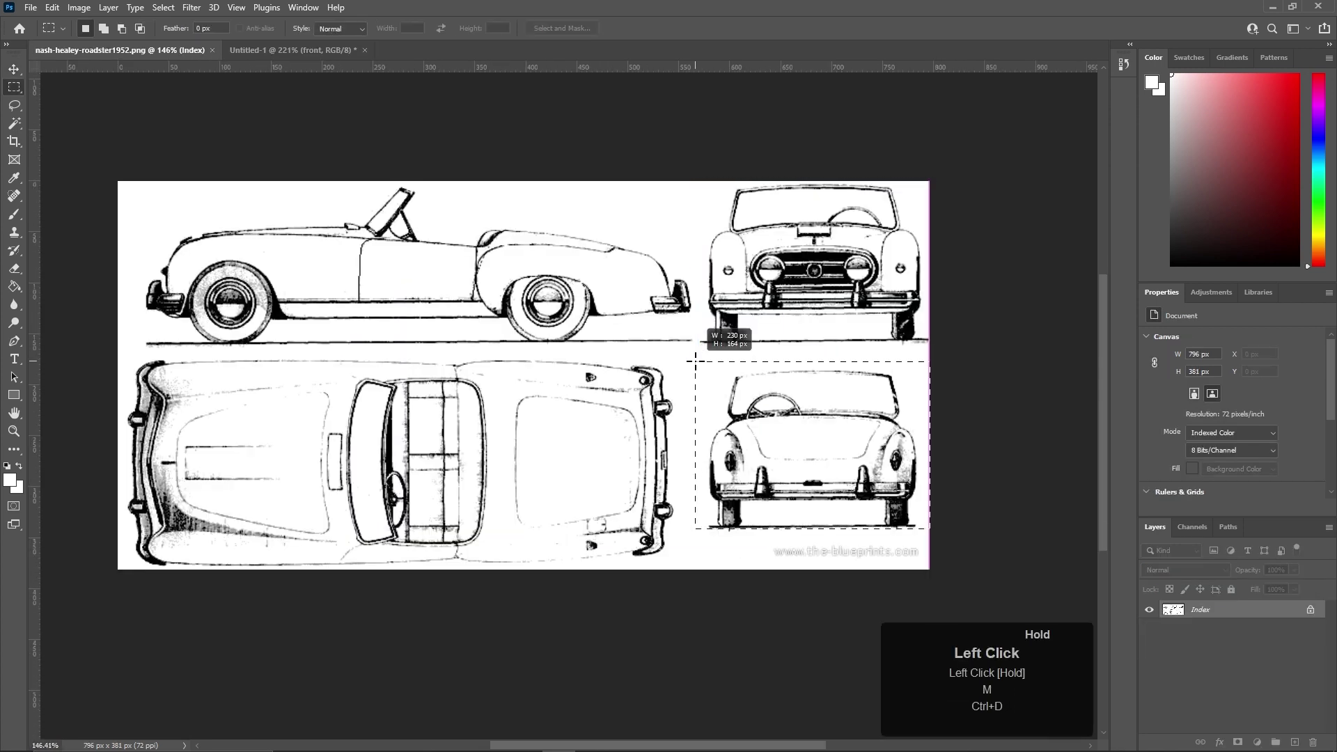
# Copy the rear view into Untitled-1 as a layer named 'back'.
pyautogui.hotkey('ctrl', 'c')
pyautogui.click(291, 50)
pyautogui.hotkey('ctrl', 'v')
pyautogui.doubleClick(1198, 608)
pyautogui.write('back')
pyautogui.press('Return')
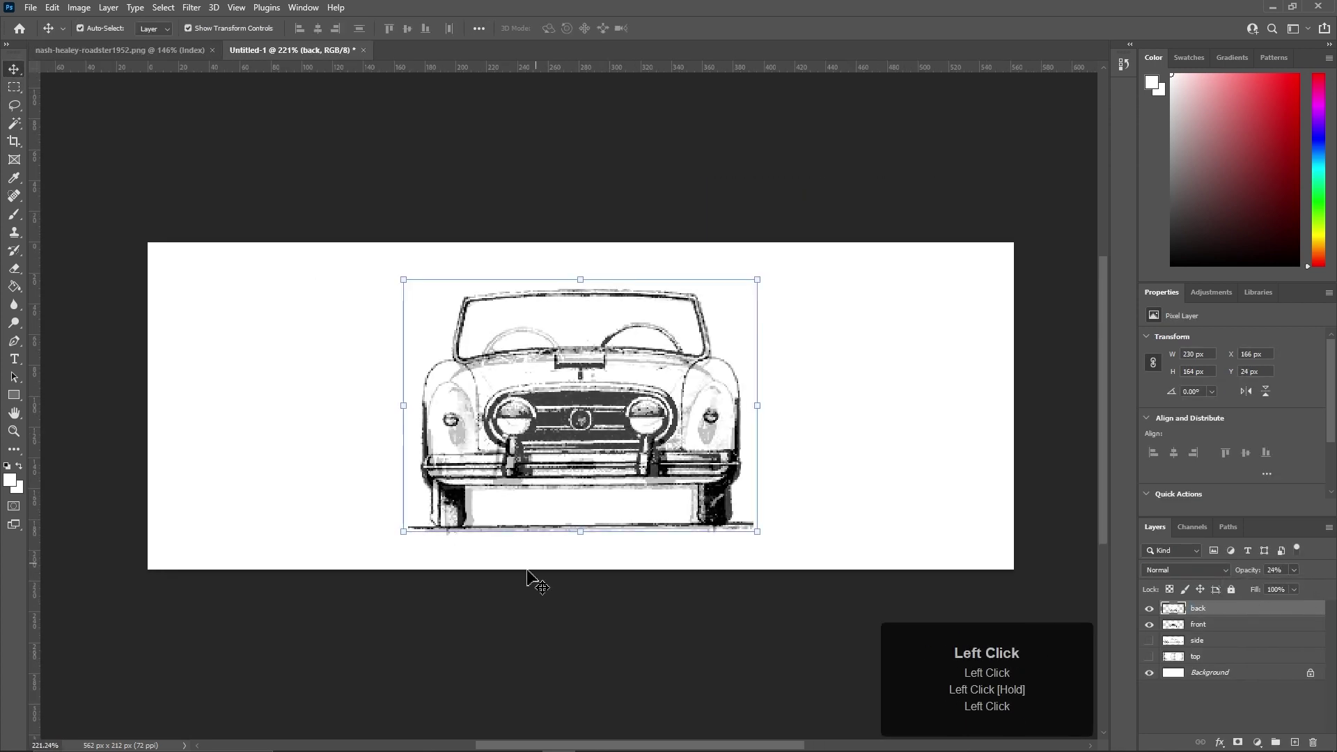
pyautogui.scroll(2, 527, 572)
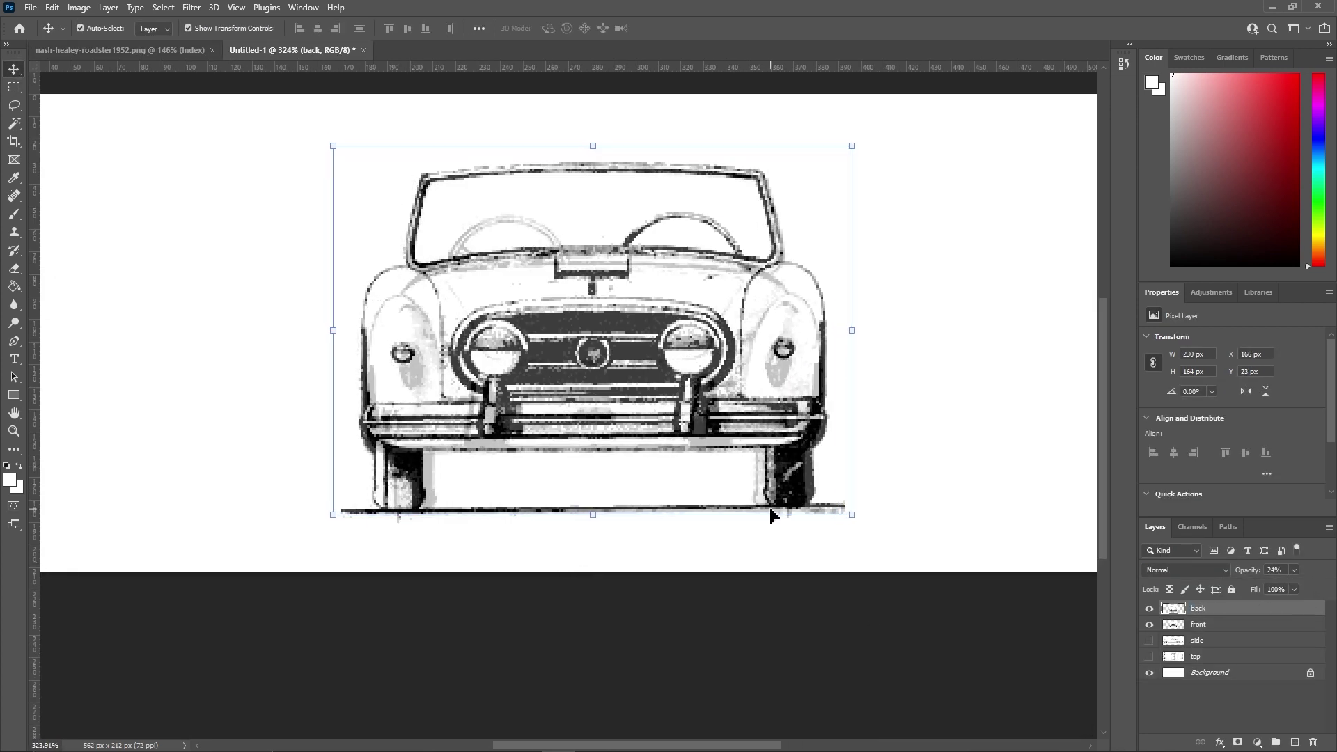
pyautogui.scroll(-2, 919, 424)
# Hide the back, front and side layers so only the top view shows.
pyautogui.click(1149, 608)
pyautogui.click(1150, 640)
pyautogui.click(1149, 624)
pyautogui.click(1149, 640)
pyautogui.click(1149, 656)
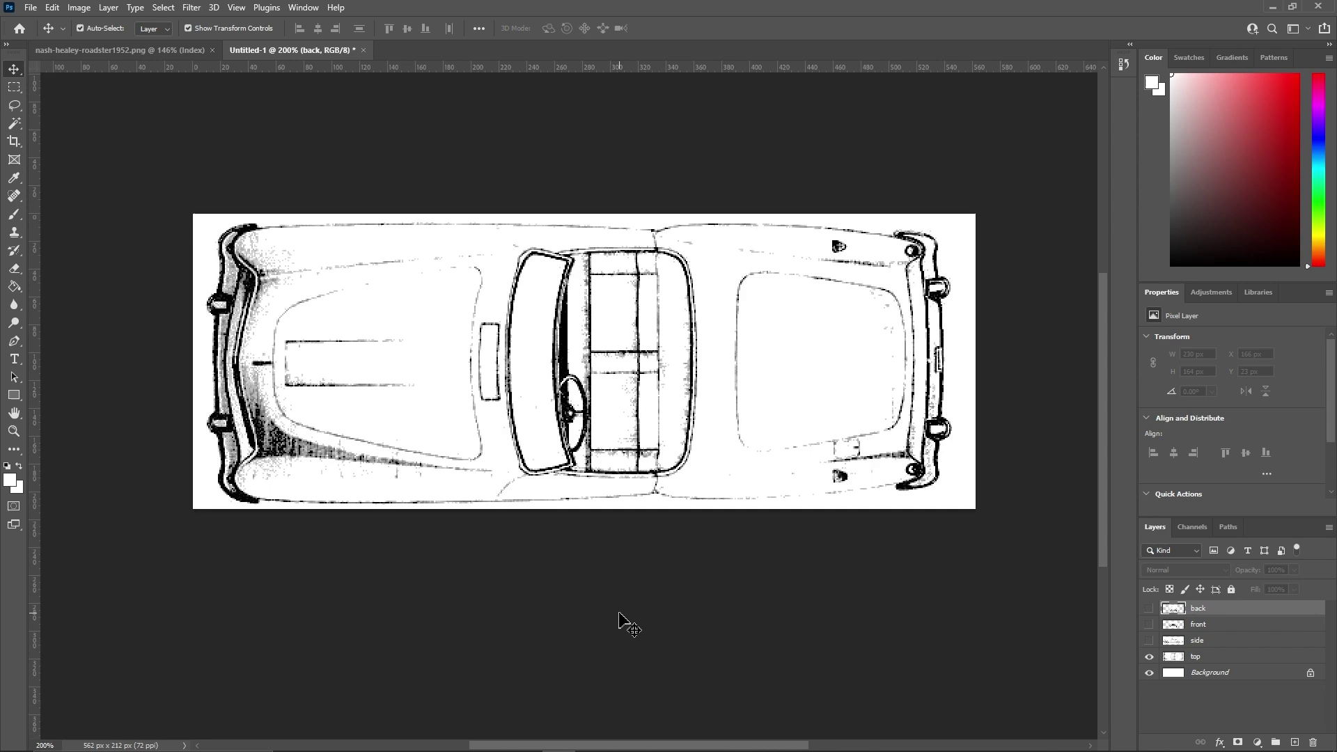
# Export the top, side and front view layers as separate JPG images.
pyautogui.click(30, 7)
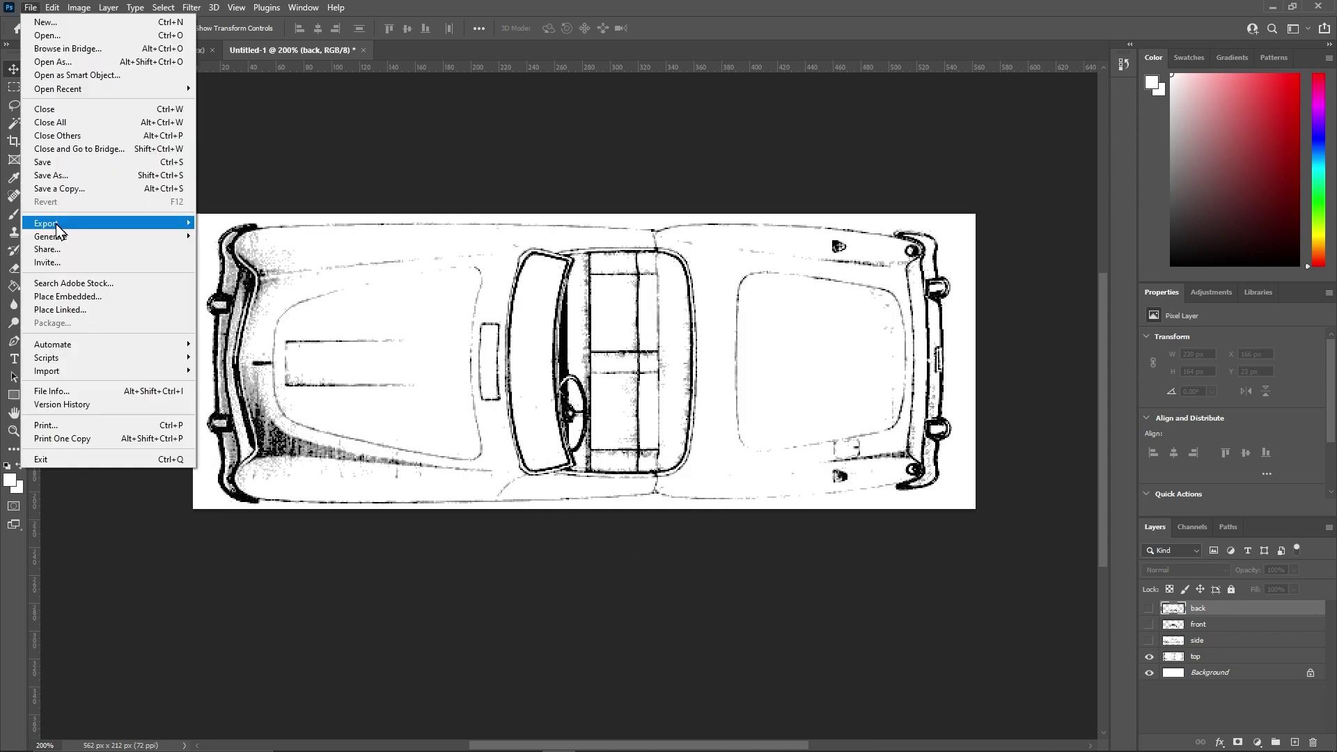
pyautogui.click(803, 504)
pyautogui.hotkey('ctrl', 'shift', 'alt', 'w')
pyautogui.click(1149, 656)
pyautogui.click(1149, 640)
pyautogui.click(1015, 549)
pyautogui.click(803, 504)
pyautogui.click(1015, 549)
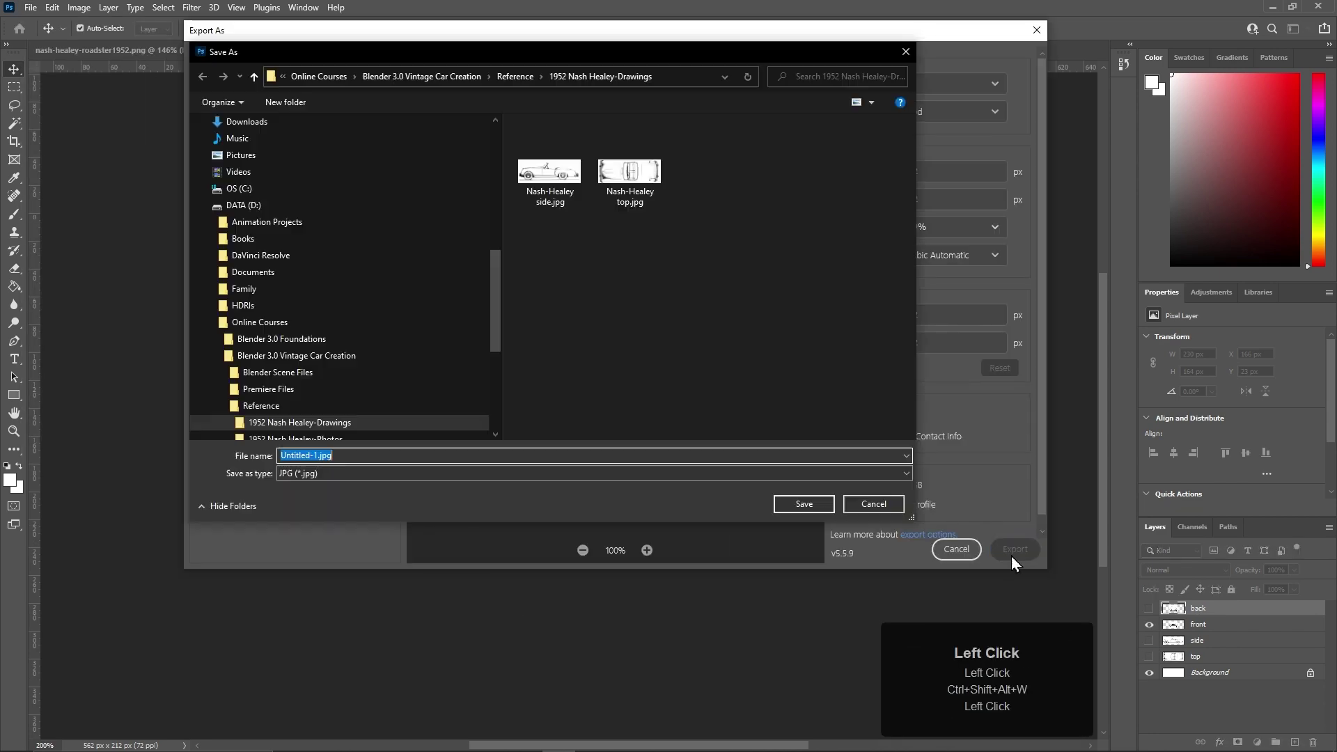
pyautogui.click(803, 504)
# Save the layered document as 'Nash-Healey ortho views'.
pyautogui.hotkey('ctrl', 'shift', 's')
pyautogui.write('Nash-Healey ortho views')
pyautogui.press('Return')
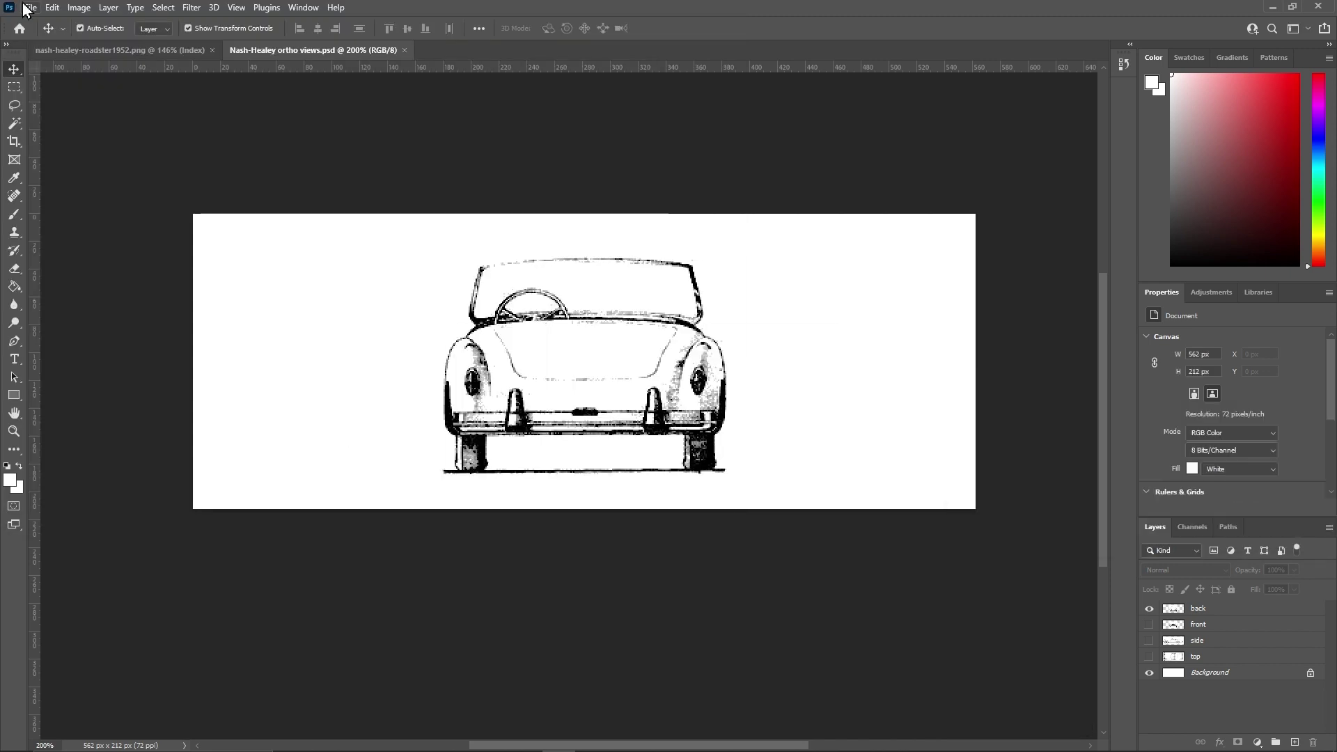
pyautogui.scroll(4, 732, 390)
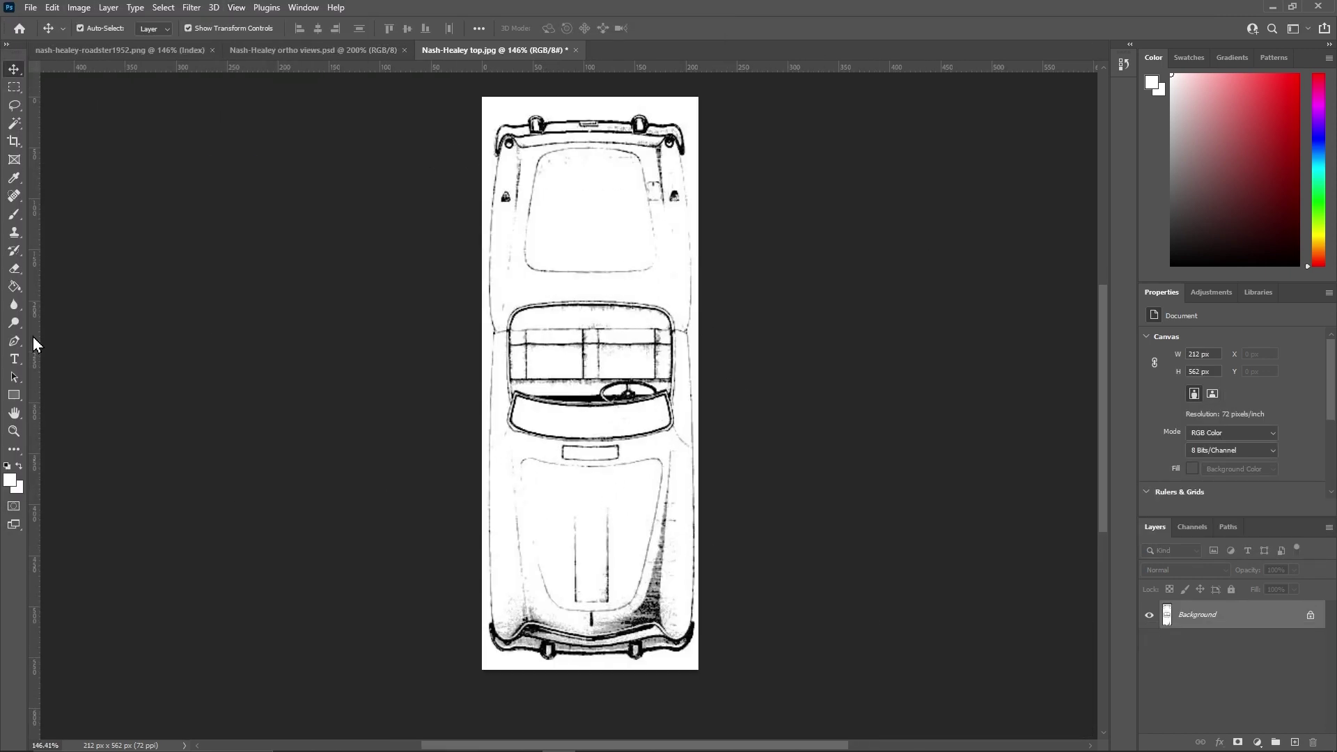
# Place guides along the top image's centre and edges.
pyautogui.moveTo(29, 343); pyautogui.dragTo(591, 438)
pyautogui.click(236, 7)
pyautogui.click(263, 338)
pyautogui.moveTo(34, 418); pyautogui.dragTo(691, 439)
pyautogui.scroll(2, 801, 442)
pyautogui.scroll(-3, 813, 452)
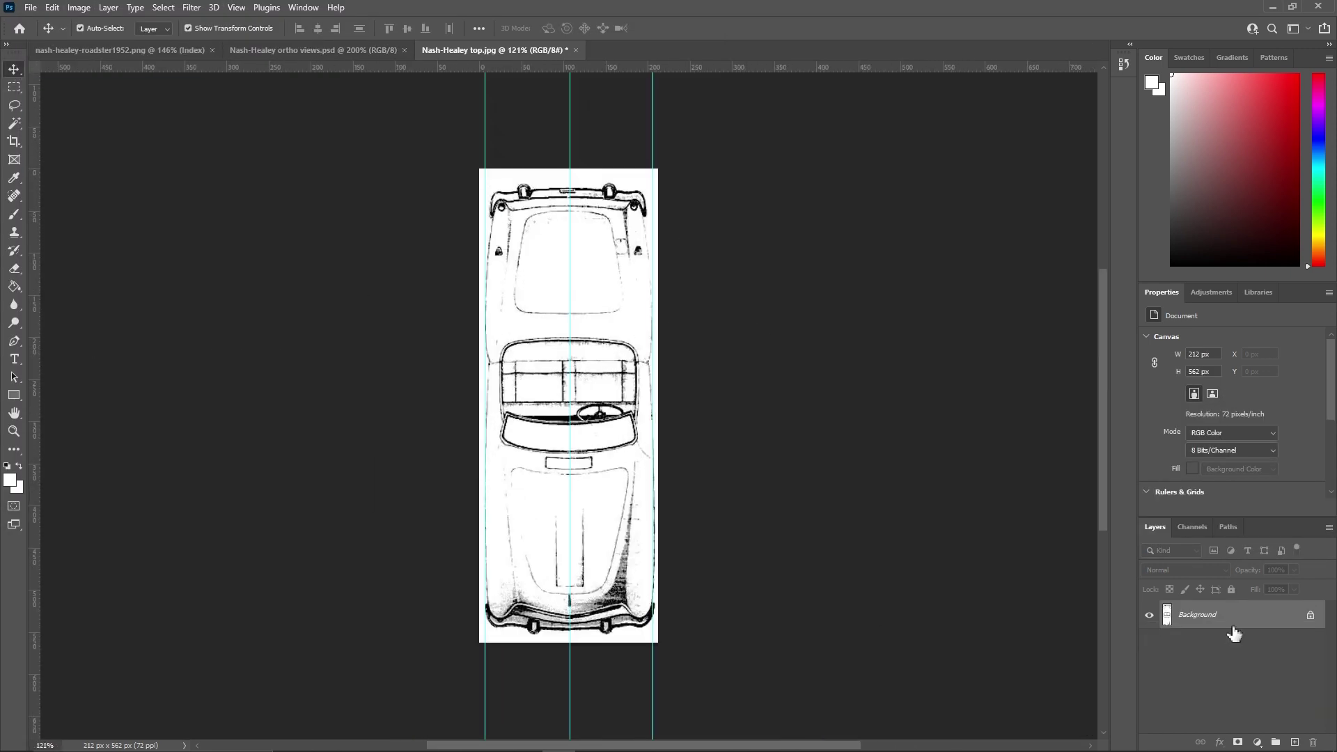
pyautogui.scroll(4, 750, 627)
# Add a new empty layer beneath the top-view drawing and prepare to fill it.
pyautogui.click(1295, 742)
pyautogui.moveTo(1226, 614); pyautogui.dragTo(1226, 630)
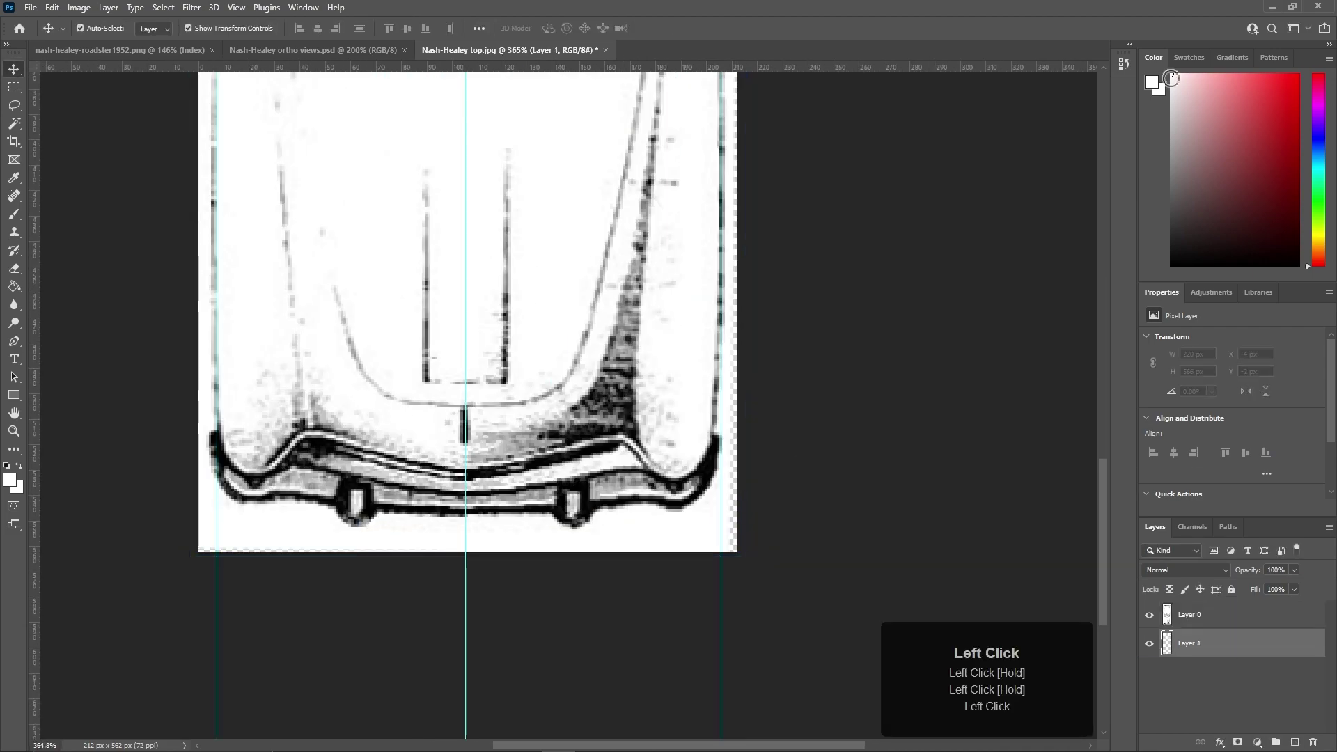
pyautogui.click(14, 286)
pyautogui.hotkey('ctrl', '0')
pyautogui.click(30, 7)
# Clear the default cube, camera and light and add the front reference image.
pyautogui.press('BackSpace')
pyautogui.press('BackSpace')
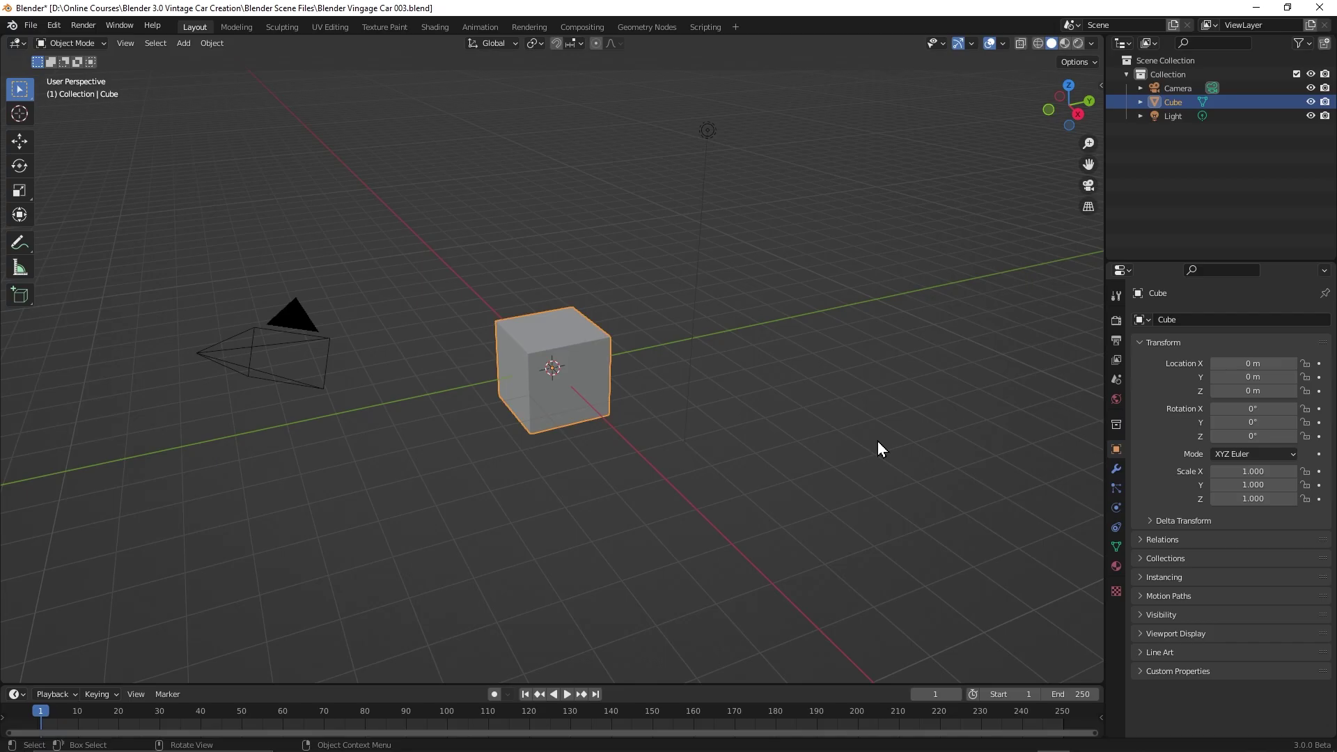
pyautogui.press('a')
pyautogui.press('Delete')
pyautogui.press('KP_1')
pyautogui.hotkey('shift', 'a')
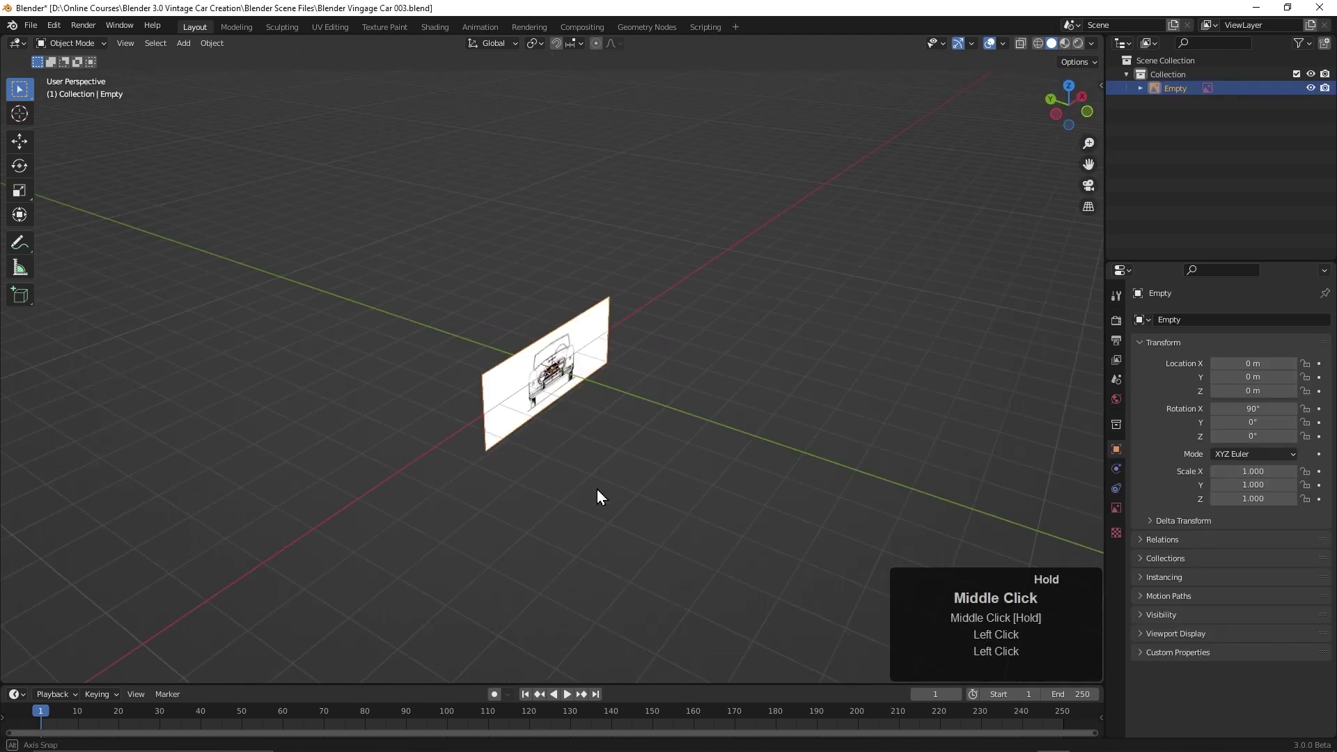
# Add the side and top reference images, lowering the top one below the car.
pyautogui.press('KP_3')
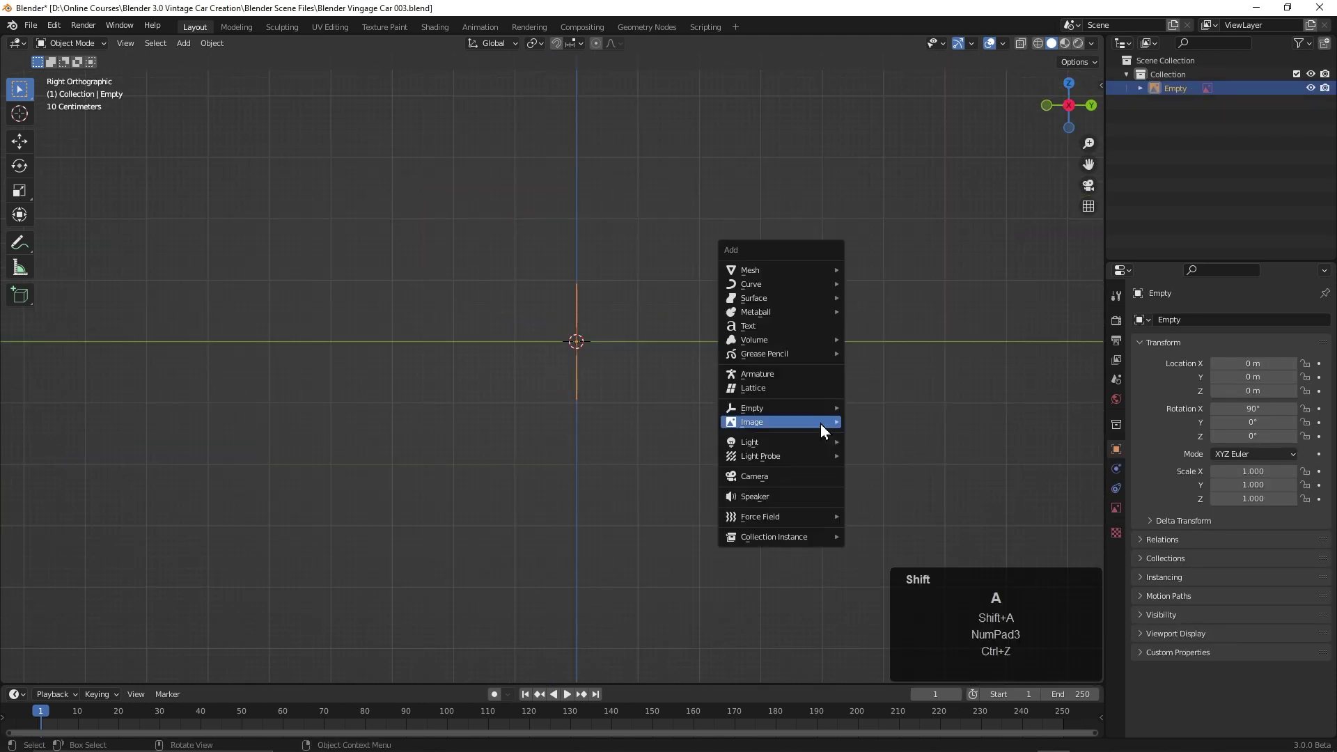
pyautogui.press('KP_7')
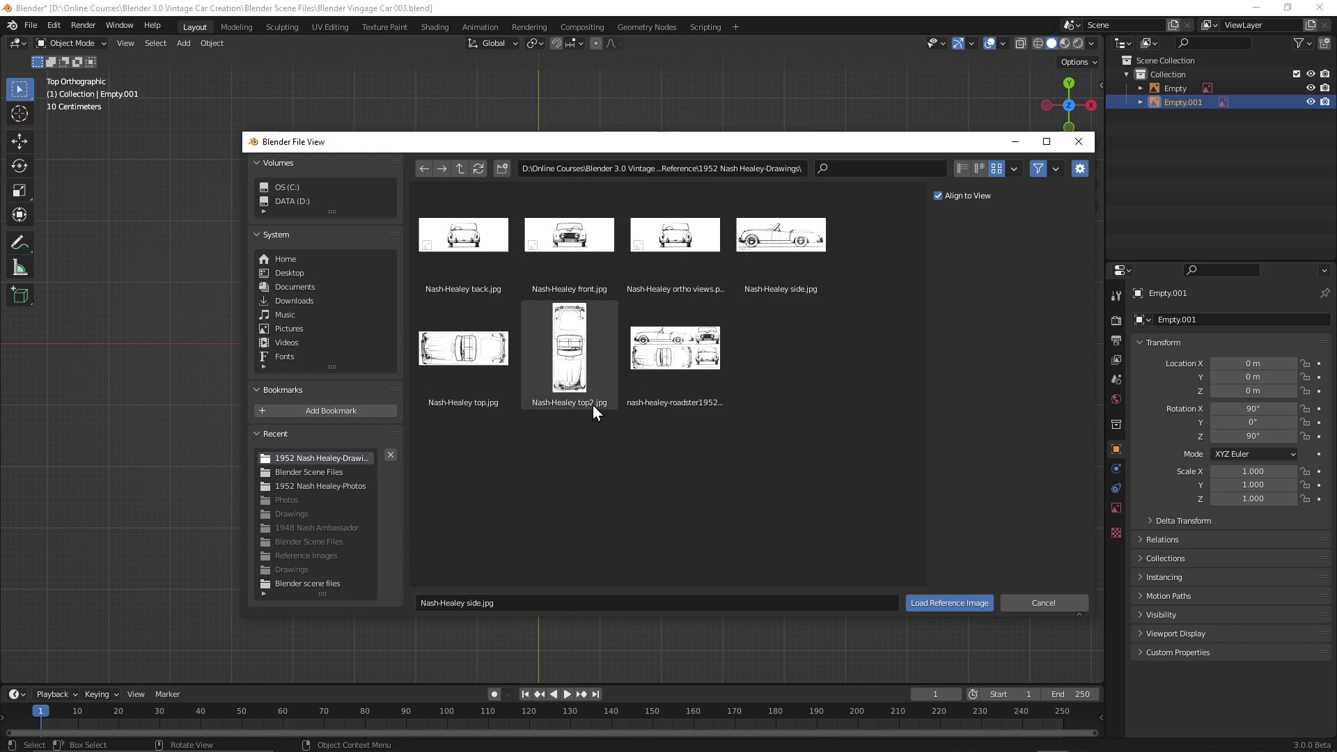
pyautogui.doubleClick(592, 407)
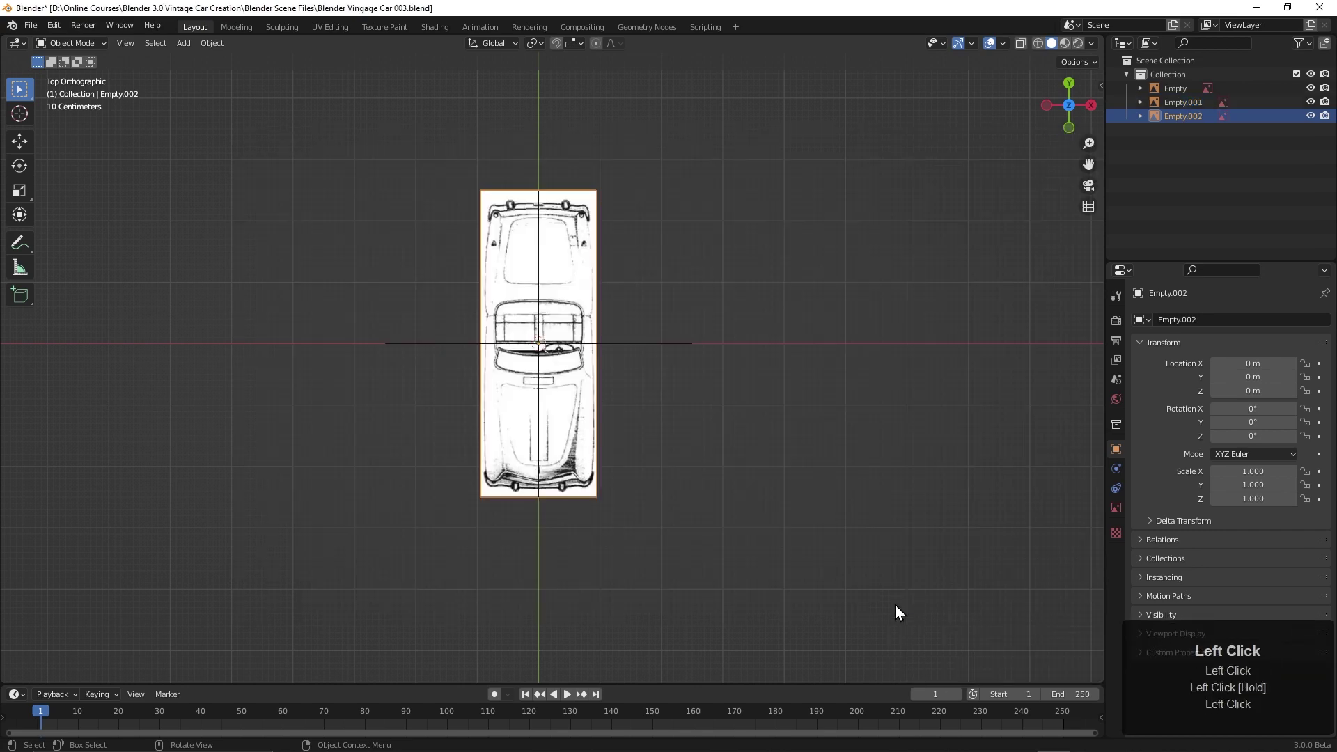
pyautogui.moveTo(896, 605); pyautogui.dragTo(766, 488, button='middle')
pyautogui.click(19, 141)
pyautogui.press('n')
# Set the front, side and top reference images to 0.2 opacity.
pyautogui.click(746, 533)
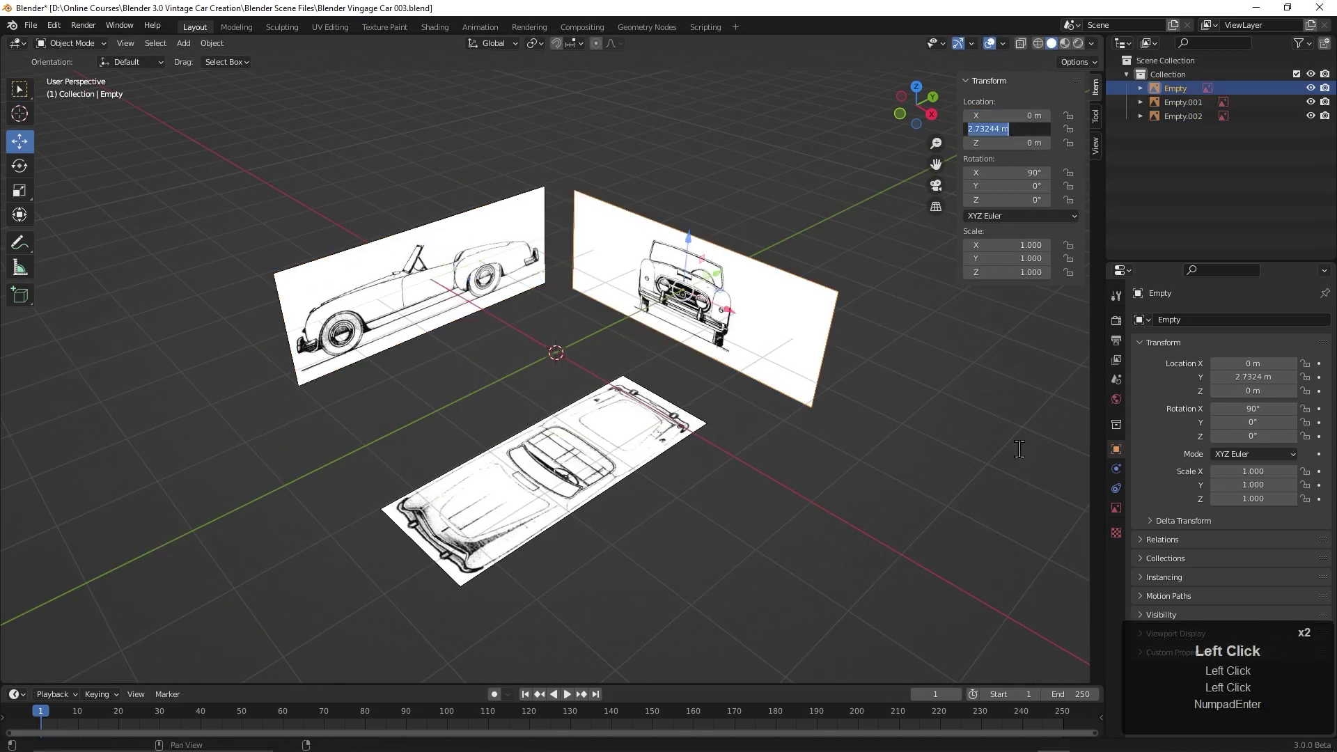
pyautogui.moveTo(1020, 449); pyautogui.dragTo(747, 516, button='middle')
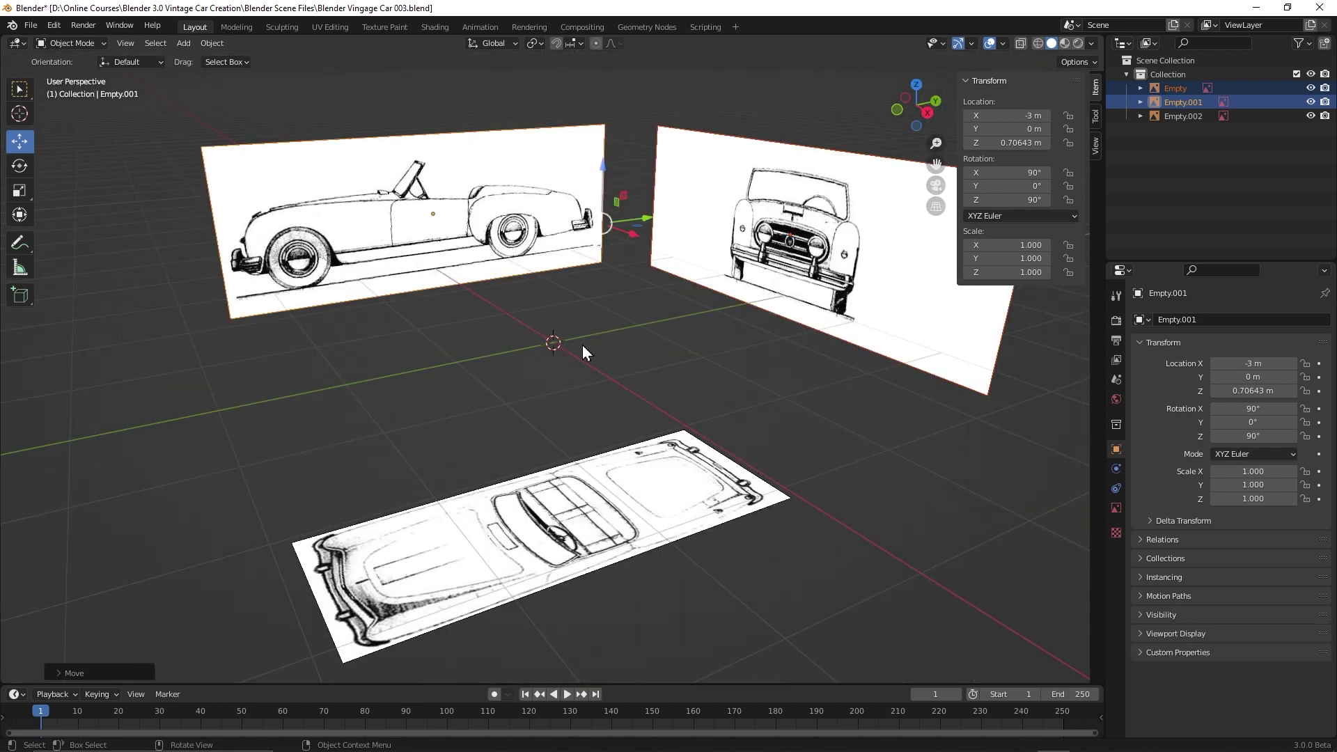
pyautogui.click(1116, 508)
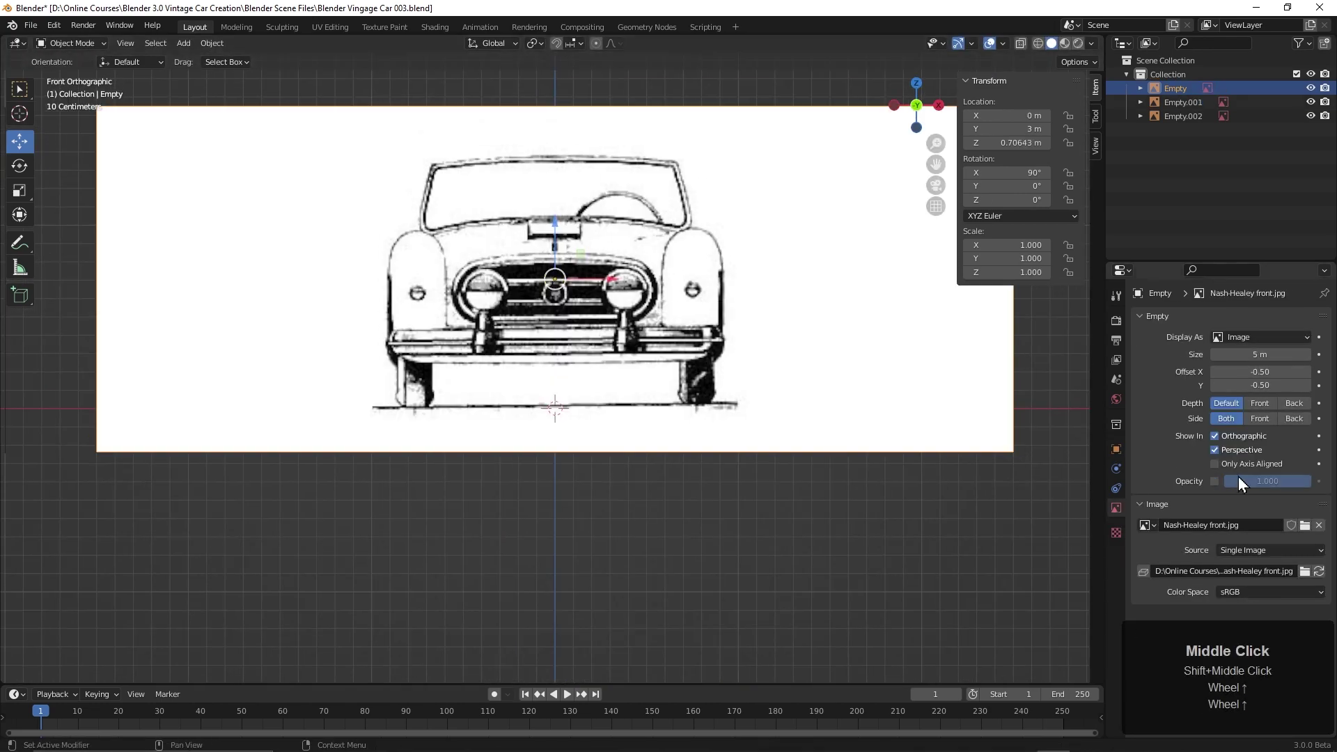
pyautogui.click(1215, 481)
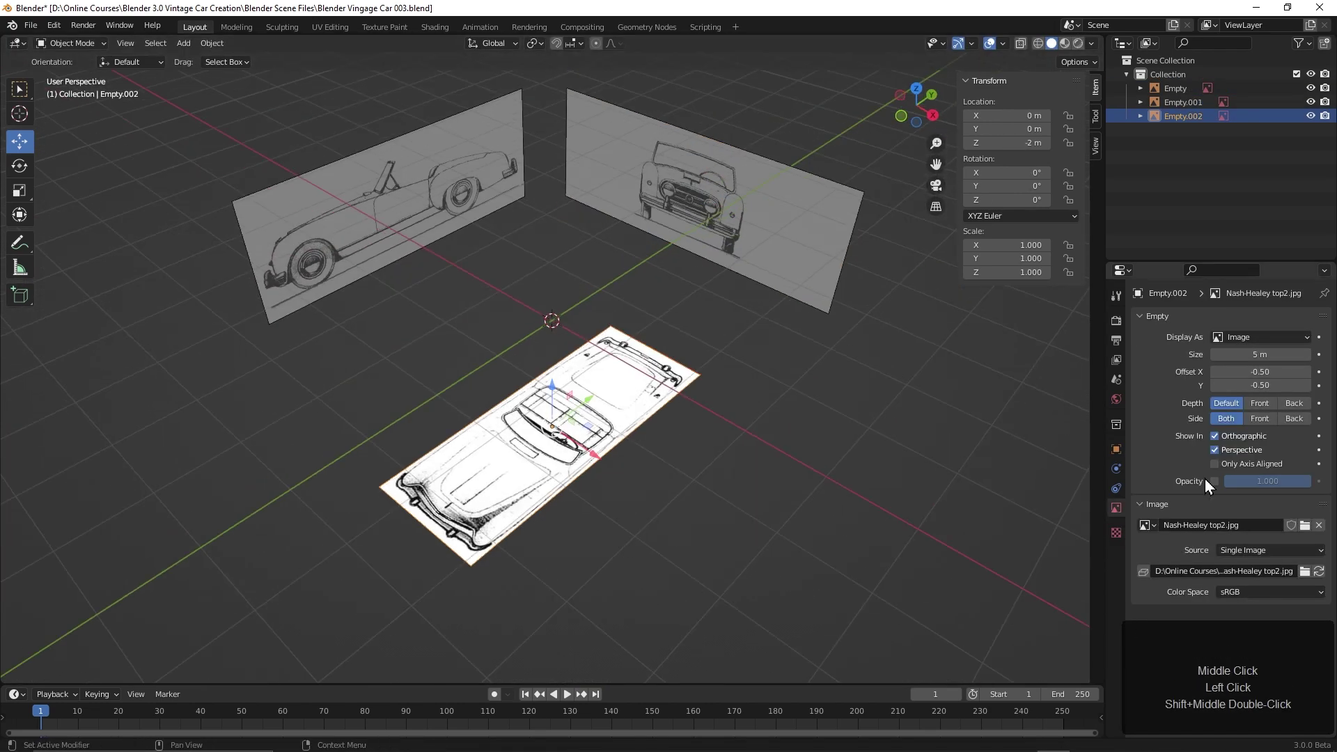
pyautogui.click(1215, 481)
pyautogui.click(365, 271)
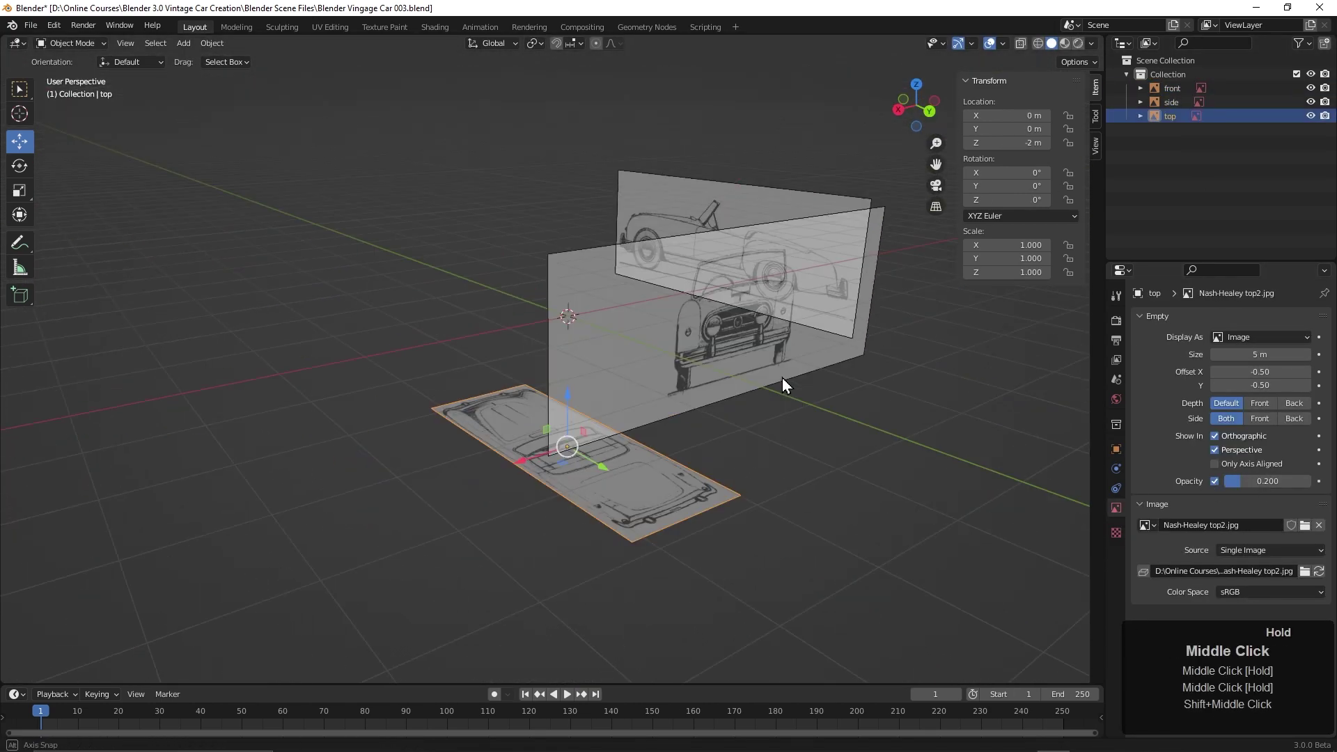
# Show the rear reference only from its front and rename it 'back'.
pyautogui.moveTo(782, 378); pyautogui.dragTo(725, 358, button='middle')
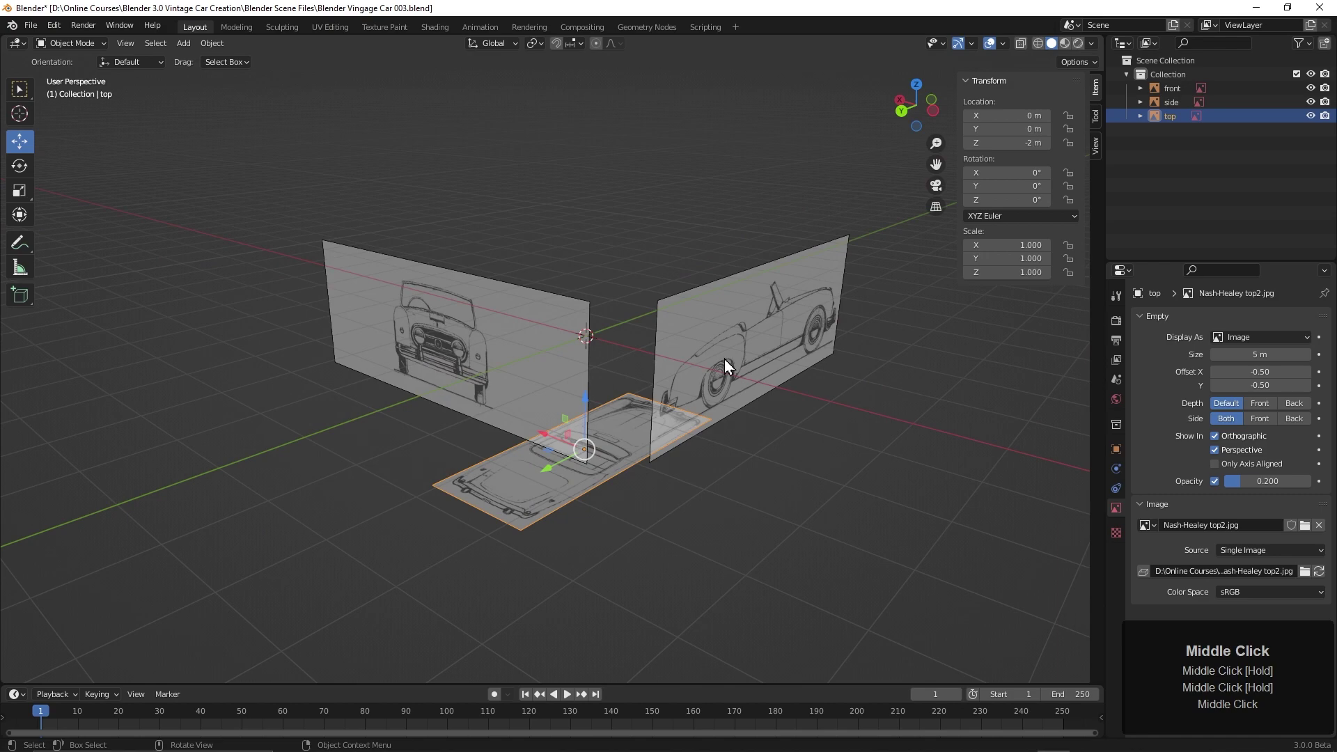
pyautogui.click(1261, 419)
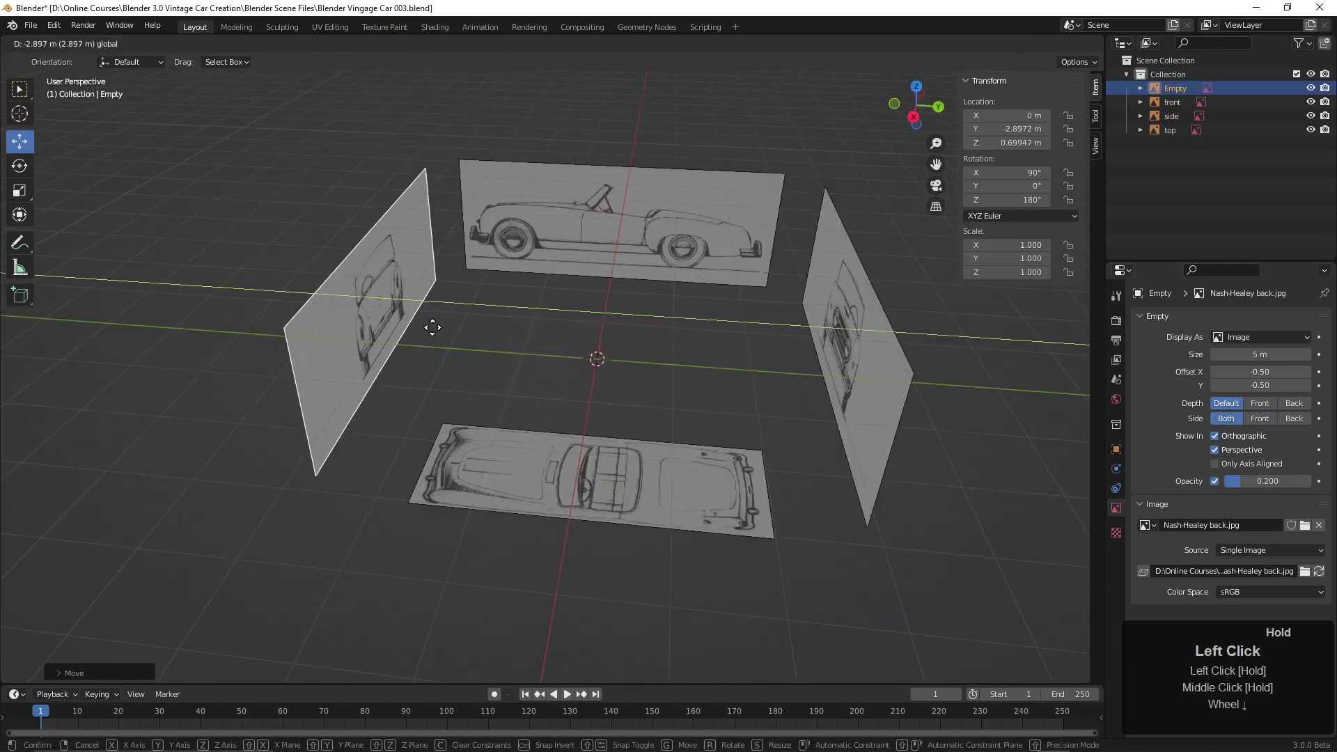
pyautogui.doubleClick(1175, 88)
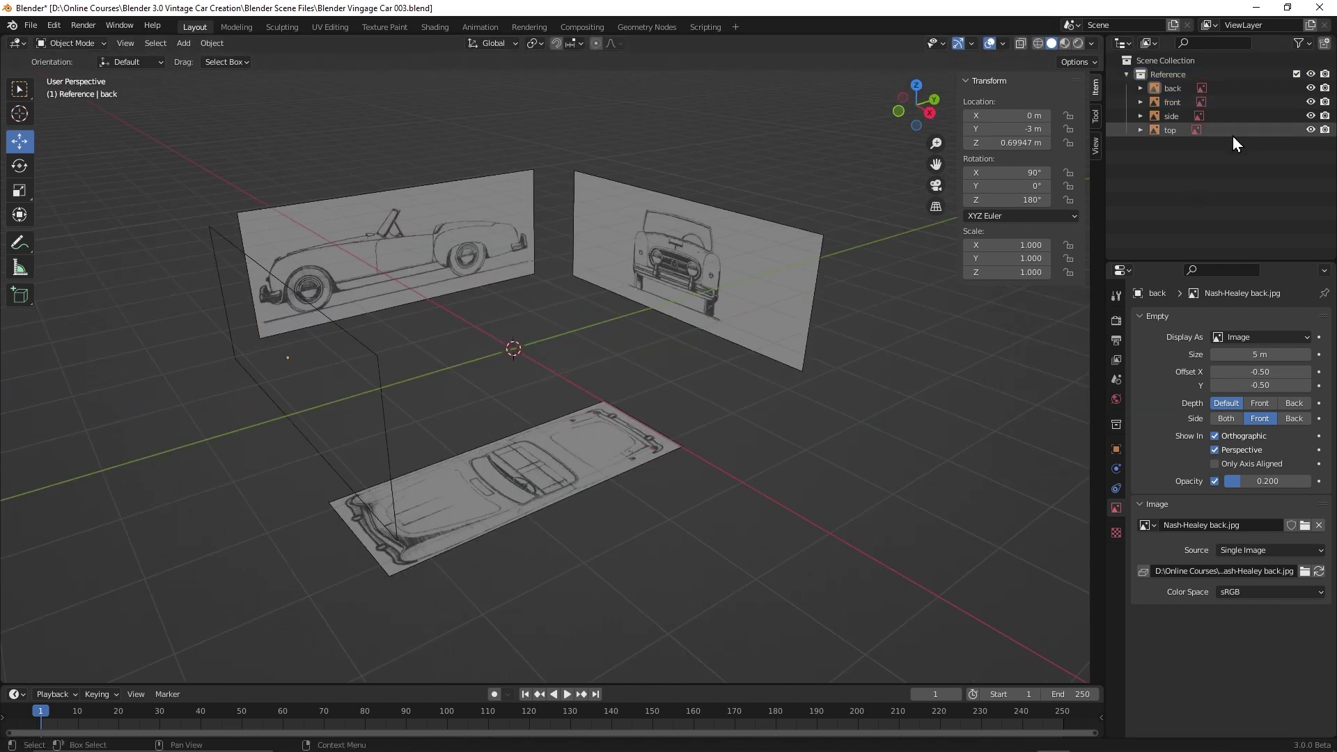
# Enable Outliner selectability toggles and select the front reference image.
pyautogui.click(1299, 43)
pyautogui.click(1209, 86)
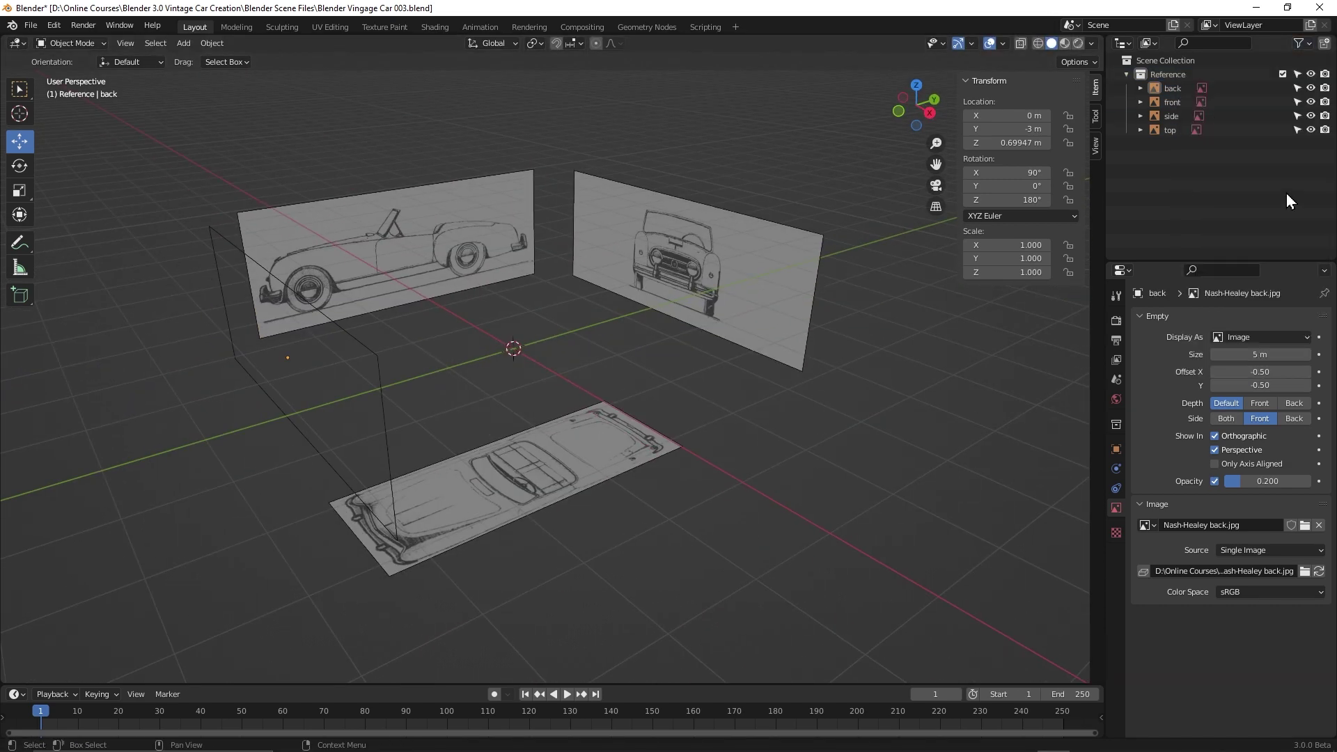
pyautogui.click(1173, 102)
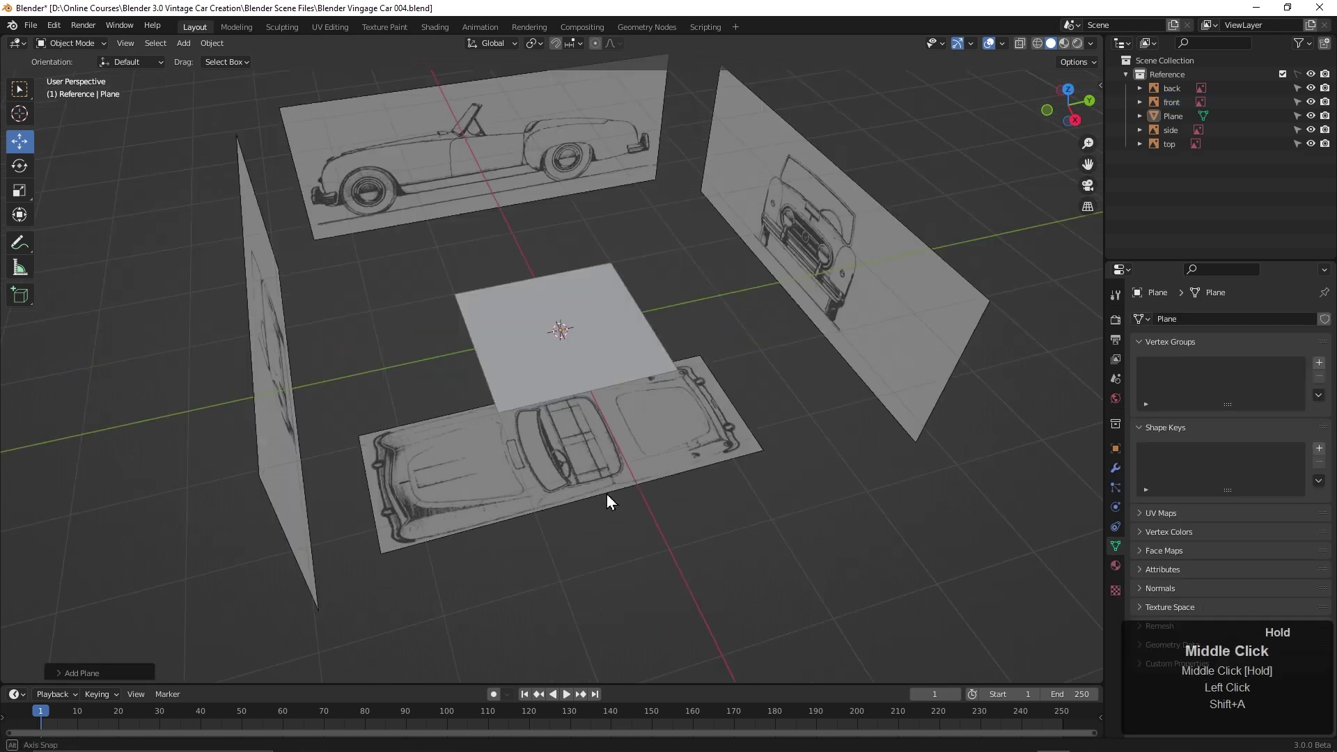
# Add a plane at the origin and shape its vertices to the trunk from top and side.
pyautogui.press('KP_7')
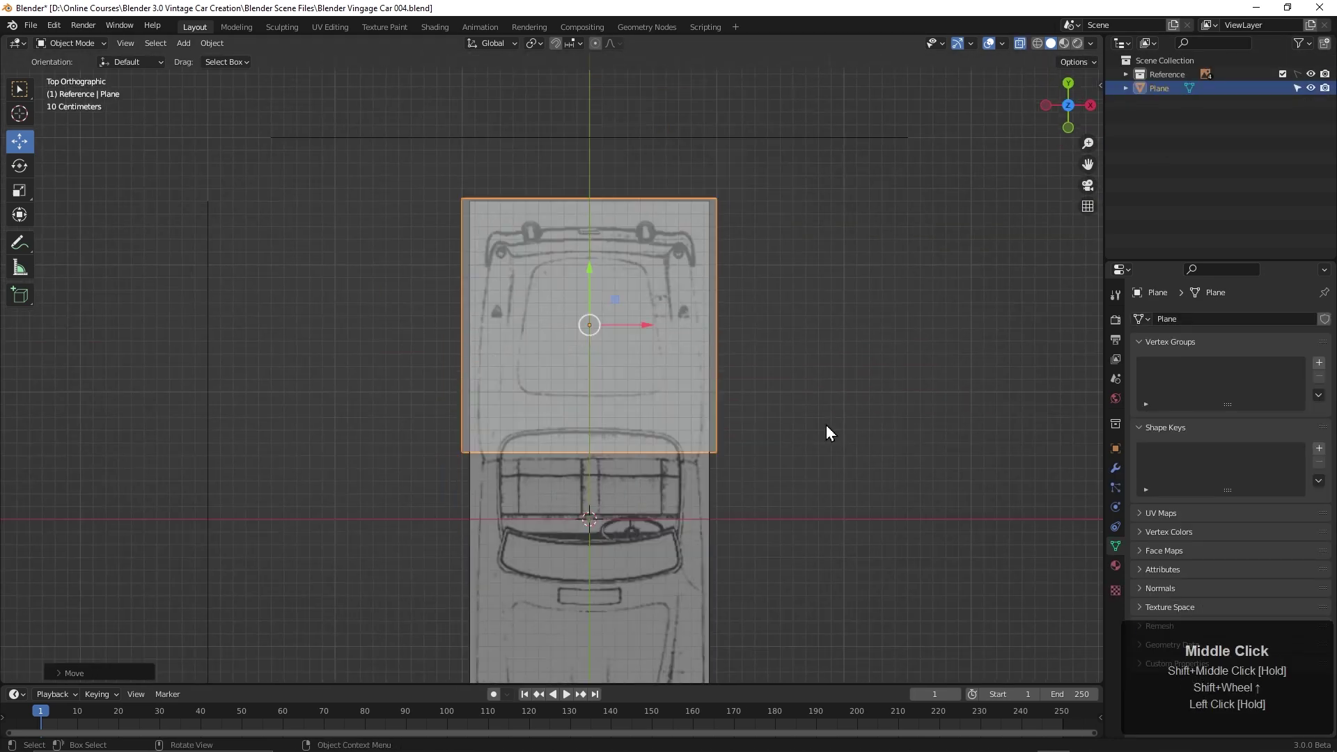
pyautogui.press('Tab')
pyautogui.scroll(2, 744, 486)
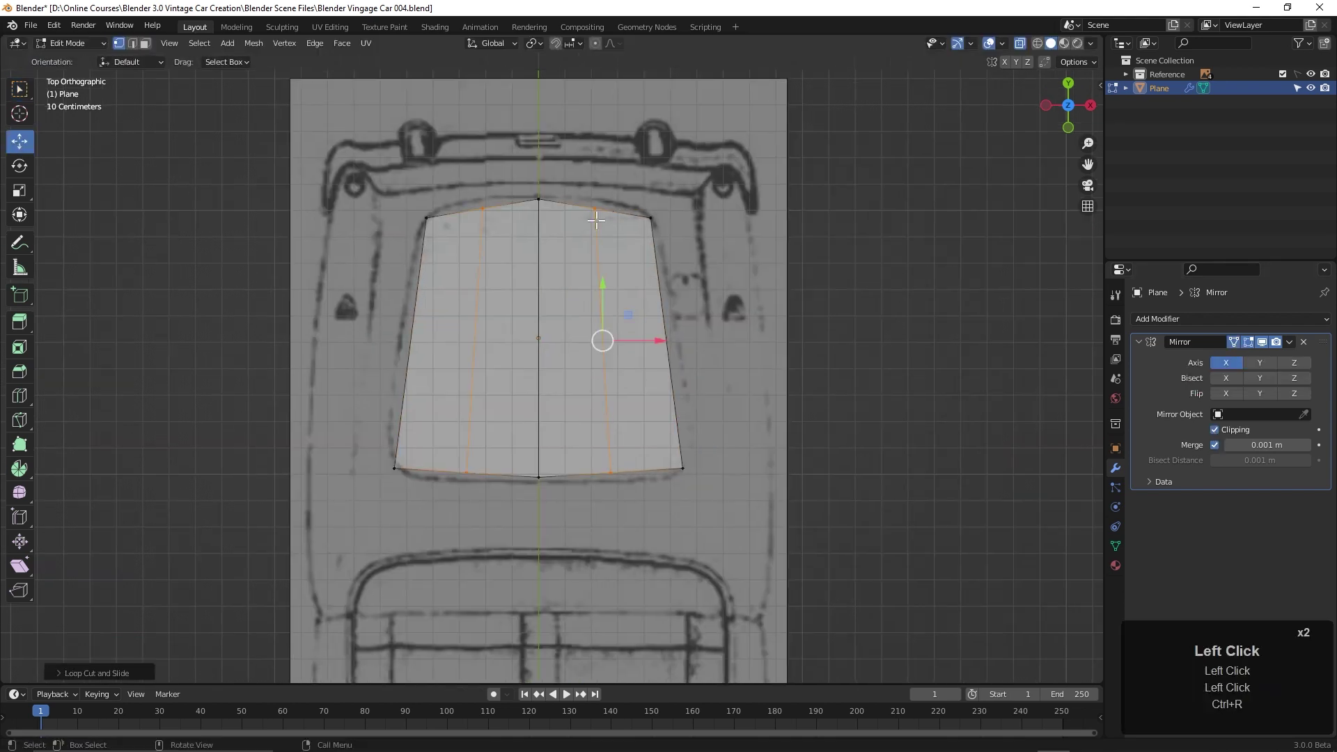
pyautogui.press('KP_3')
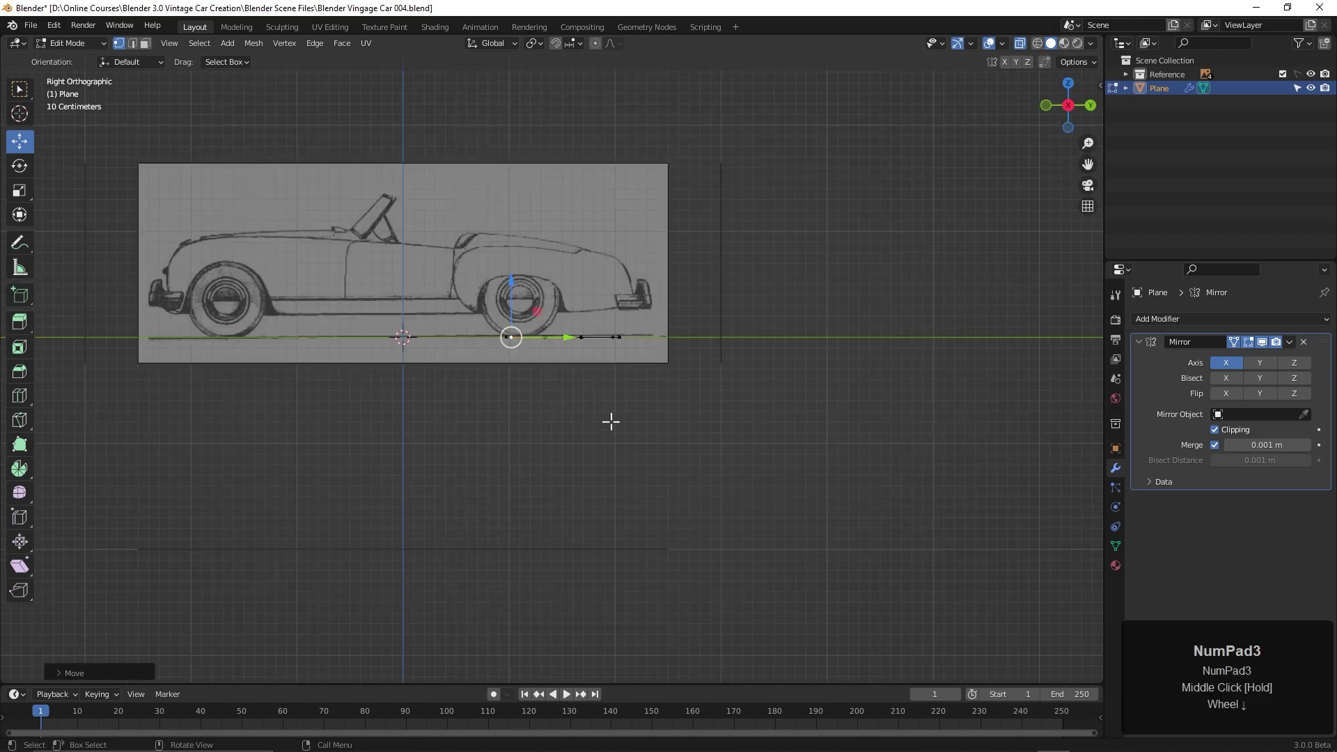
pyautogui.scroll(3, 609, 418)
pyautogui.click(654, 269)
# Refine the trunk panel from the back view with X-ray to trace the drawings.
pyautogui.press('ctrl+KP_1')
pyautogui.scroll(-2, 323, 409)
pyautogui.scroll(3, 510, 370)
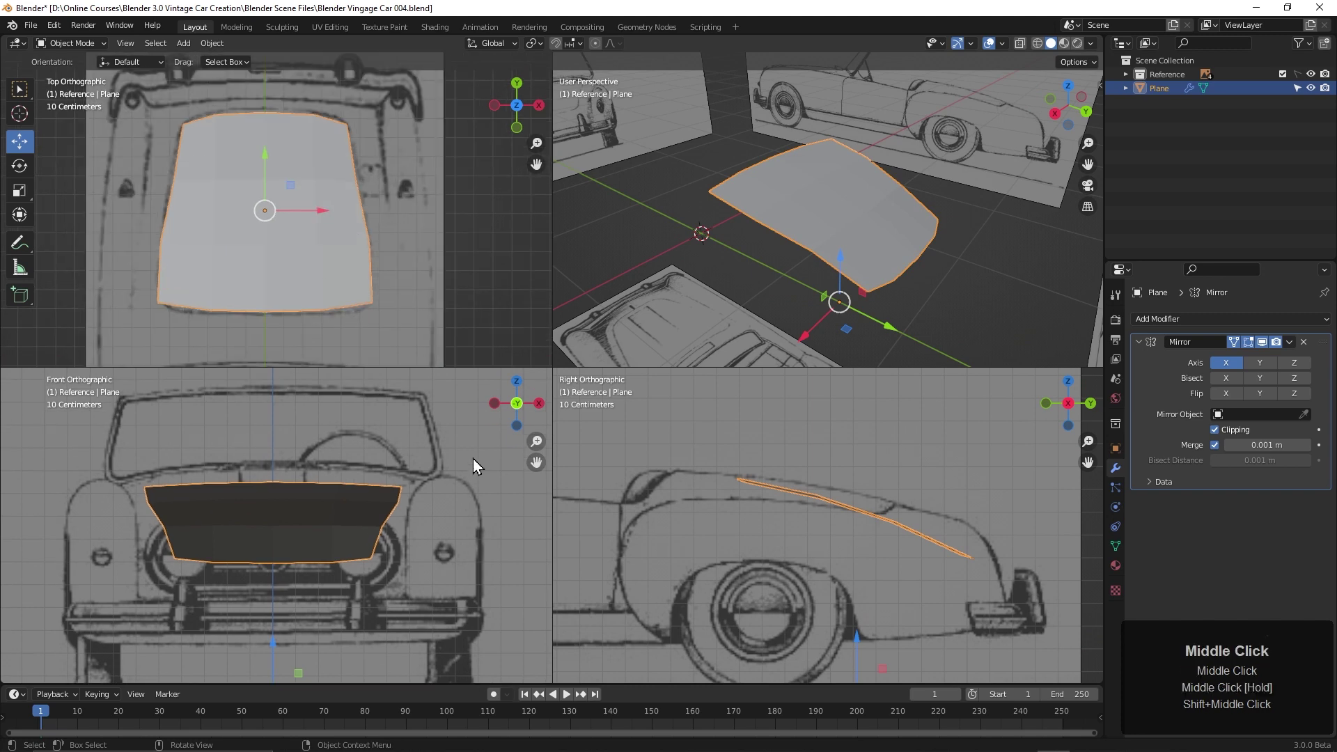
pyautogui.scroll(-2, 397, 537)
pyautogui.hotkey('alt', 'z')
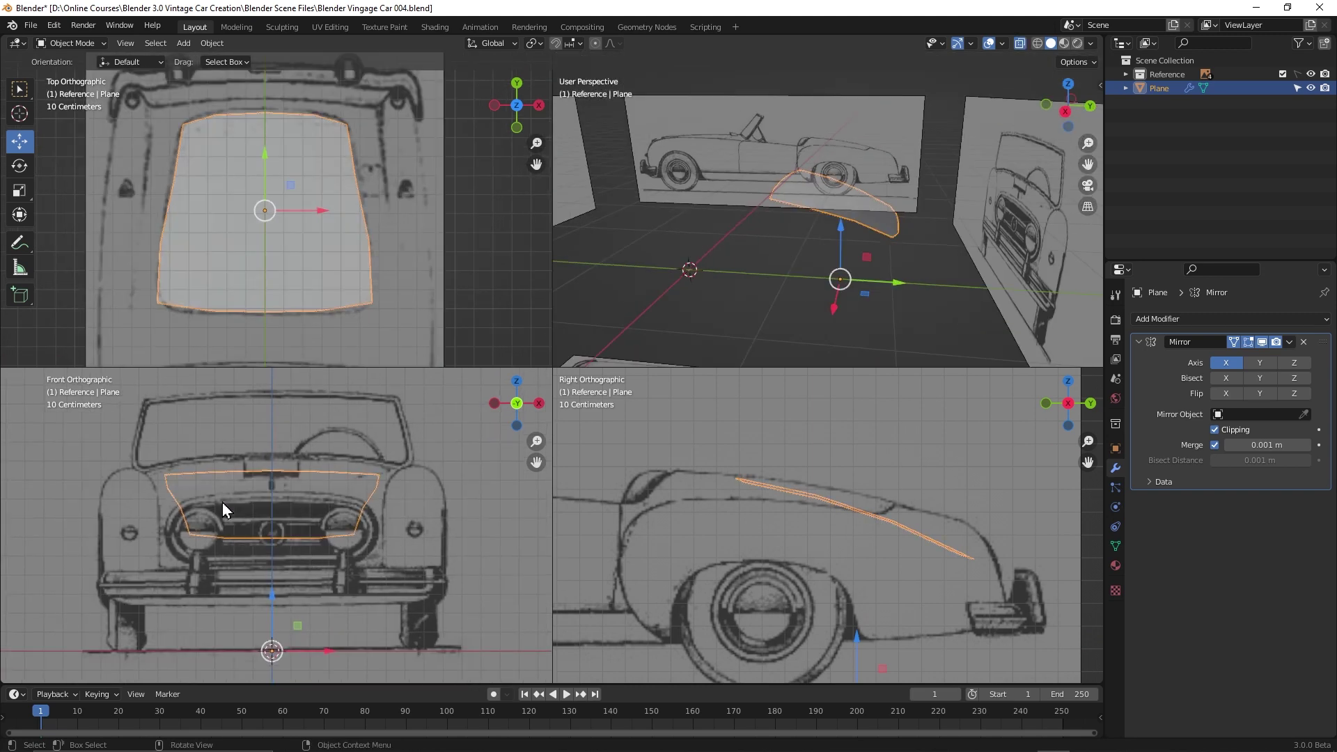
pyautogui.press('n')
pyautogui.press('n')
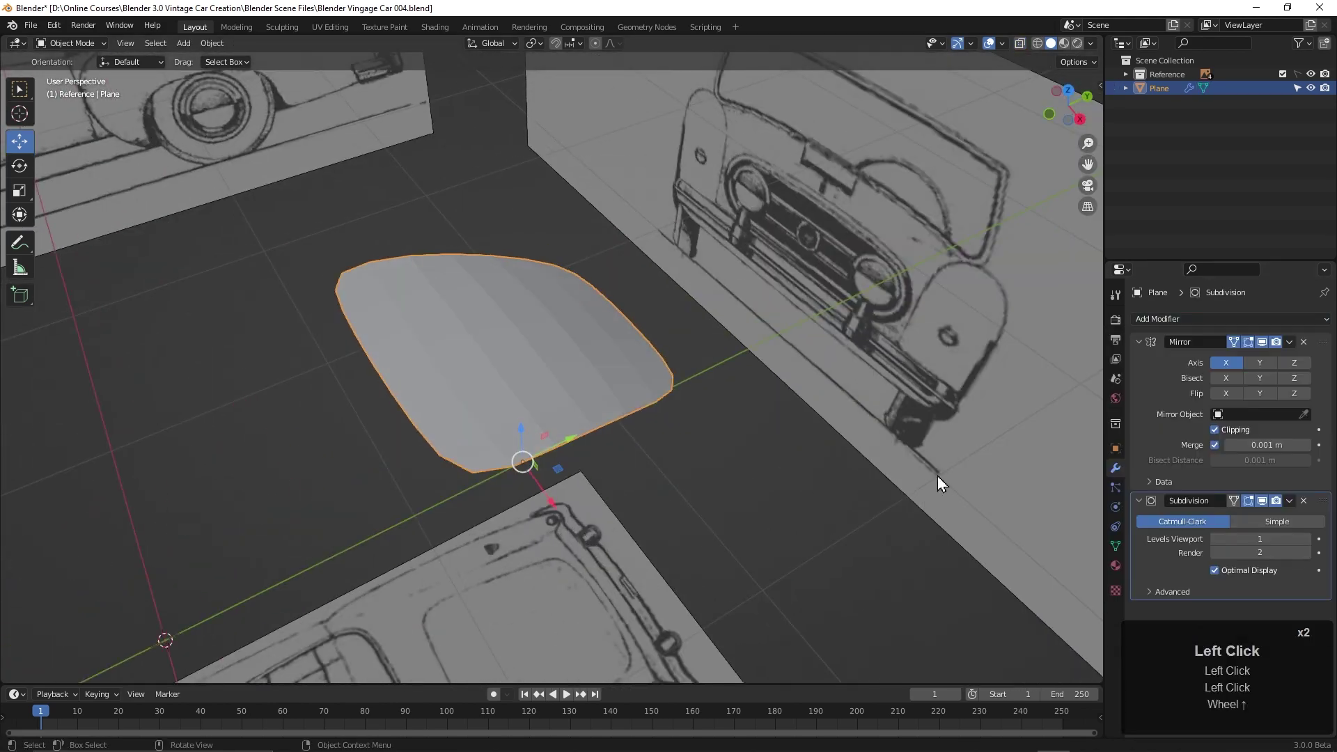
# Shade the viewport with the red MatCap.
pyautogui.moveTo(938, 475); pyautogui.dragTo(659, 437, button='middle')
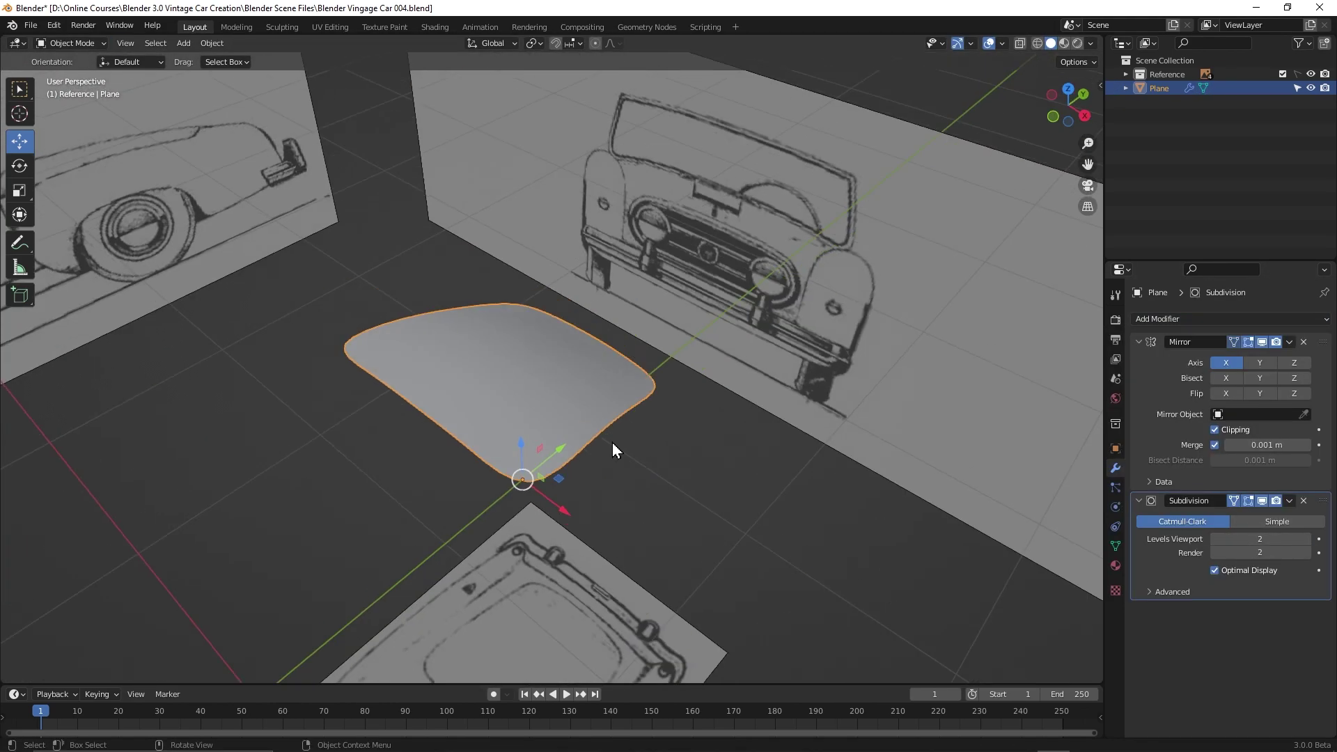
pyautogui.click(1091, 43)
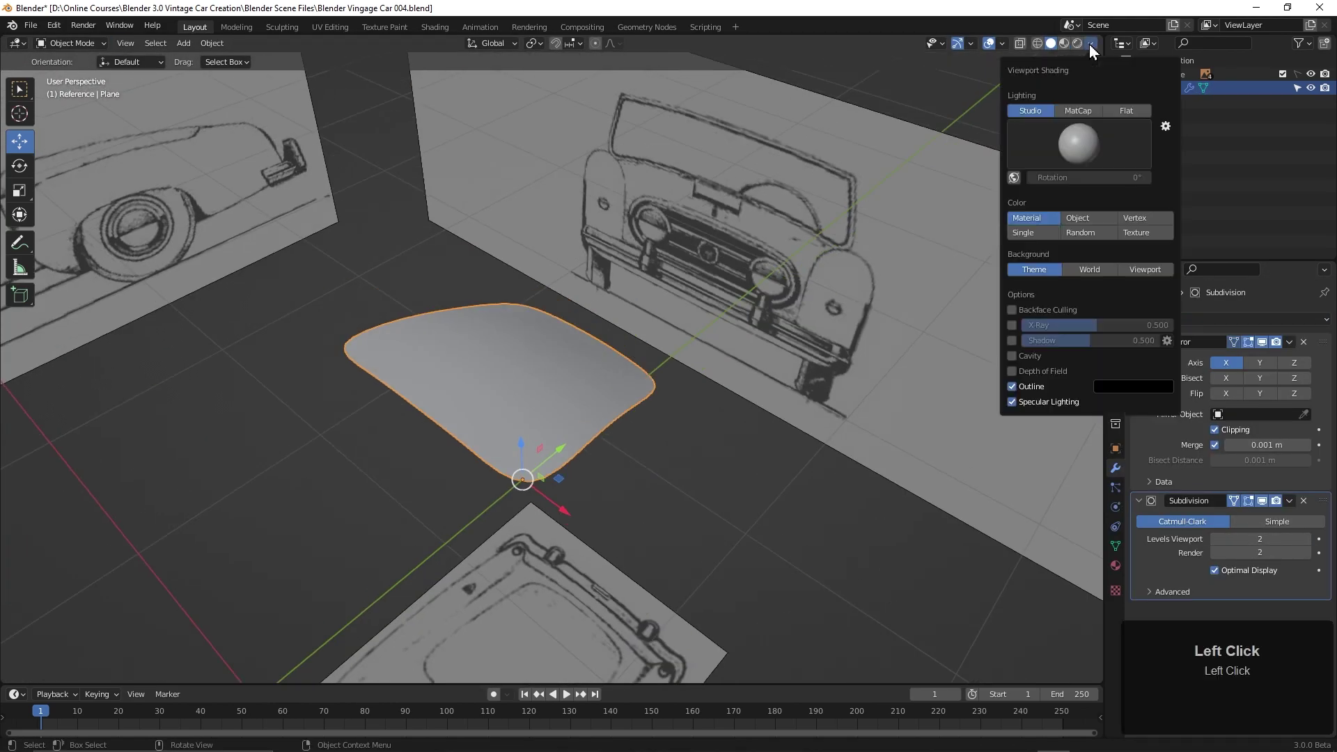
pyautogui.click(1059, 63)
pyautogui.click(1007, 262)
pyautogui.moveTo(417, 432); pyautogui.dragTo(349, 463, button='middle')
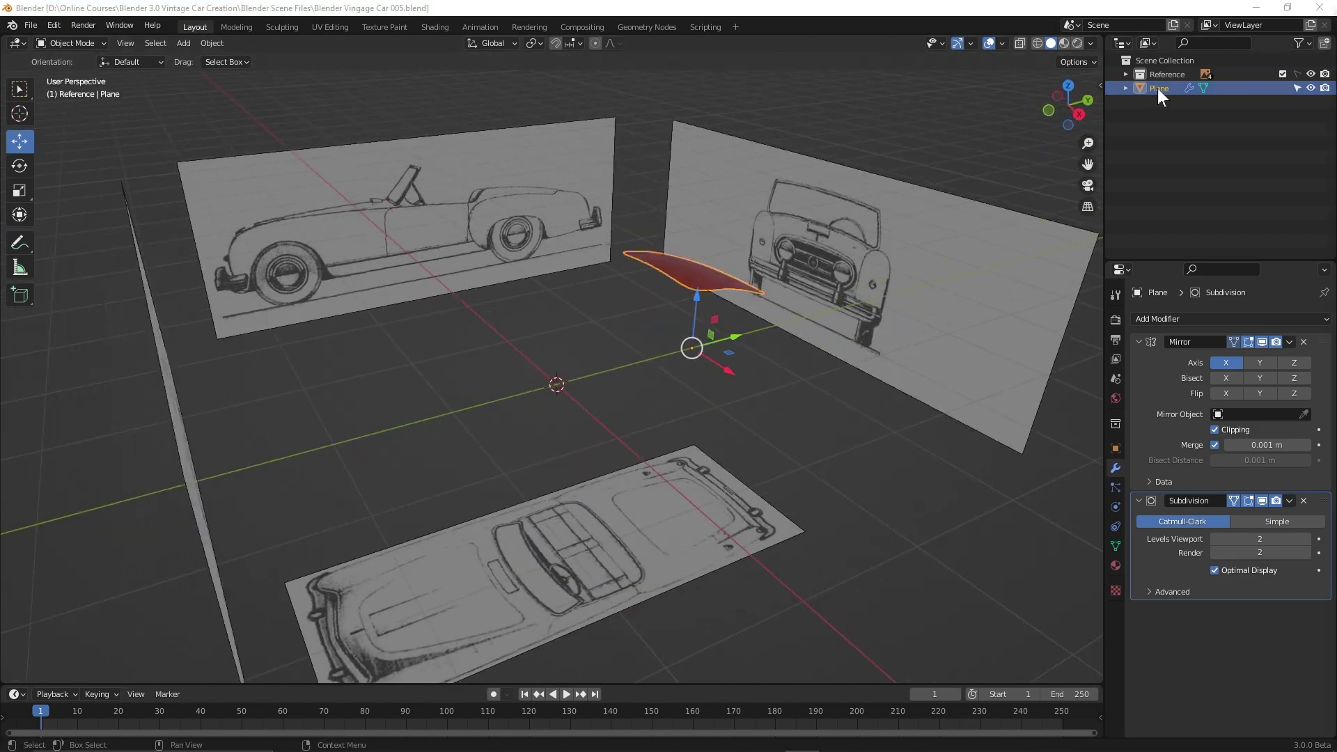
# Add a new plane for the hood and delete its left half face.
pyautogui.click(838, 477)
pyautogui.hotkey('shift', 'a')
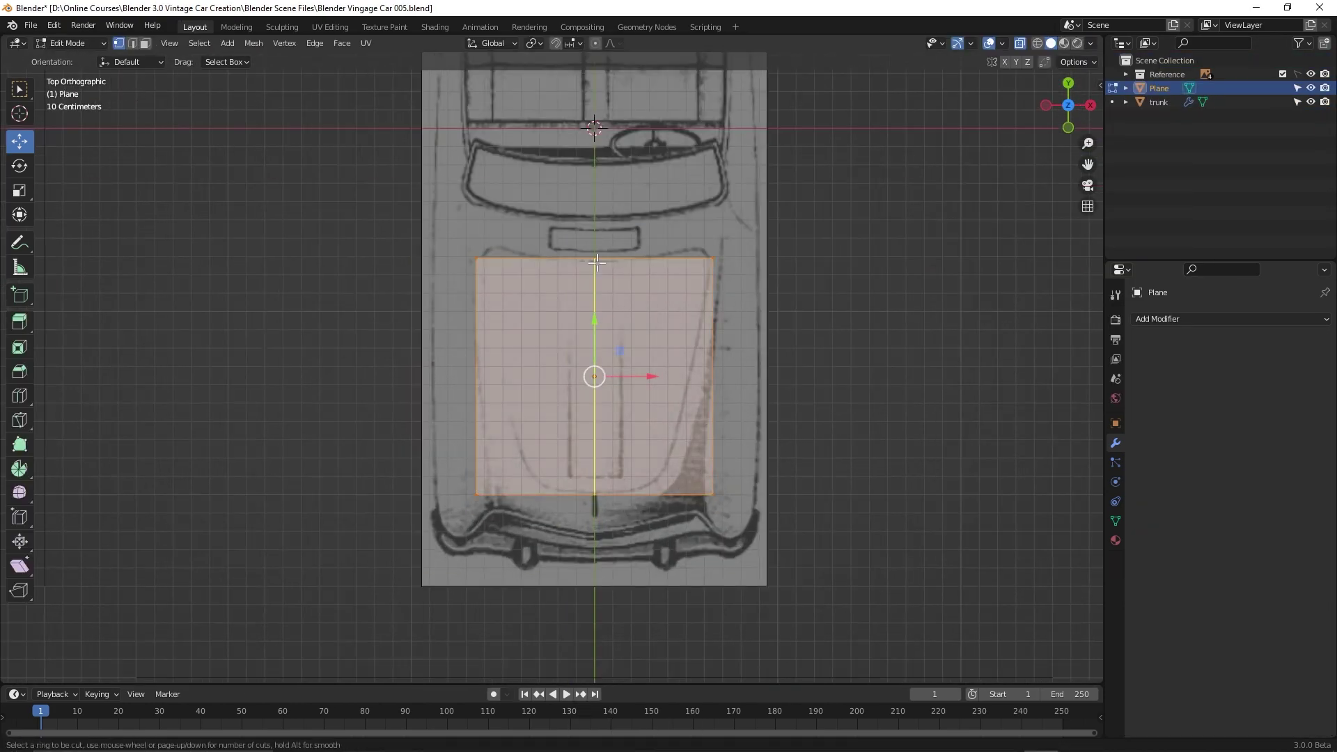
pyautogui.click(502, 382)
pyautogui.press('Delete')
pyautogui.click(501, 378)
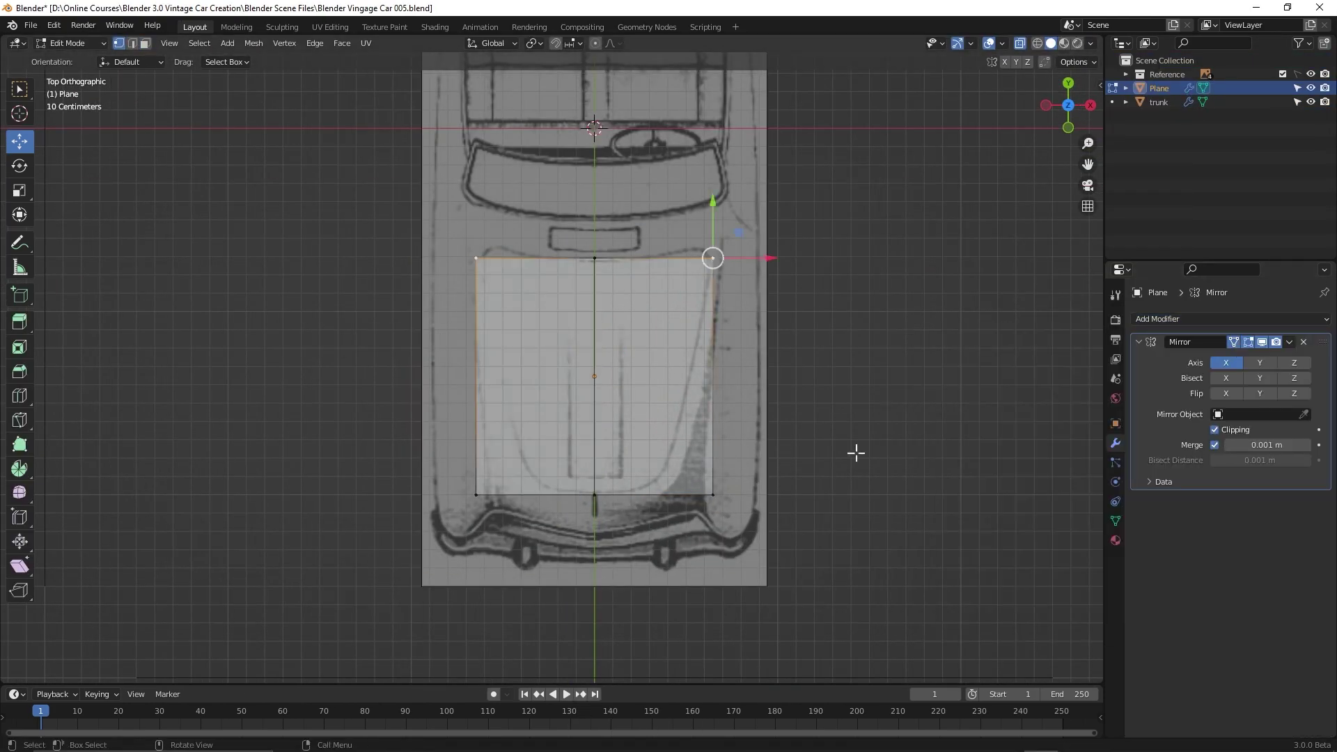
pyautogui.press('KP_3')
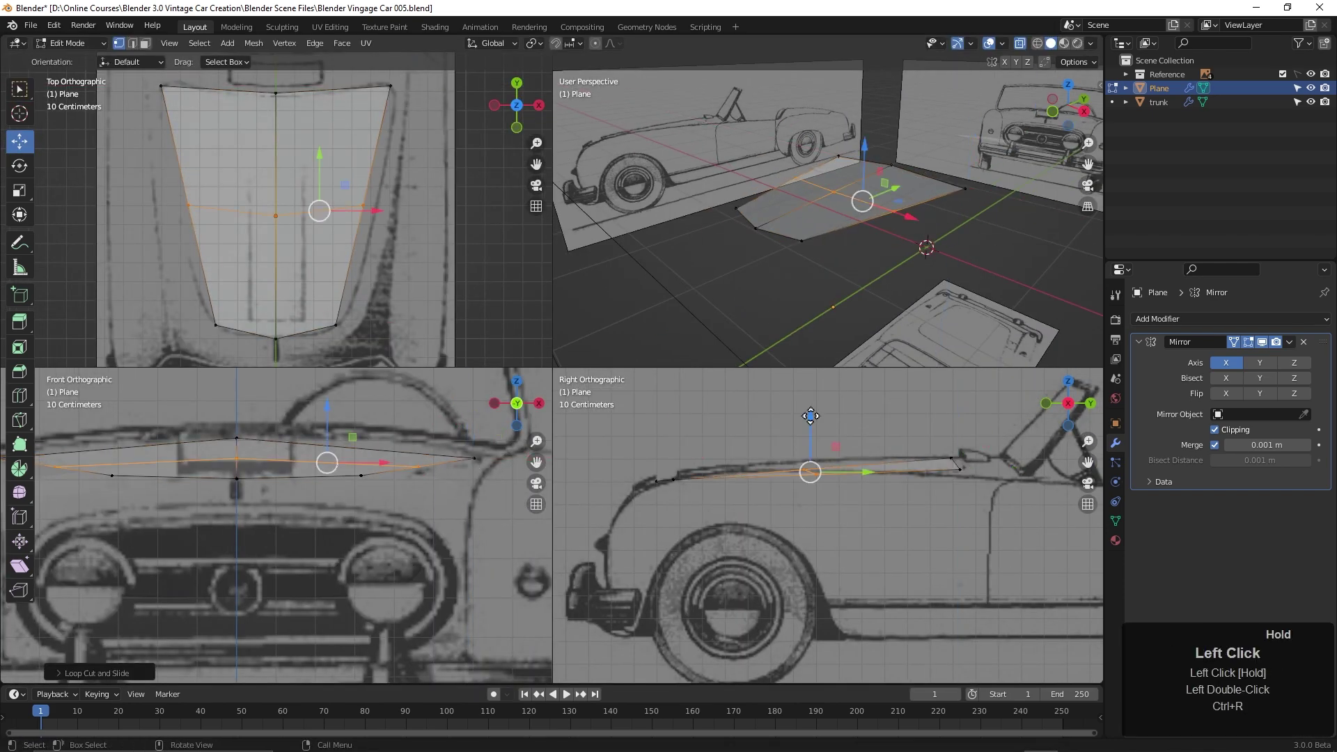
# Raise and tilt the hood's edge loops to match the side-view hood profile.
pyautogui.moveTo(810, 416); pyautogui.dragTo(763, 411)
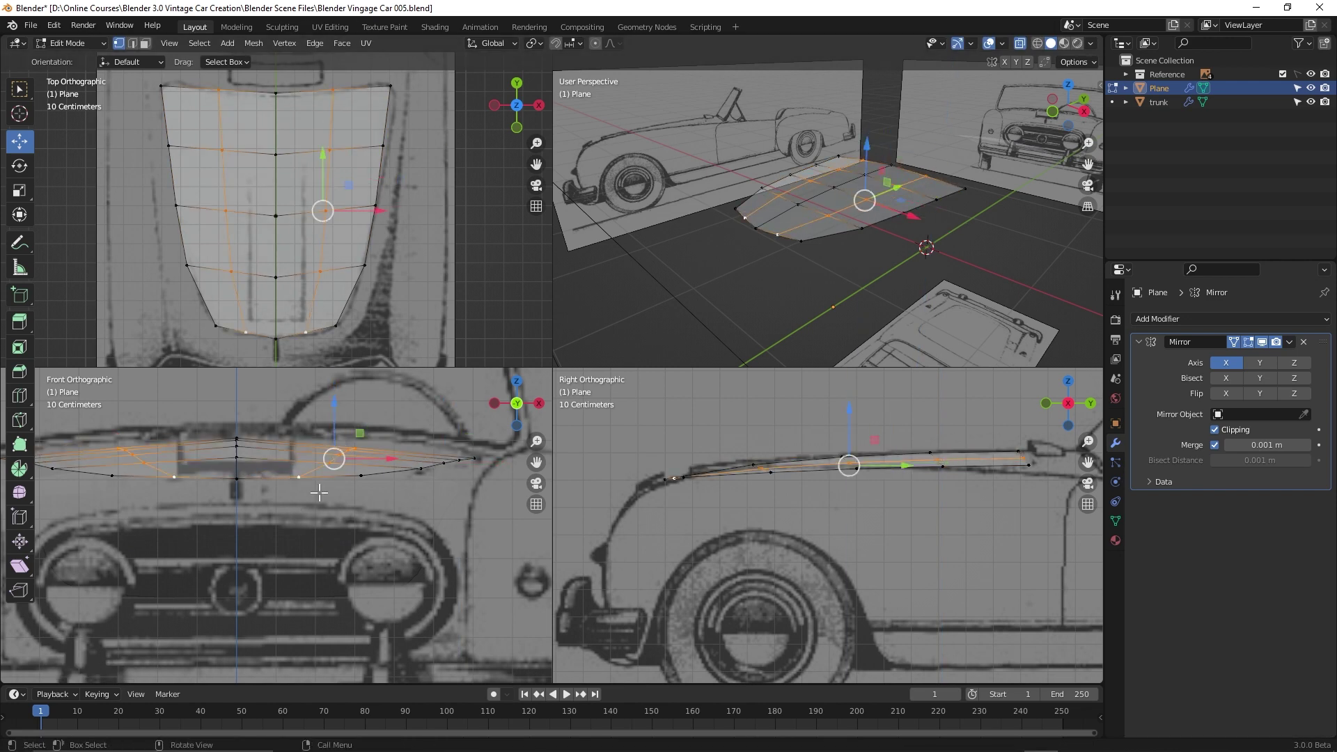
pyautogui.press('r')
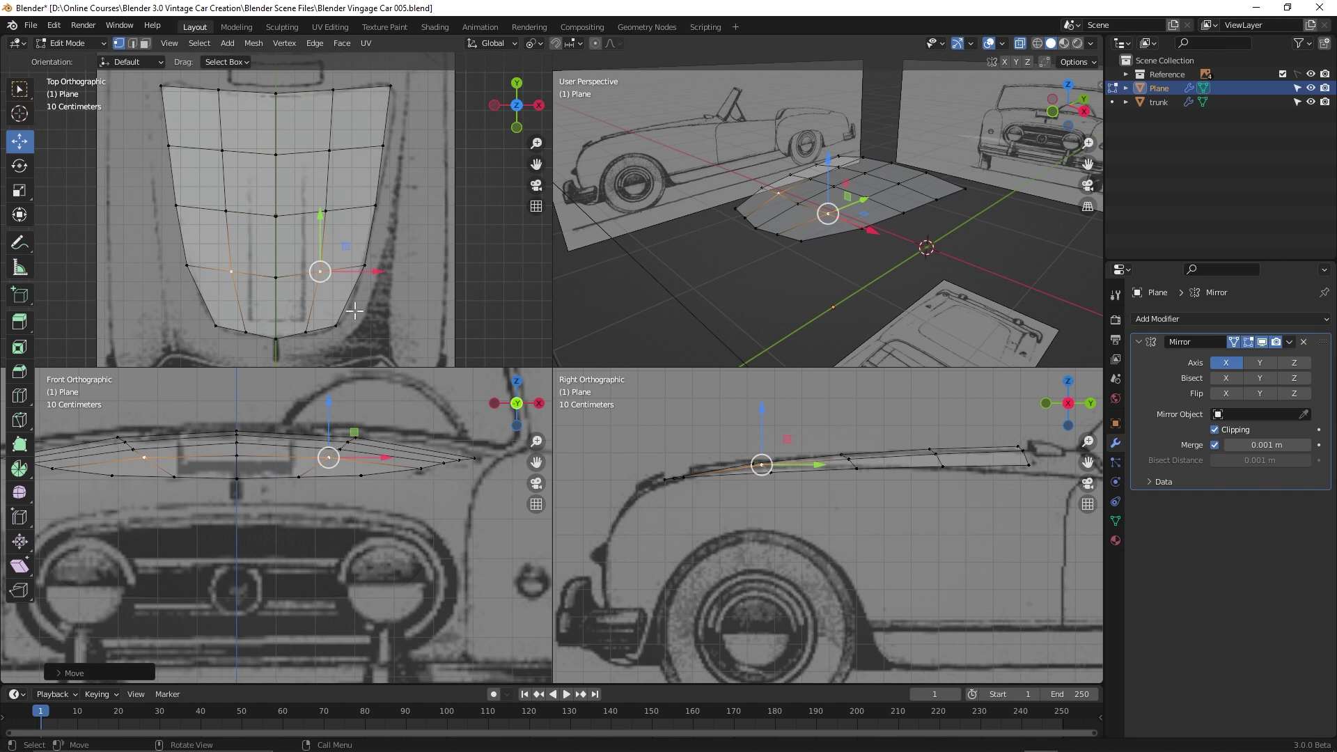
pyautogui.click(296, 317)
pyautogui.scroll(2, 320, 302)
pyautogui.scroll(3, 846, 195)
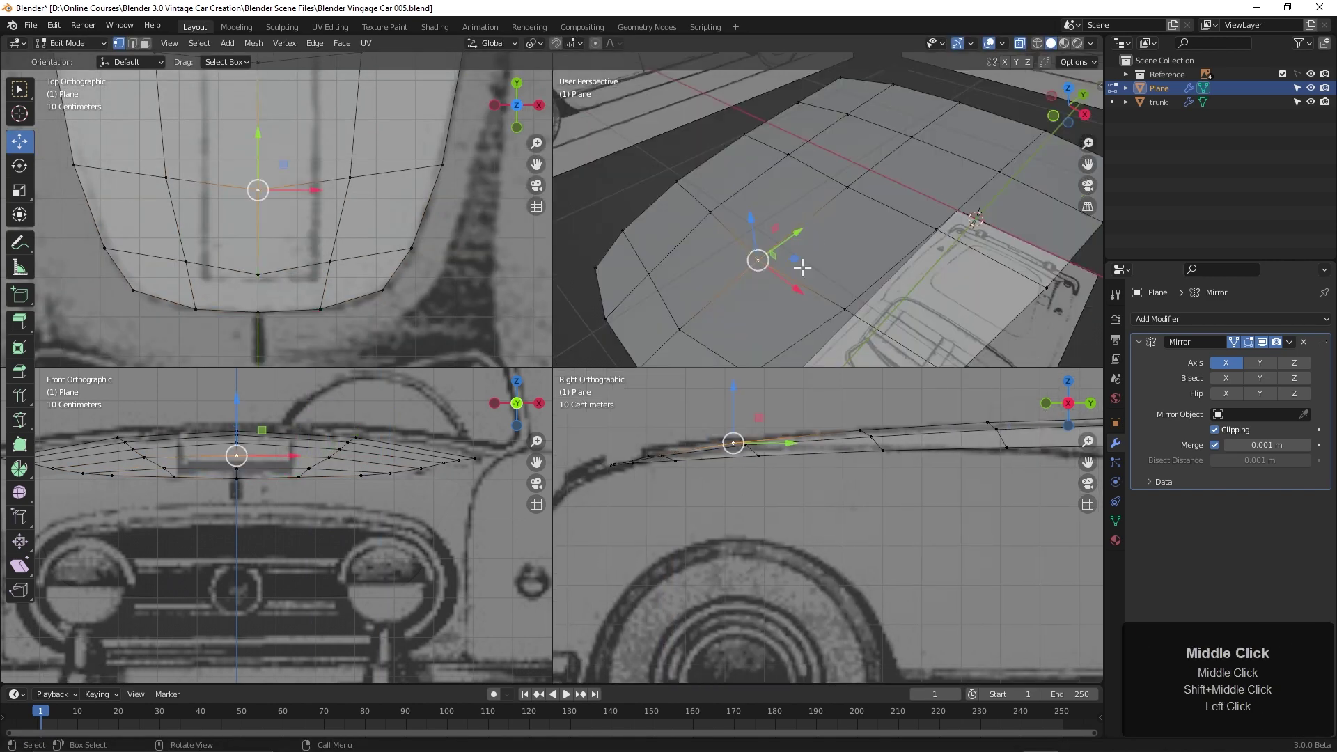
pyautogui.click(285, 223)
pyautogui.scroll(-3, 350, 272)
# Insert and slide a new loop cut, then add level-2 Subdivision smoothing.
pyautogui.hotkey('ctrl', 'r')
pyautogui.doubleClick(346, 269)
pyautogui.keyDown('shift'); pyautogui.moveTo(487, 446); pyautogui.dragTo(432, 440, button='middle'); pyautogui.keyUp('shift')
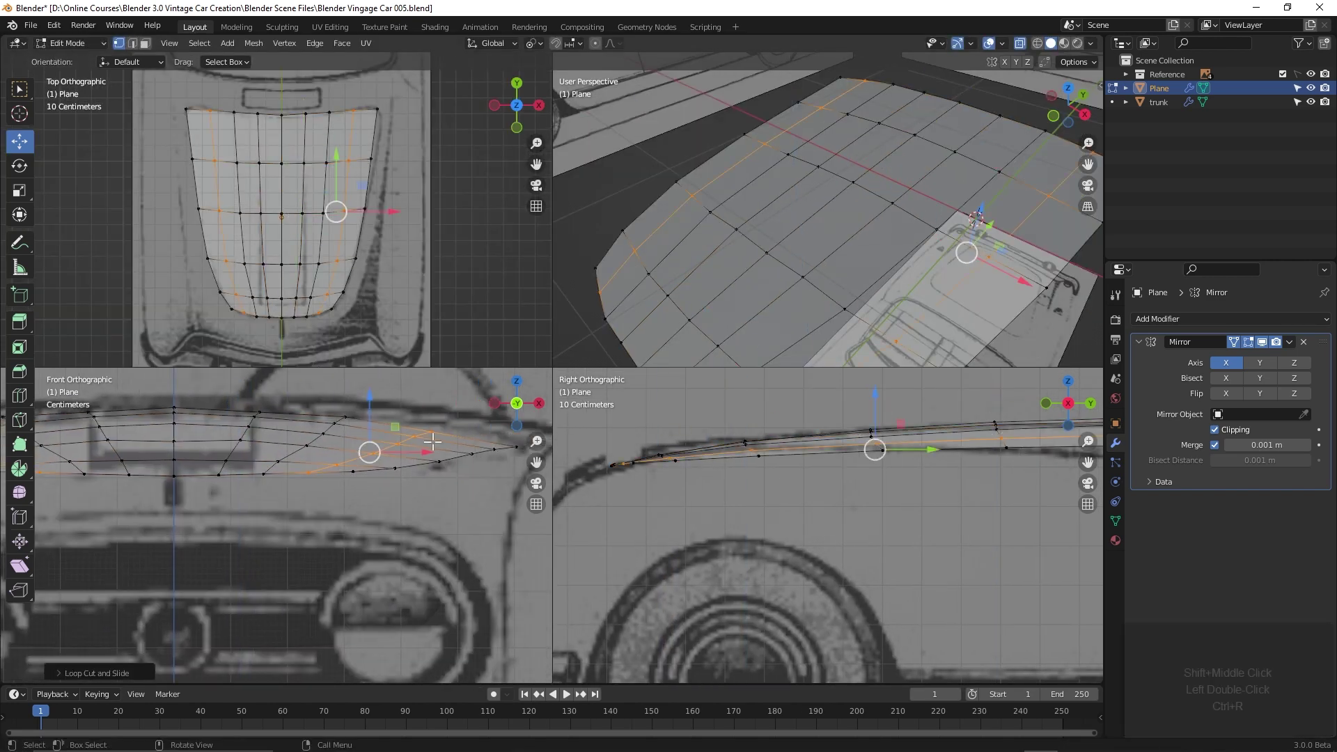
pyautogui.hotkey('ctrl', 'alt', 'q')
pyautogui.moveTo(328, 431); pyautogui.dragTo(626, 348, button='middle')
pyautogui.hotkey('ctrl', '2')
pyautogui.press('KP_7')
pyautogui.scroll(3, 658, 365)
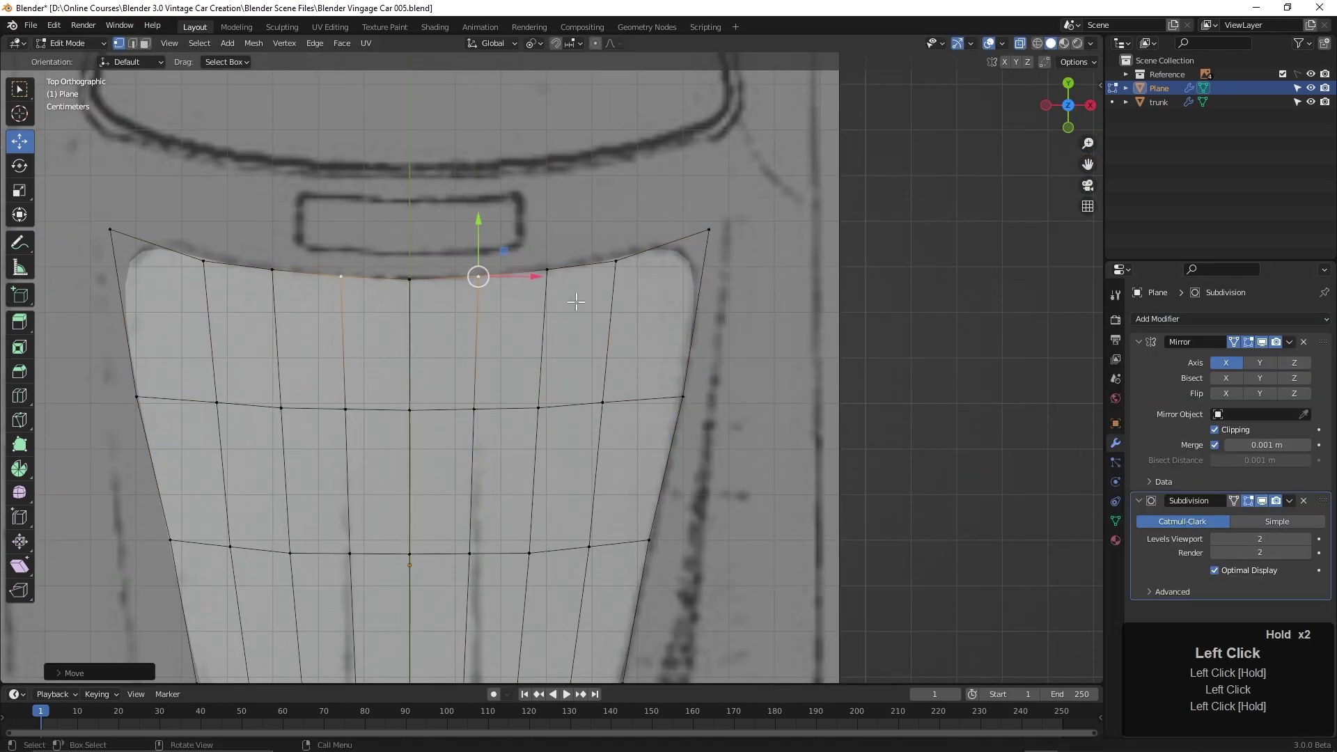
# Leave Edit Mode and orbit to inspect the smoothed hood in perspective.
pyautogui.keyDown('shift'); pyautogui.moveTo(576, 418); pyautogui.dragTo(576, 209, button='middle'); pyautogui.keyUp('shift')
pyautogui.scroll(-3, 537, 359)
pyautogui.press('Tab')
pyautogui.moveTo(538, 358); pyautogui.dragTo(974, 443, button='middle')
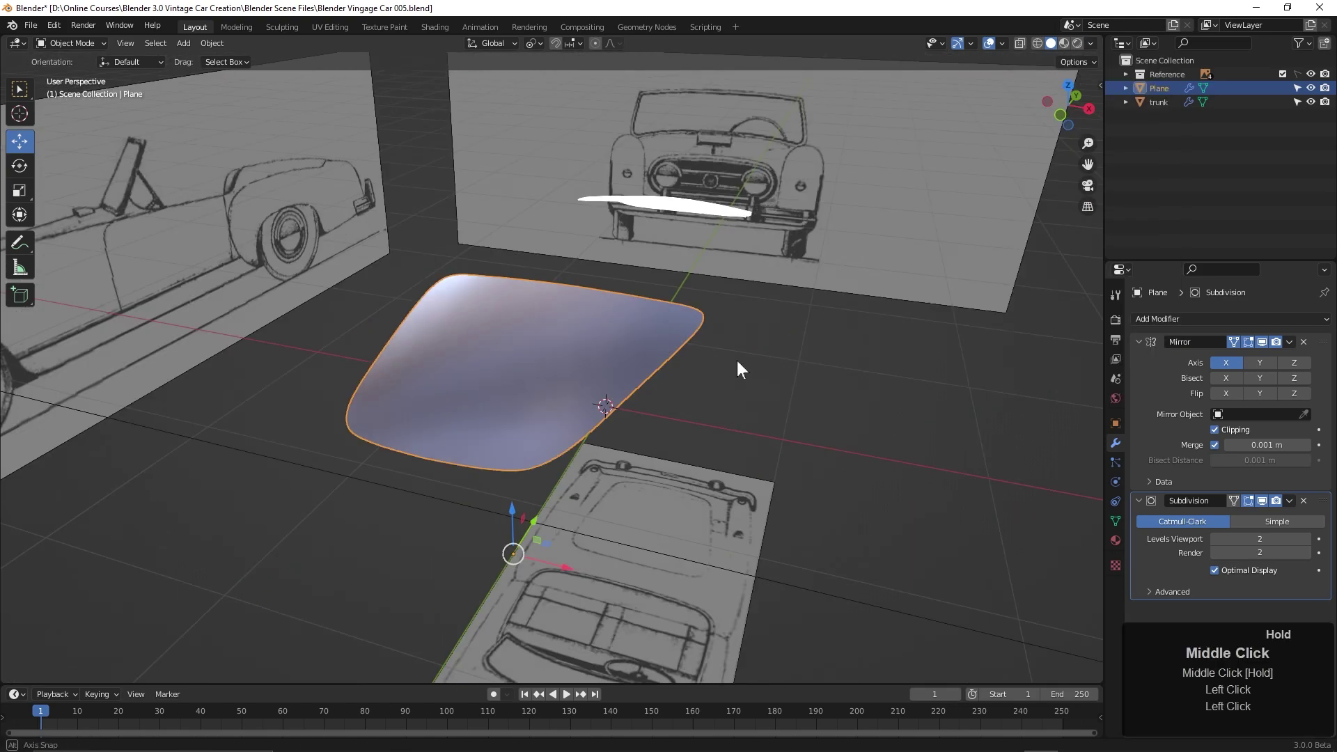
pyautogui.scroll(2, 737, 368)
pyautogui.scroll(-3, 736, 368)
# Name the duplicate mesh 'Smoothing' and begin moving a new hood edge loop.
pyautogui.moveTo(737, 367); pyautogui.dragTo(596, 404, button='middle')
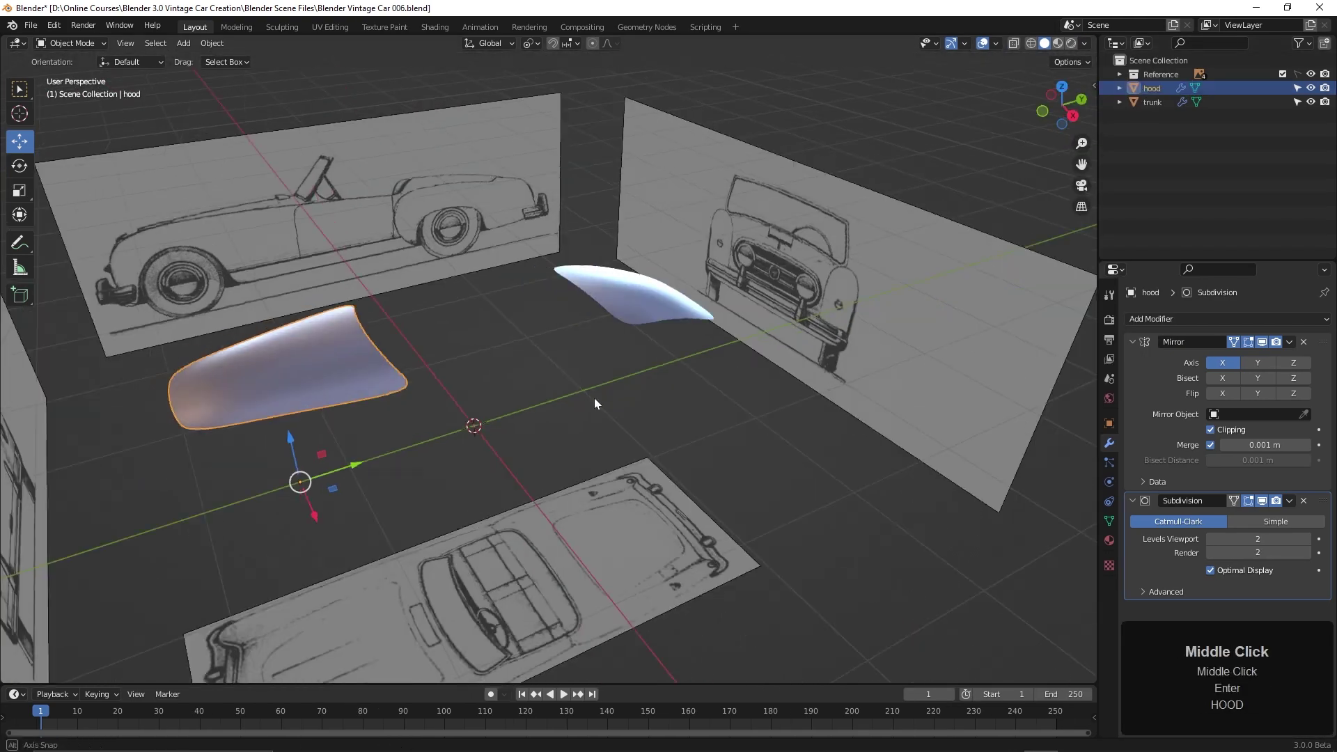
pyautogui.write('Smoothing mesh')
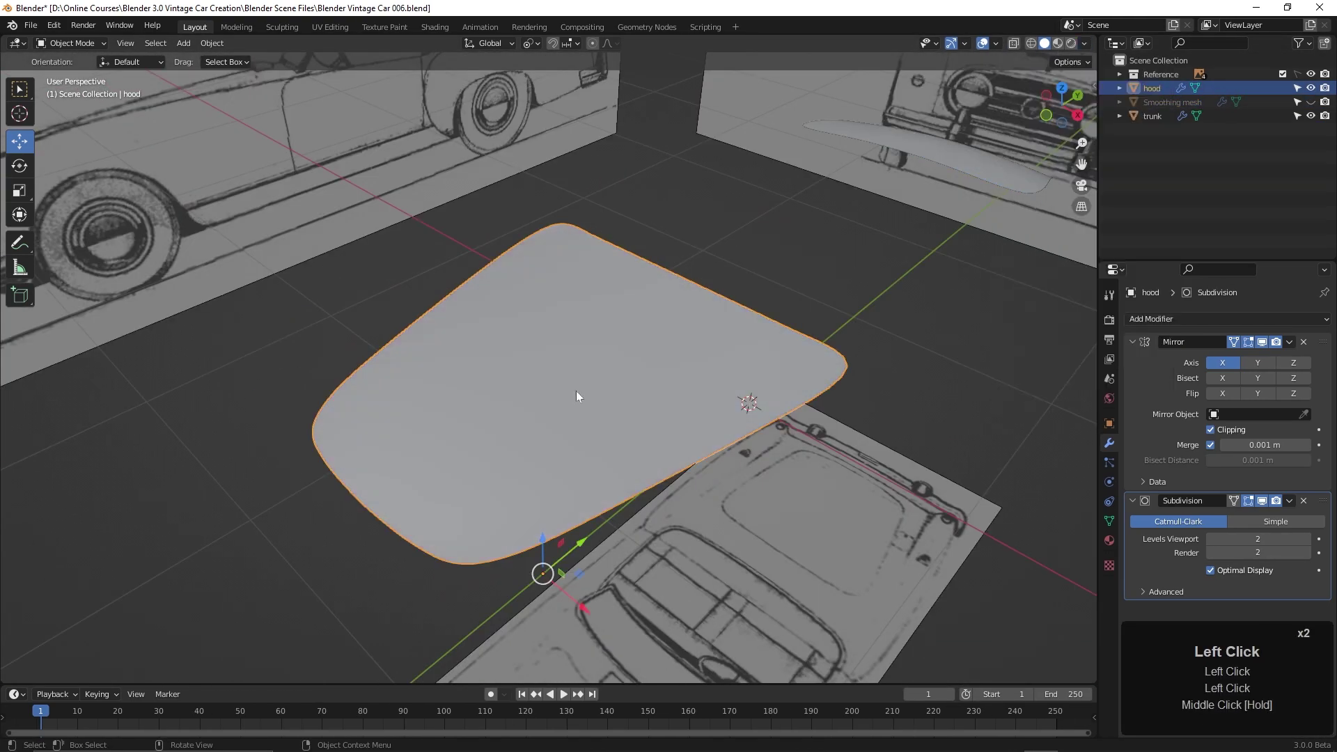
pyautogui.press('g')
pyautogui.press('g')
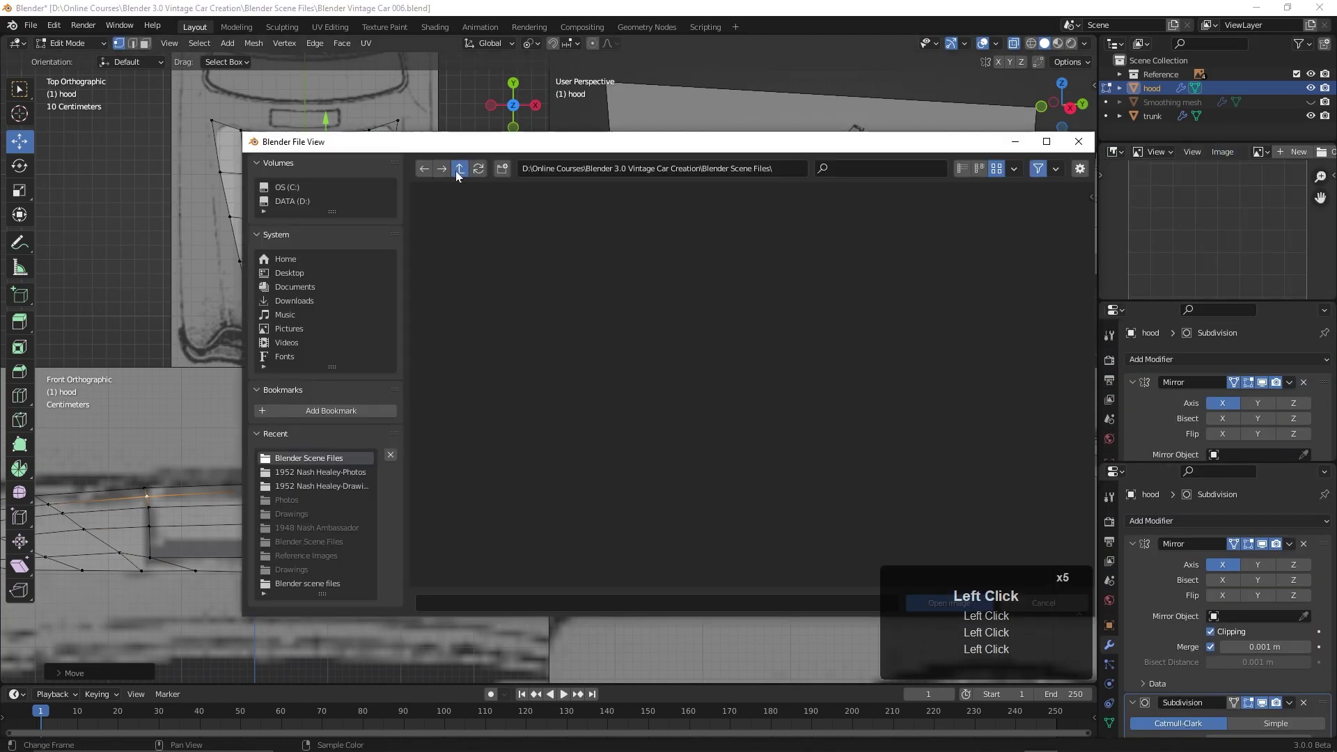
# Show a reference photo beside the viewport and merge the selected hood vertices.
pyautogui.click(1016, 672)
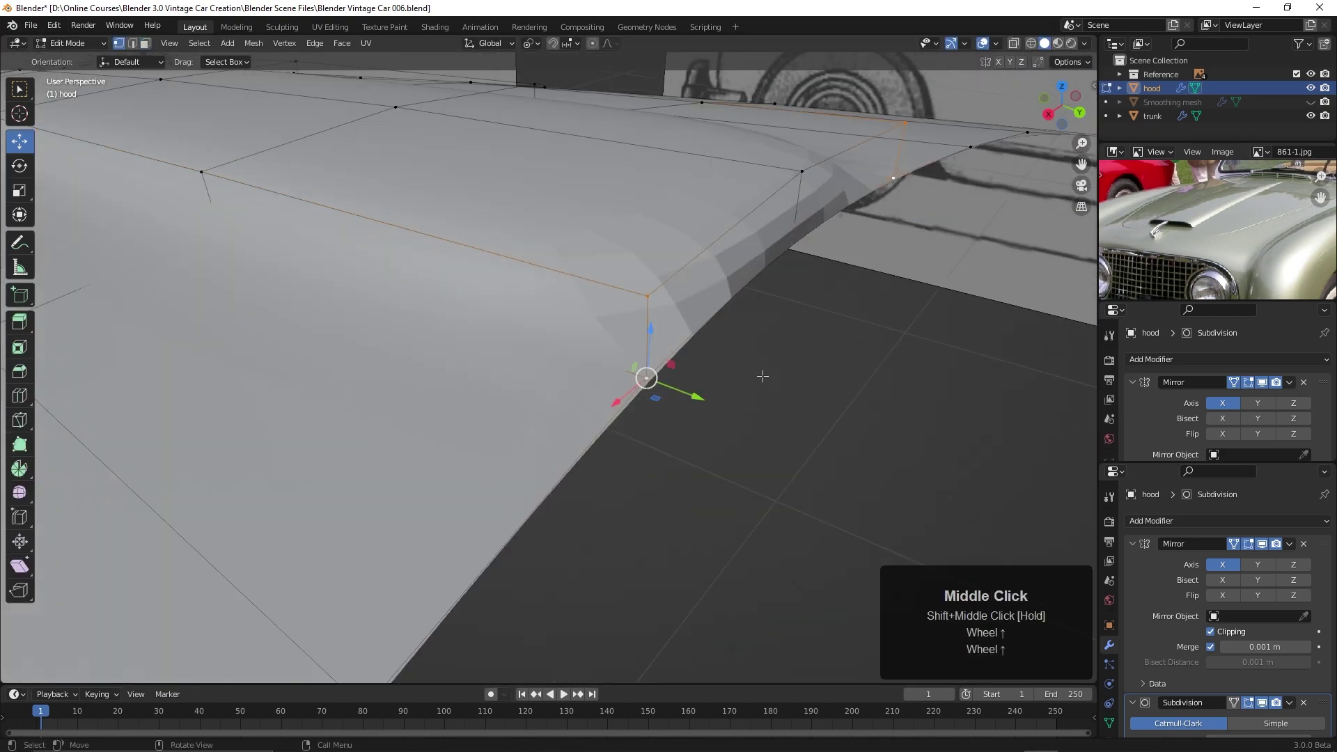
pyautogui.hotkey('alt', 'z')
pyautogui.hotkey('alt', 'z')
pyautogui.keyDown('shift'); pyautogui.moveTo(650, 379); pyautogui.dragTo(404, 438, button='middle'); pyautogui.keyUp('shift')
pyautogui.press('KP_3')
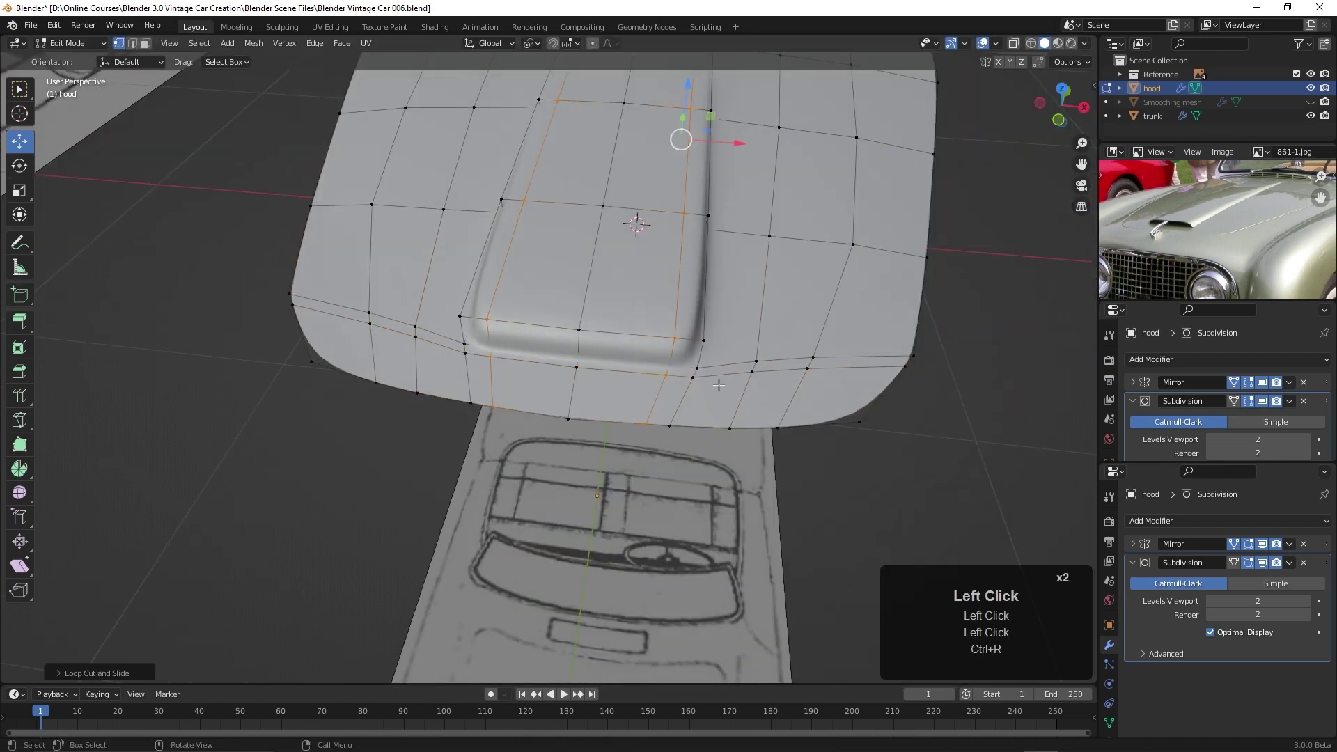
# Inset the hood's front faces into a scoop opening and crease its edges.
pyautogui.moveTo(719, 385); pyautogui.dragTo(681, 382, button='middle')
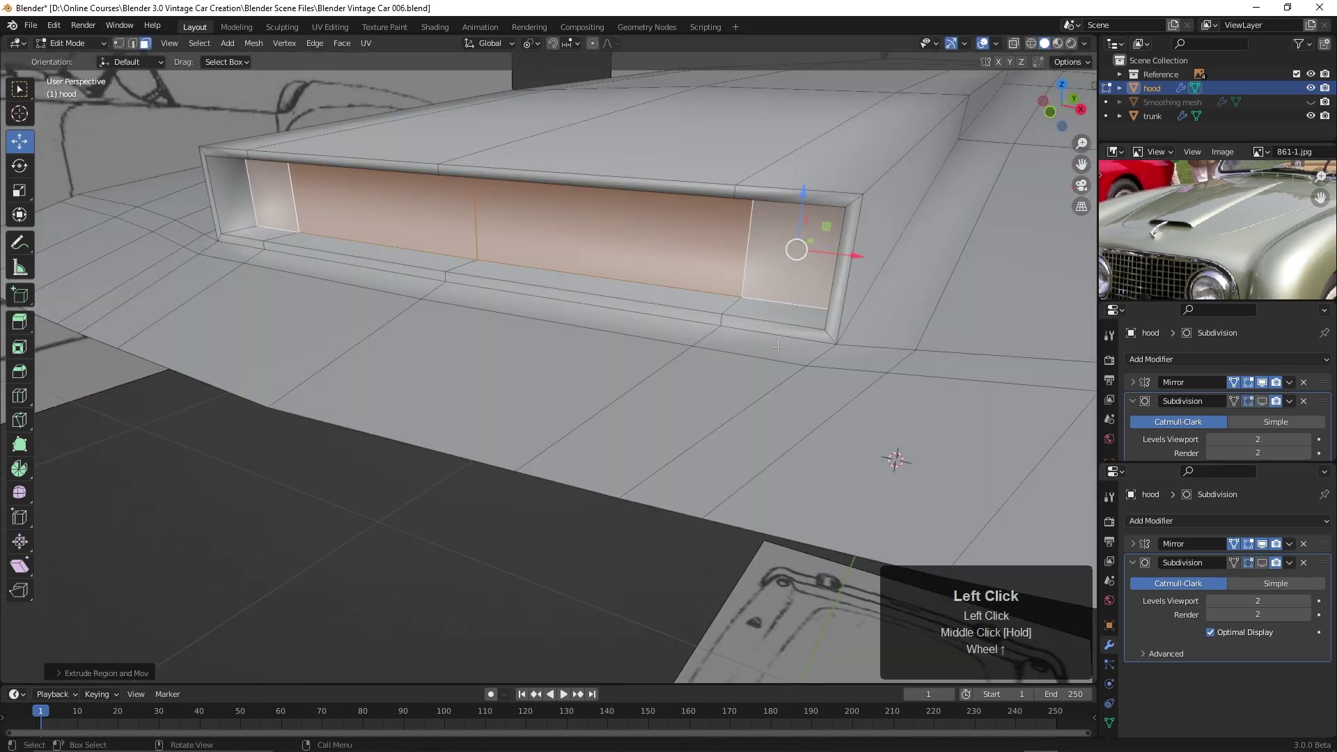
pyautogui.press('m')
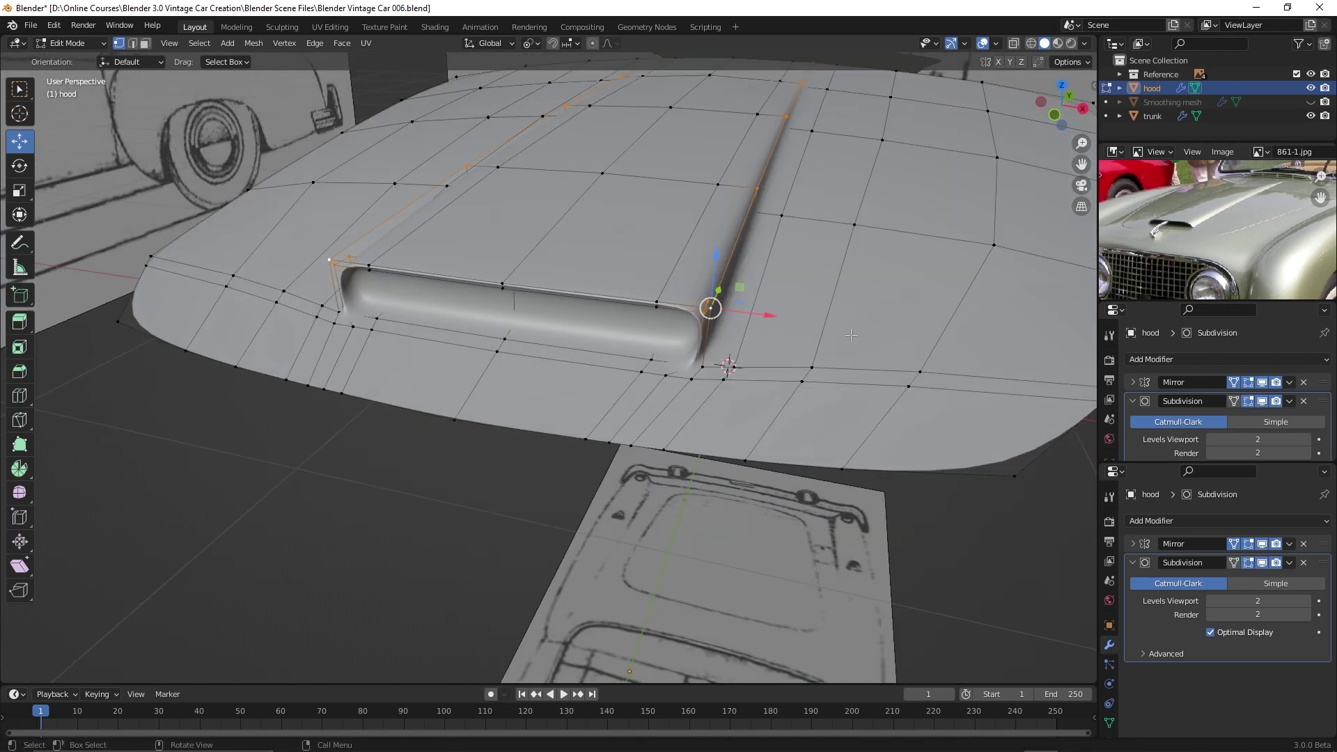
pyautogui.scroll(3, 716, 487)
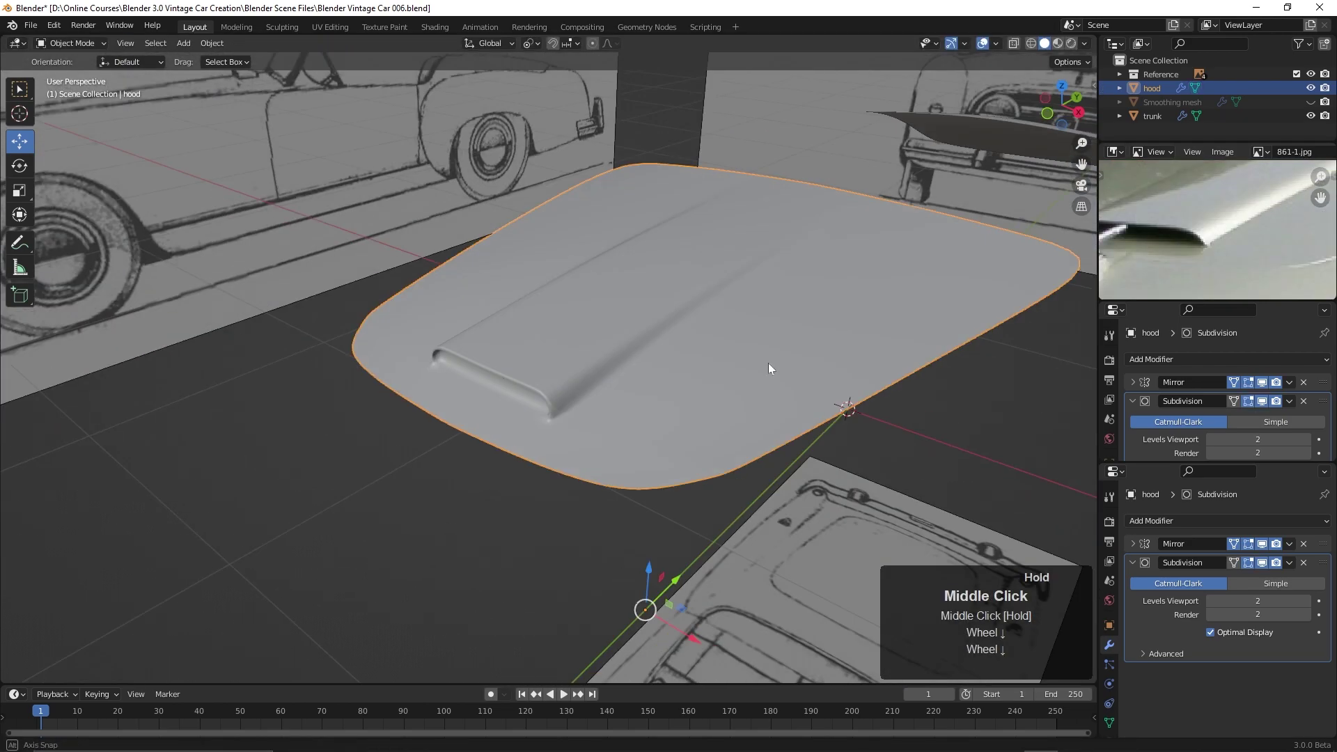
pyautogui.moveTo(768, 362); pyautogui.dragTo(562, 321, button='middle')
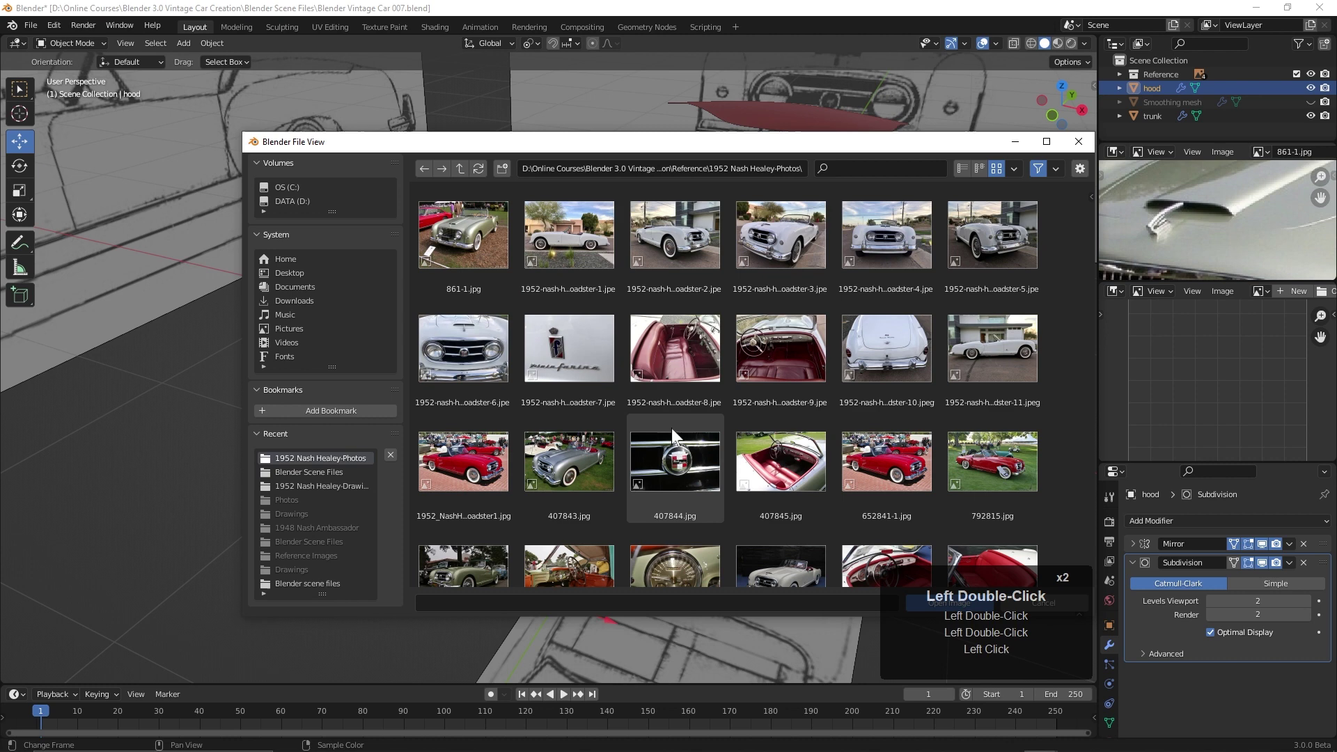
# Add a Shrinkwrap modifier to the hood with Smoothing mesh as its target.
pyautogui.scroll(-3, 696, 446)
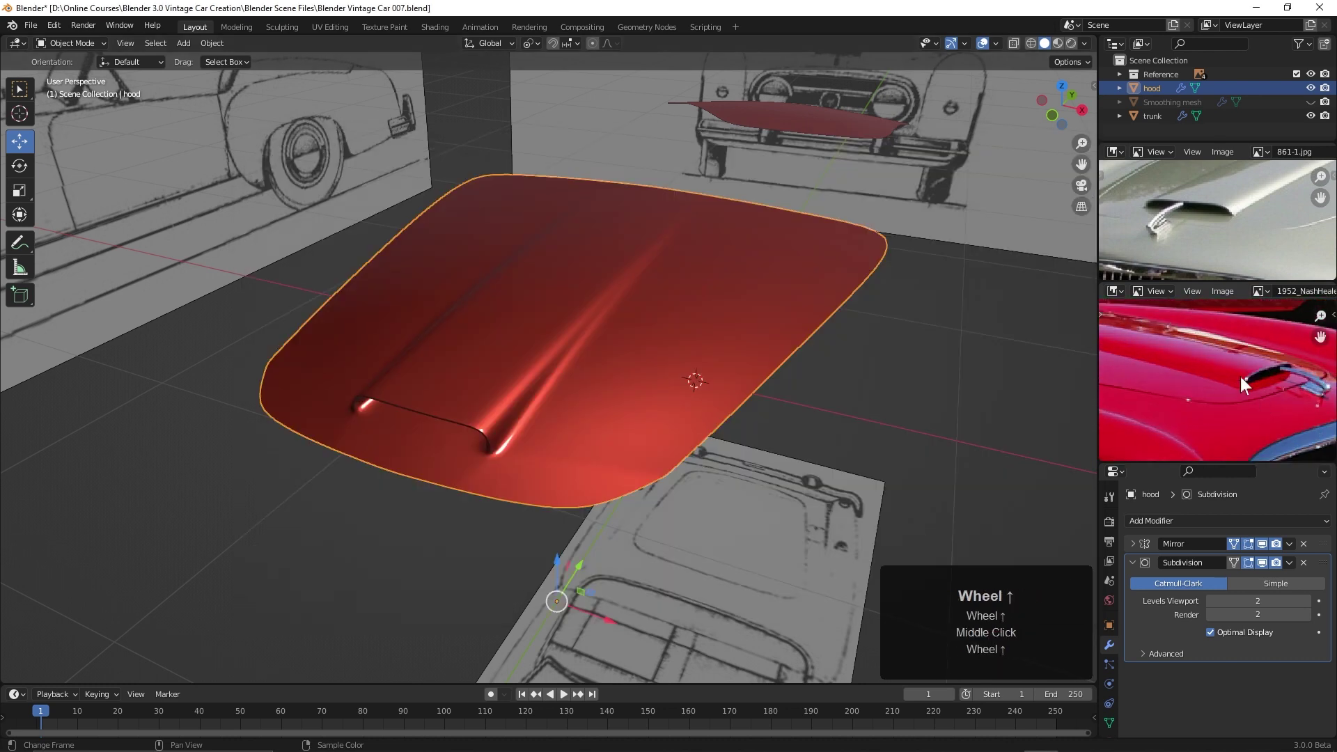
pyautogui.moveTo(592, 460); pyautogui.dragTo(612, 466, button='middle')
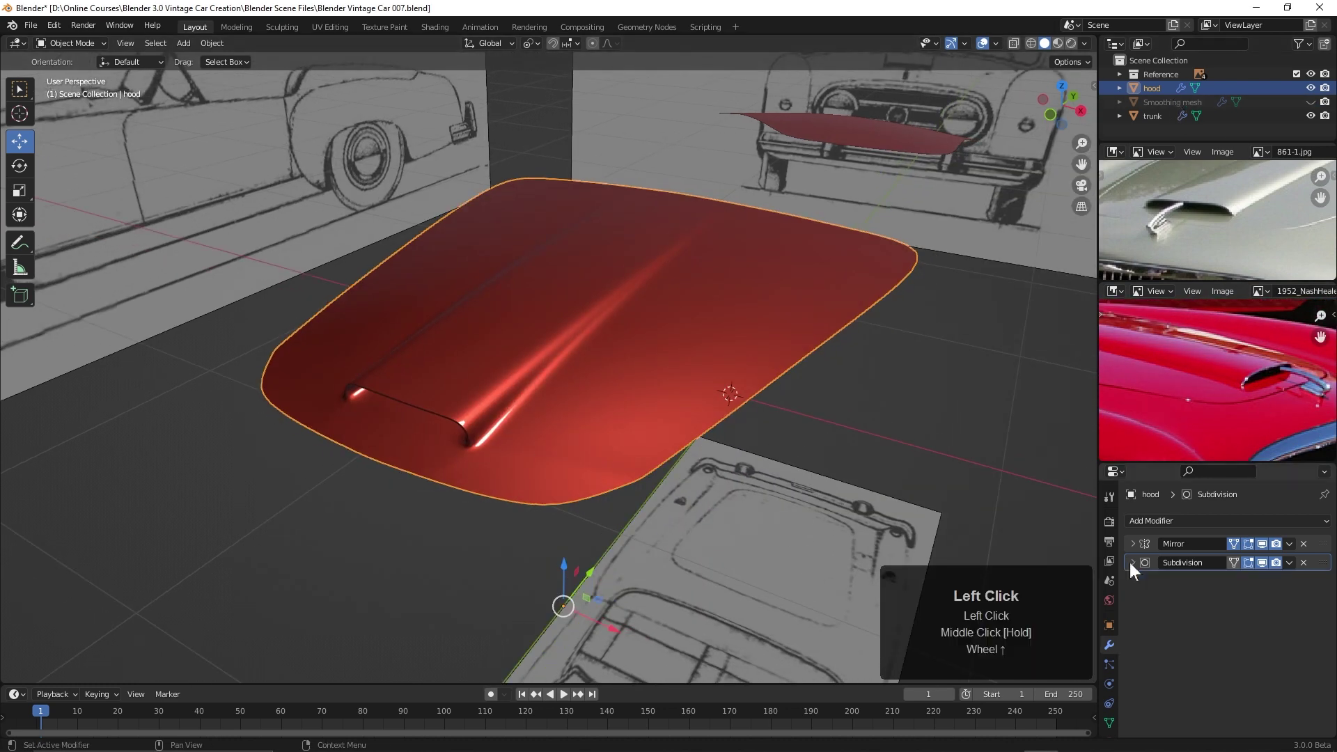
pyautogui.click(1156, 521)
pyautogui.click(1170, 292)
pyautogui.click(1254, 637)
pyautogui.click(1247, 613)
pyautogui.moveTo(662, 348); pyautogui.dragTo(775, 500, button='middle')
# Select all hood vertices in Edit Mode and assign them to a new Hood smoothing vertex group.
pyautogui.click(1173, 102)
pyautogui.click(774, 500)
pyautogui.press('Tab')
pyautogui.scroll(-3, 618, 421)
pyautogui.moveTo(618, 421); pyautogui.dragTo(683, 411, button='middle')
pyautogui.scroll(2, 560, 490)
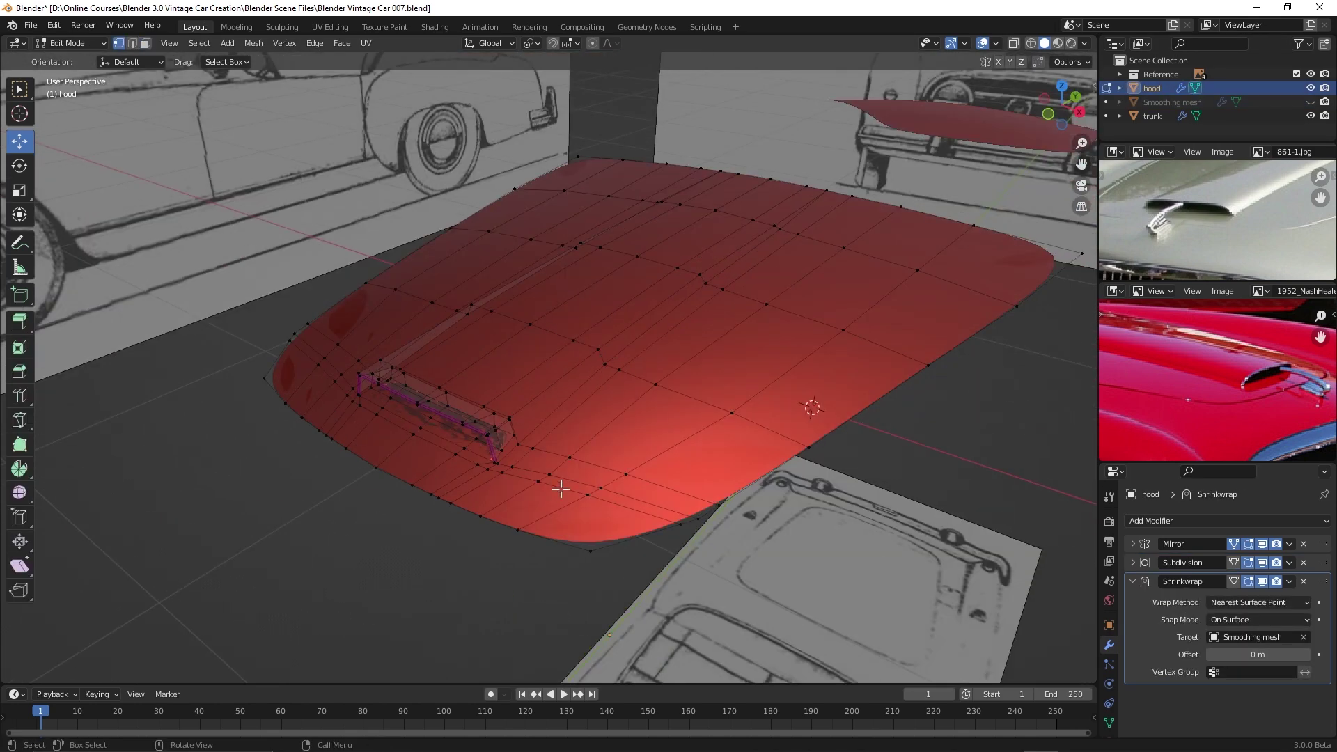
pyautogui.keyDown('shift'); pyautogui.moveTo(689, 486); pyautogui.dragTo(662, 458, button='middle'); pyautogui.keyUp('shift')
pyautogui.press('a')
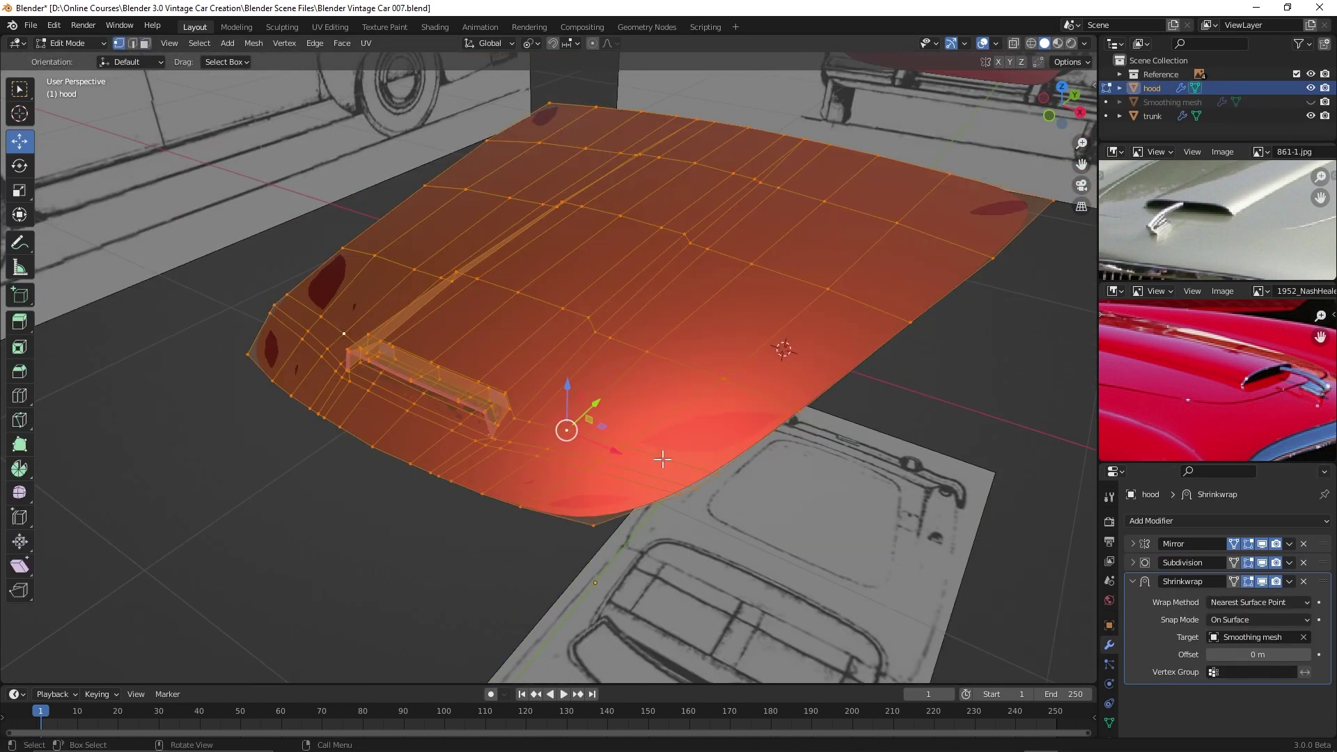
pyautogui.click(1110, 723)
pyautogui.moveTo(1184, 464); pyautogui.dragTo(1184, 328)
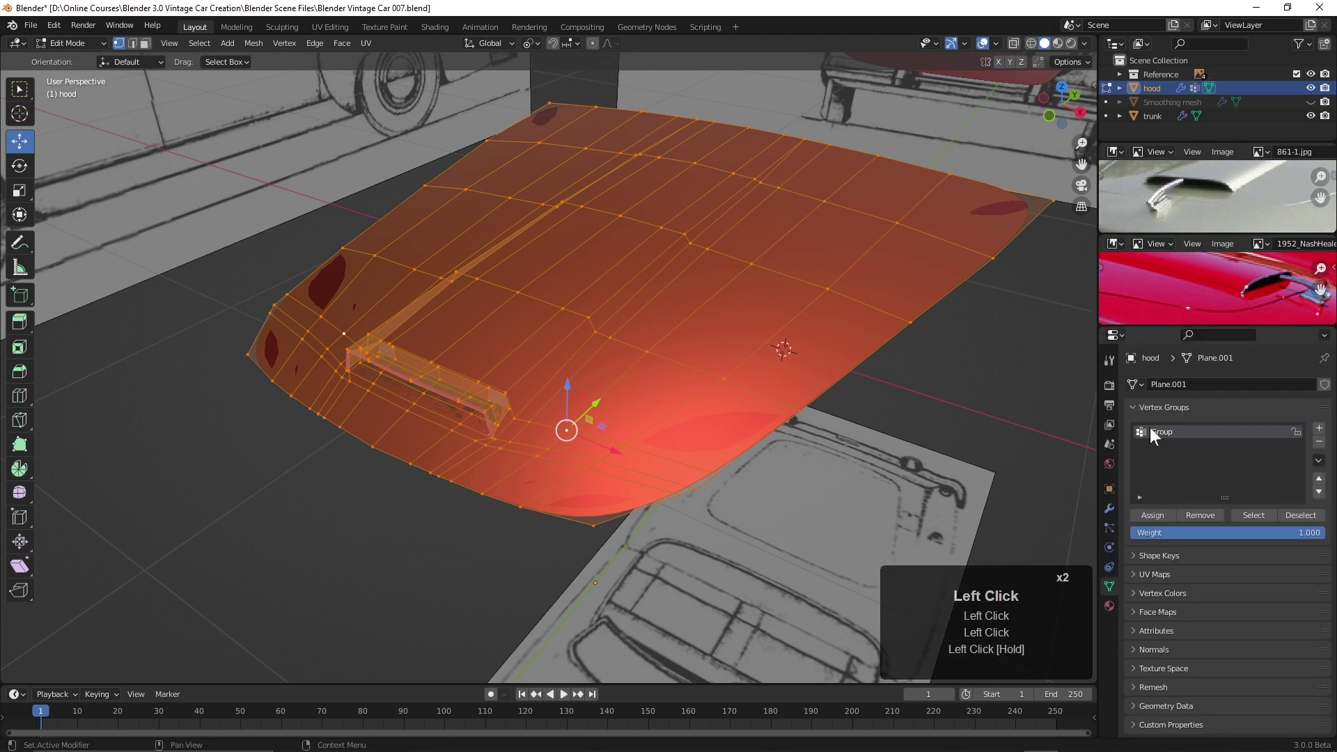
pyautogui.click(1157, 516)
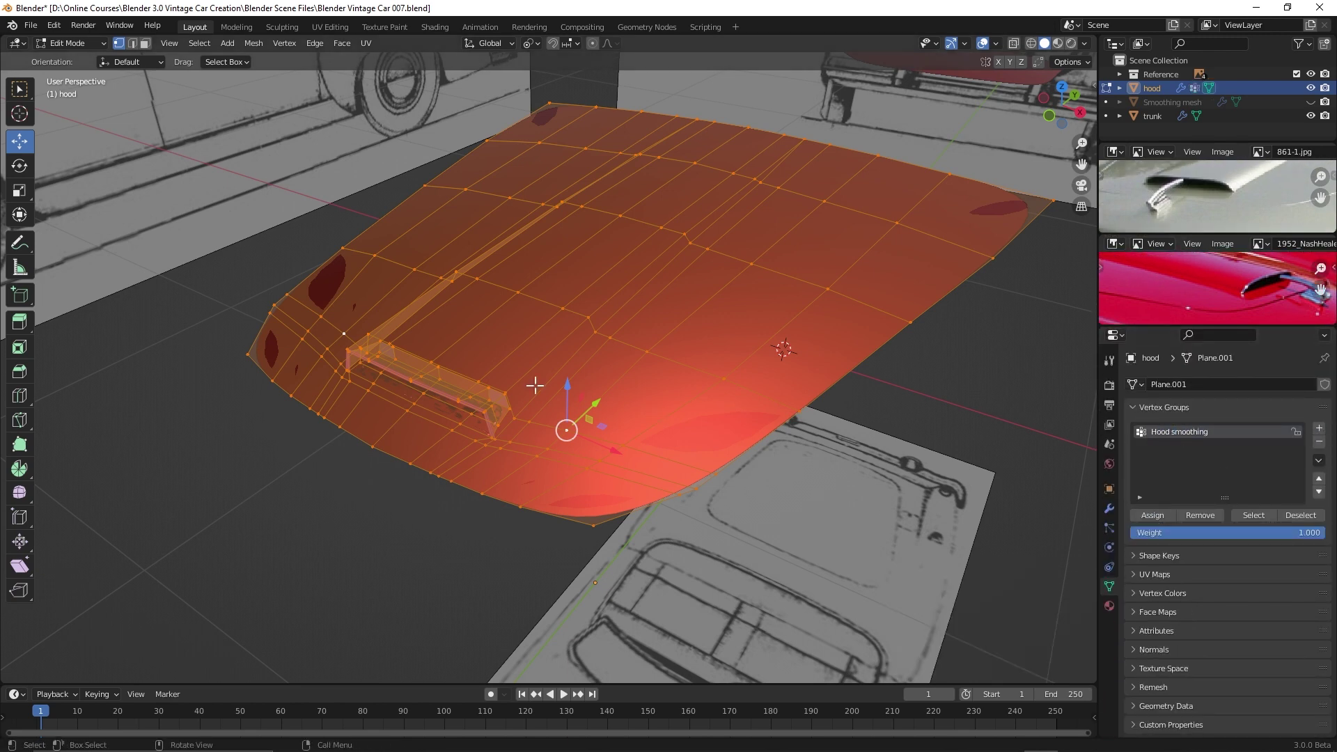
# Select and hide the hood scoop geometry, reveal it again, and return to Object Mode.
pyautogui.scroll(2, 557, 388)
pyautogui.hotkey('alt', 'a')
pyautogui.click(1109, 508)
pyautogui.scroll(-3, 508, 397)
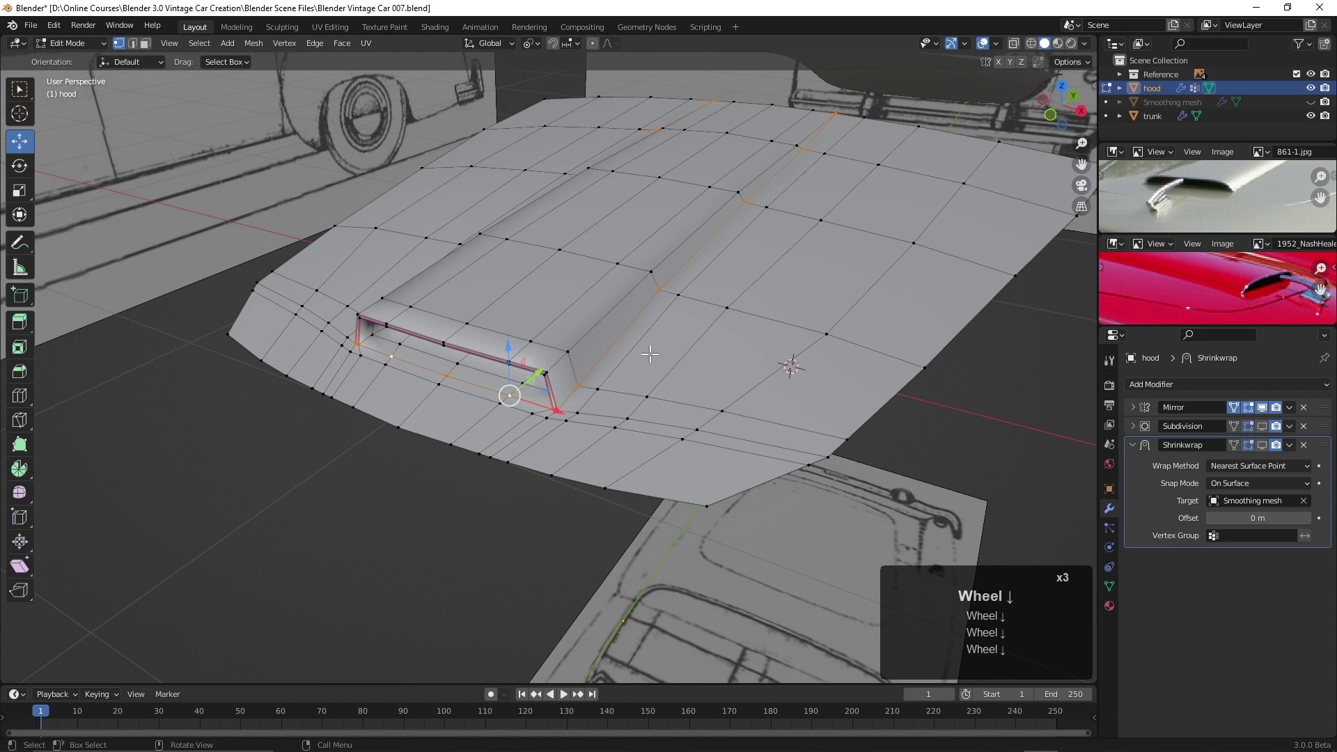
pyautogui.keyDown('shift'); pyautogui.moveTo(508, 397); pyautogui.dragTo(460, 397, button='middle'); pyautogui.keyUp('shift')
pyautogui.moveTo(460, 397); pyautogui.dragTo(427, 397, button='middle')
pyautogui.press('h')
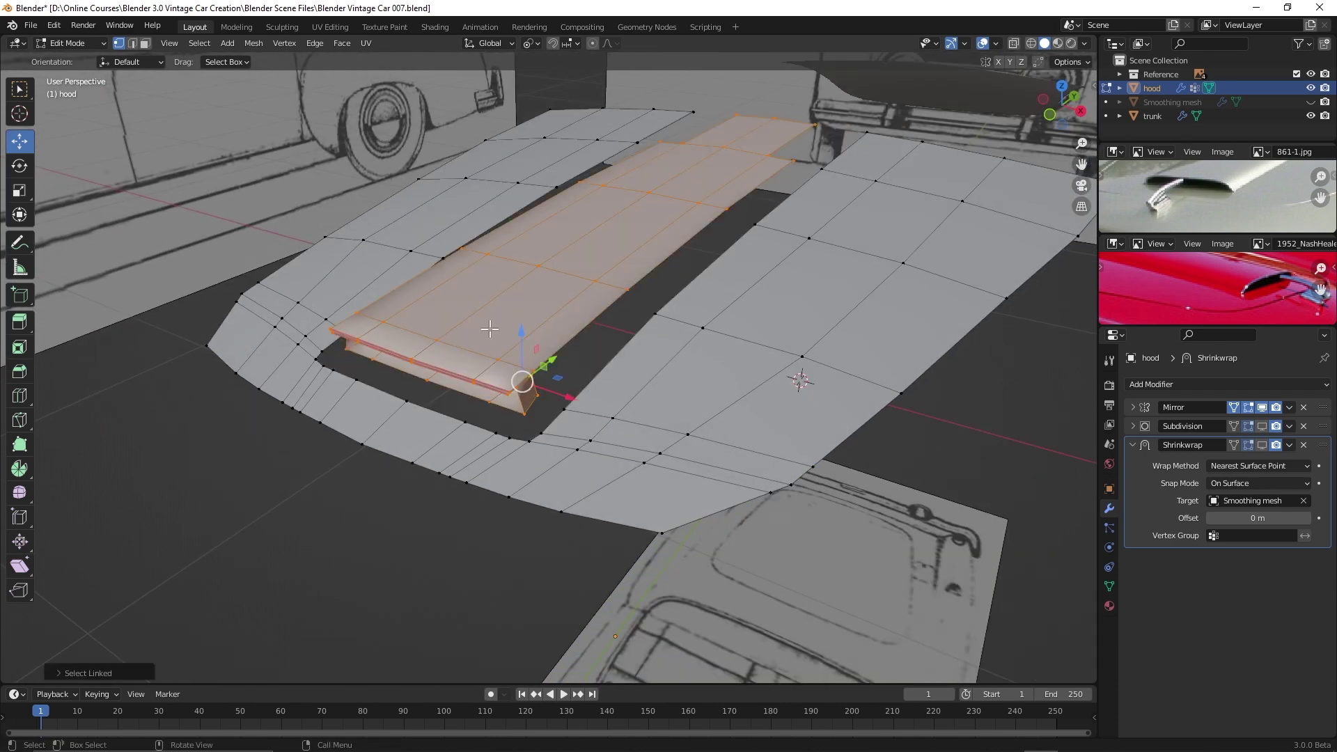
pyautogui.click(1110, 586)
pyautogui.click(1201, 515)
pyautogui.click(253, 43)
pyautogui.moveTo(299, 332)
pyautogui.click(412, 333)
pyautogui.press('Tab')
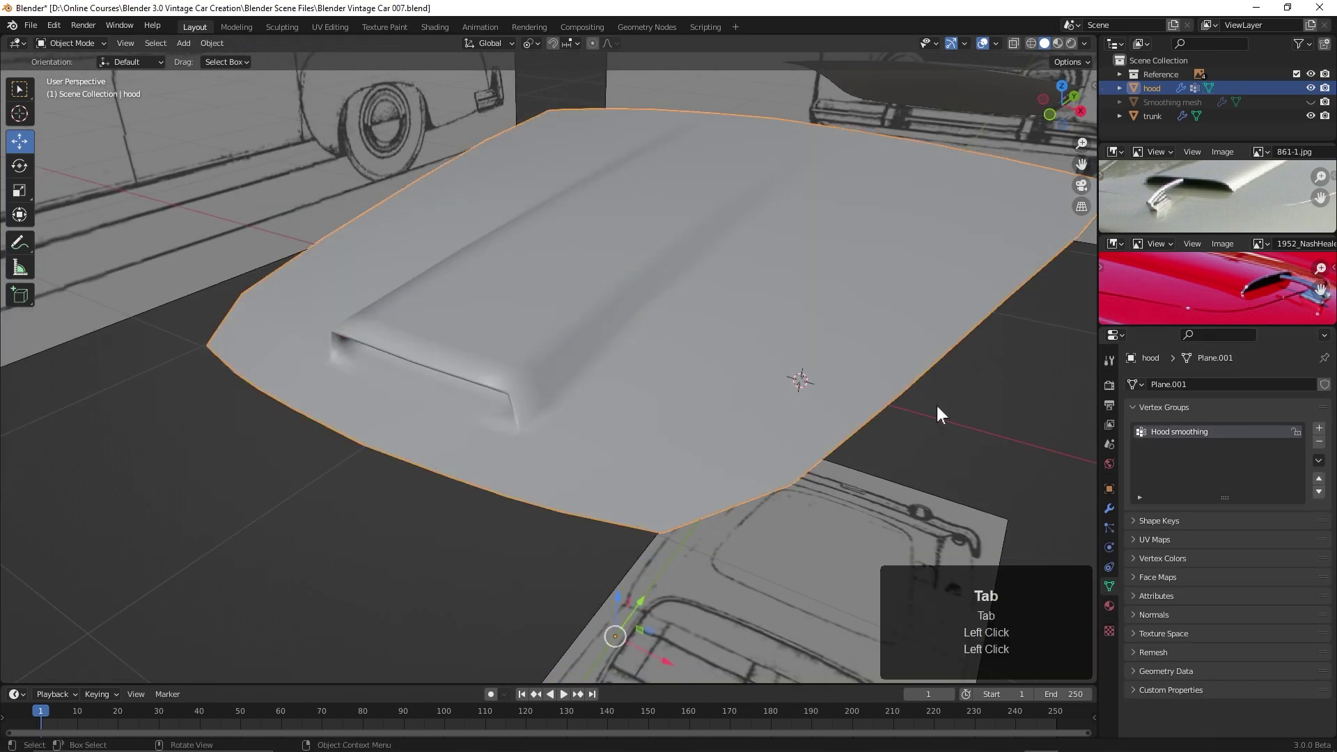
# Limit the Shrinkwrap to the inverted Hood smoothing group and set viewport subdivision to 2.
pyautogui.click(1110, 509)
pyautogui.click(1262, 445)
pyautogui.click(1214, 536)
pyautogui.click(1226, 554)
pyautogui.moveTo(613, 446); pyautogui.dragTo(975, 390, button='middle')
pyautogui.click(1133, 426)
pyautogui.hotkey('ctrl', '2')
pyautogui.moveTo(581, 348); pyautogui.dragTo(687, 434, button='middle')
# Load a different car reference photo and hide the hood and trunk.
pyautogui.scroll(-6, 517, 536)
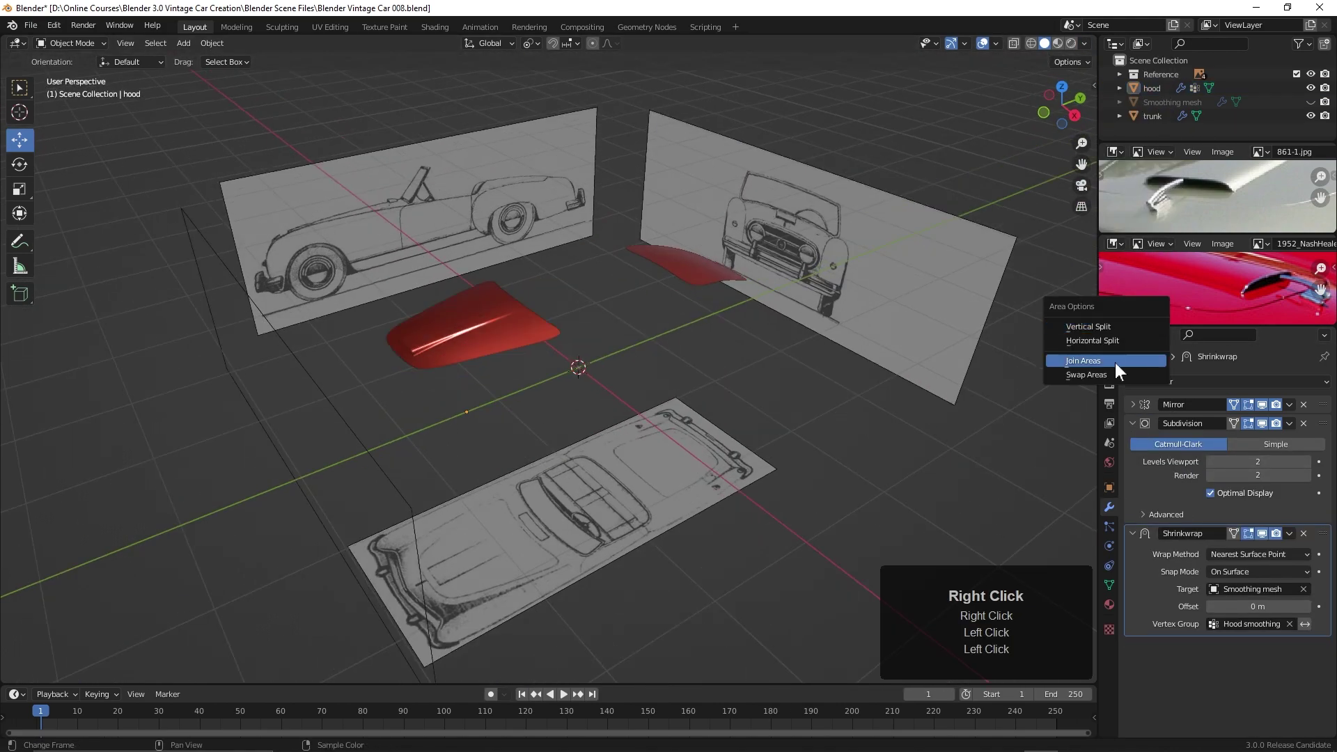
pyautogui.click(1115, 362)
pyautogui.click(950, 597)
pyautogui.moveTo(1310, 87); pyautogui.dragTo(1310, 115)
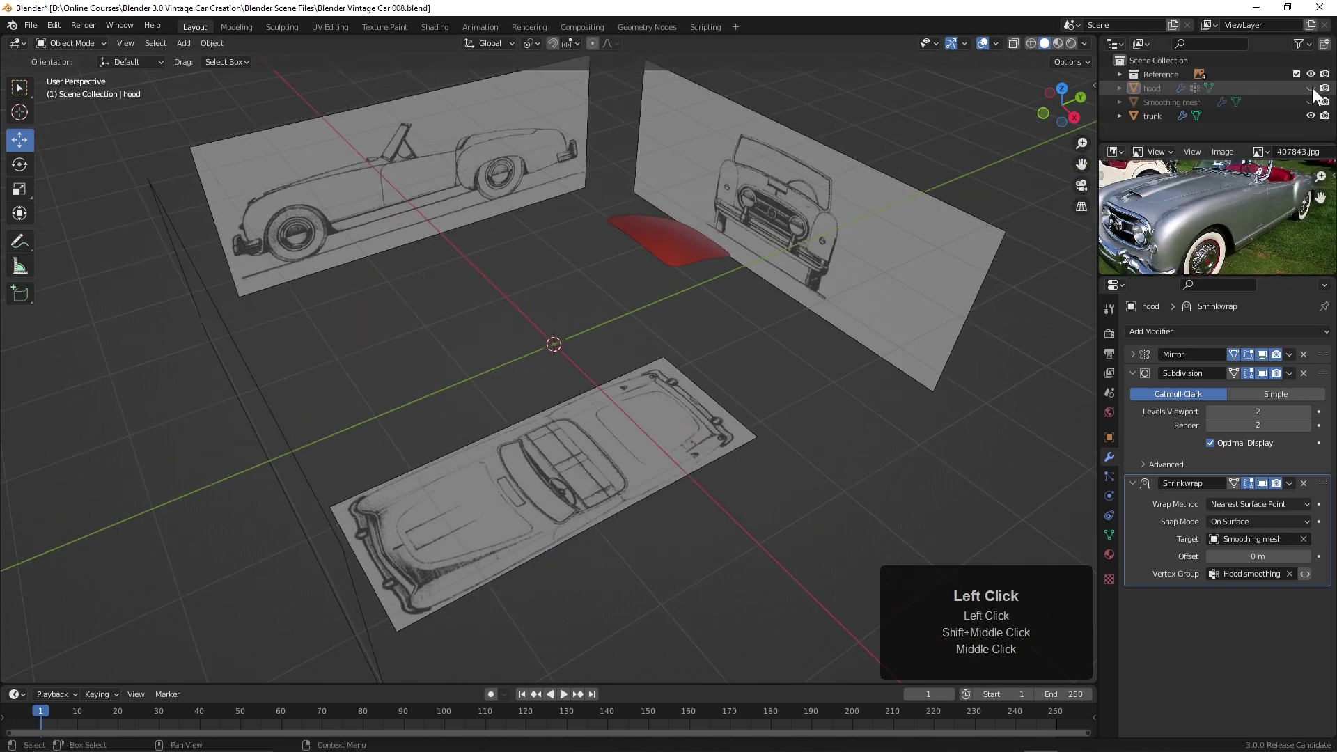
# Add a plane and merge it at center into a single vertex.
pyautogui.hotkey('shift', 'a')
pyautogui.click(706, 469)
pyautogui.scroll(3, 706, 469)
pyautogui.press('Tab')
pyautogui.keyDown('shift'); pyautogui.moveTo(609, 454); pyautogui.dragTo(613, 441, button='middle'); pyautogui.keyUp('shift')
pyautogui.press('m')
pyautogui.click(613, 443)
# In Quad View, position the vertex at the front fender's top edge.
pyautogui.hotkey('ctrl', 'alt', 'q')
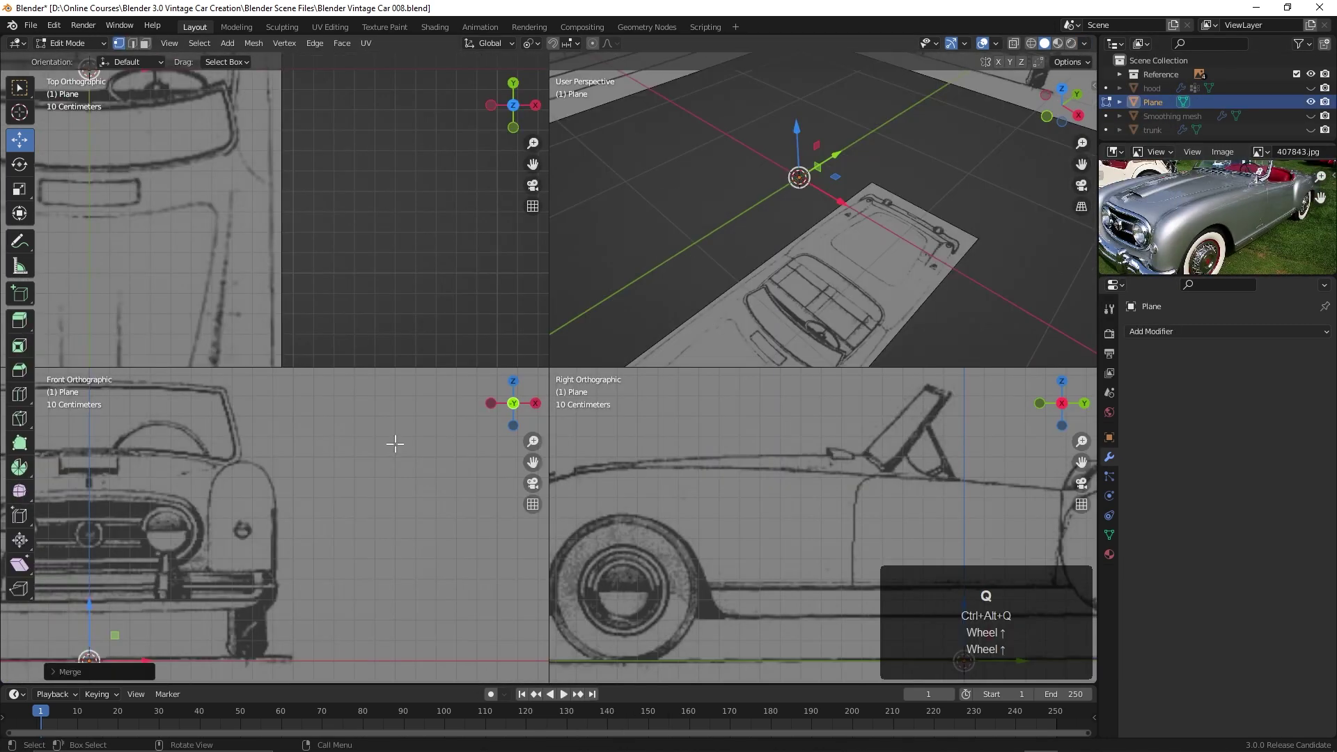
pyautogui.scroll(5, 680, 508)
pyautogui.scroll(2, 315, 411)
pyautogui.keyDown('shift'); pyautogui.moveTo(209, 209); pyautogui.dragTo(413, 267, button='middle'); pyautogui.keyUp('shift')
pyautogui.scroll(3, 413, 266)
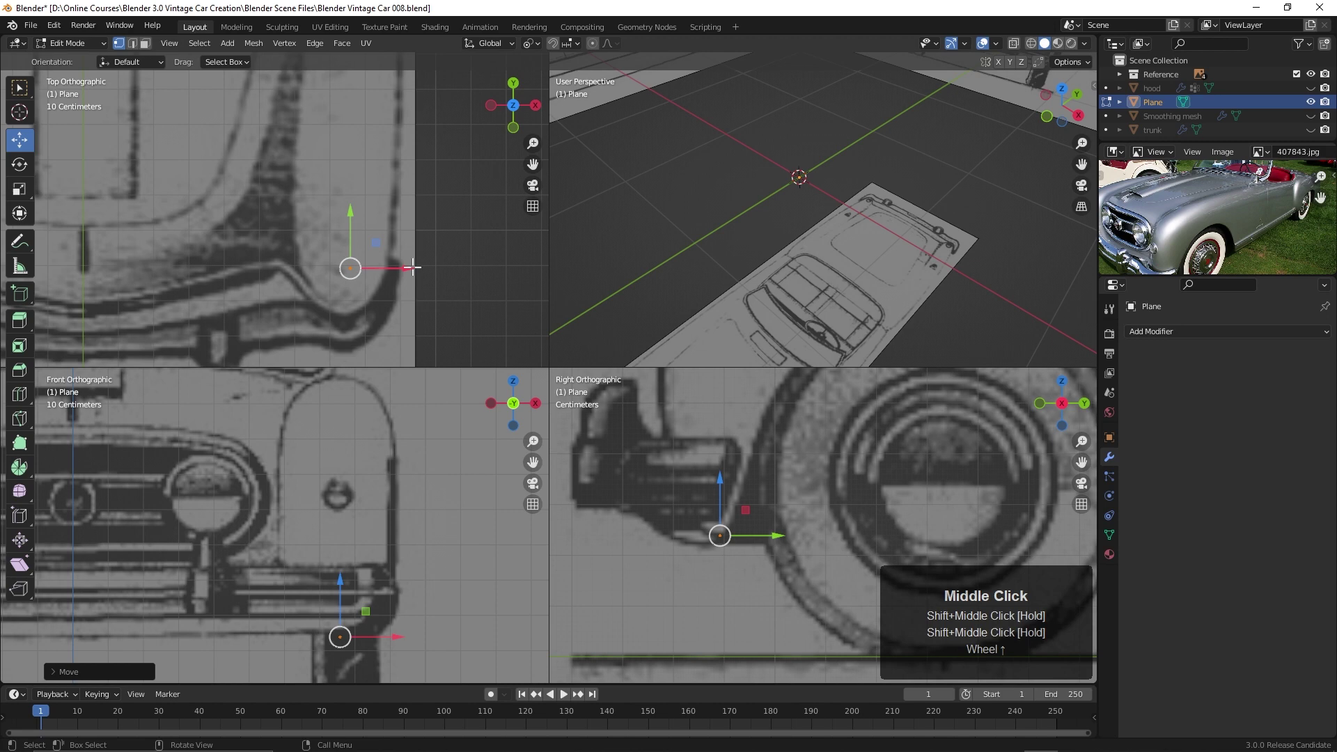
pyautogui.click(1183, 102)
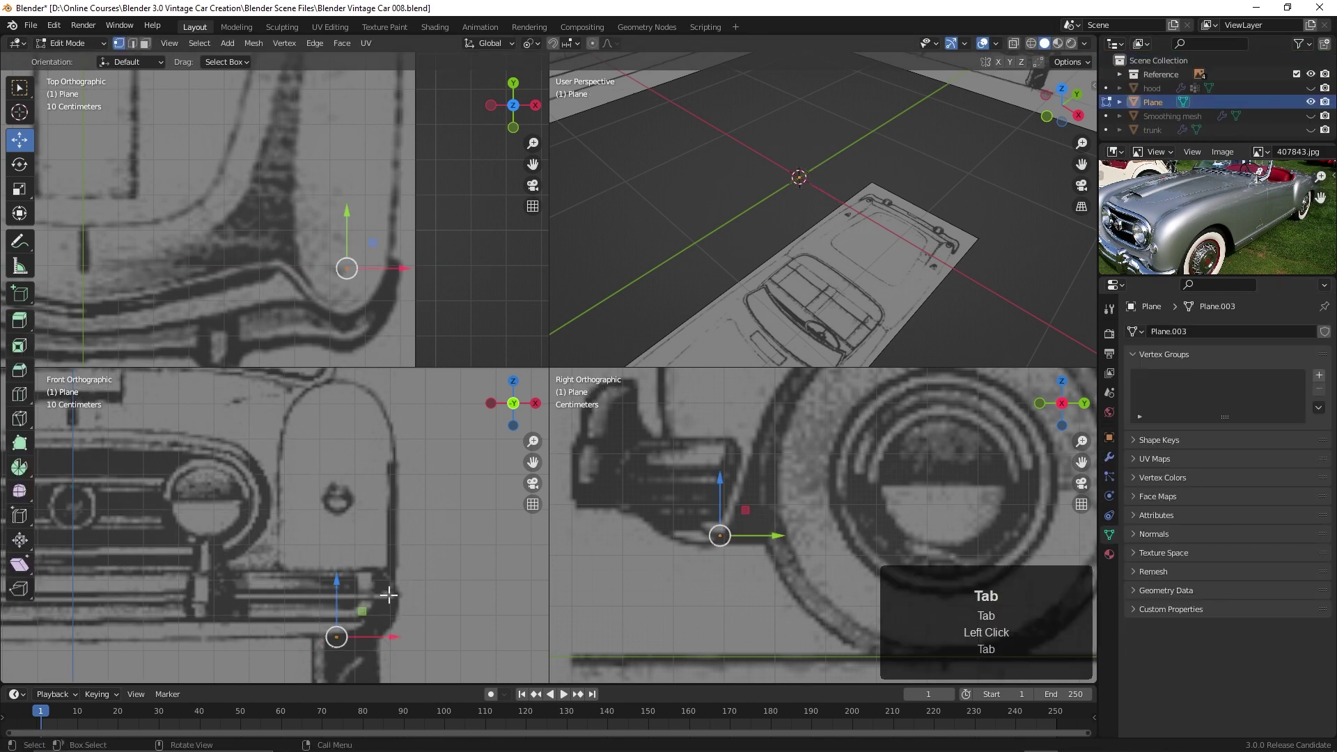
pyautogui.scroll(2, 822, 209)
pyautogui.keyDown('shift'); pyautogui.moveTo(822, 209); pyautogui.dragTo(766, 230, button='middle'); pyautogui.keyUp('shift')
pyautogui.keyDown('shift'); pyautogui.moveTo(382, 258); pyautogui.dragTo(375, 233, button='middle'); pyautogui.keyUp('shift')
pyautogui.scroll(2, 698, 586)
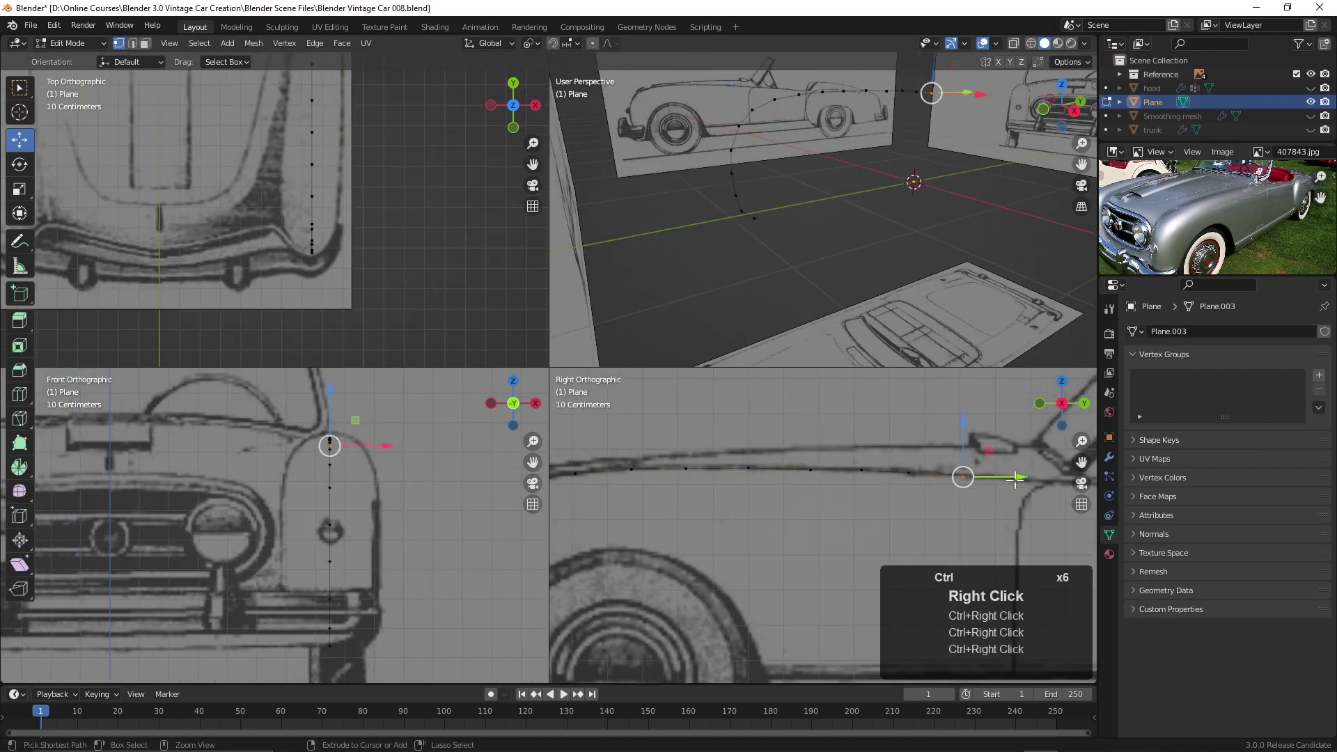
pyautogui.moveTo(1015, 479); pyautogui.dragTo(1010, 480)
pyautogui.scroll(-2, 836, 487)
pyautogui.keyDown('shift'); pyautogui.moveTo(836, 487); pyautogui.dragTo(731, 460, button='middle'); pyautogui.keyUp('shift')
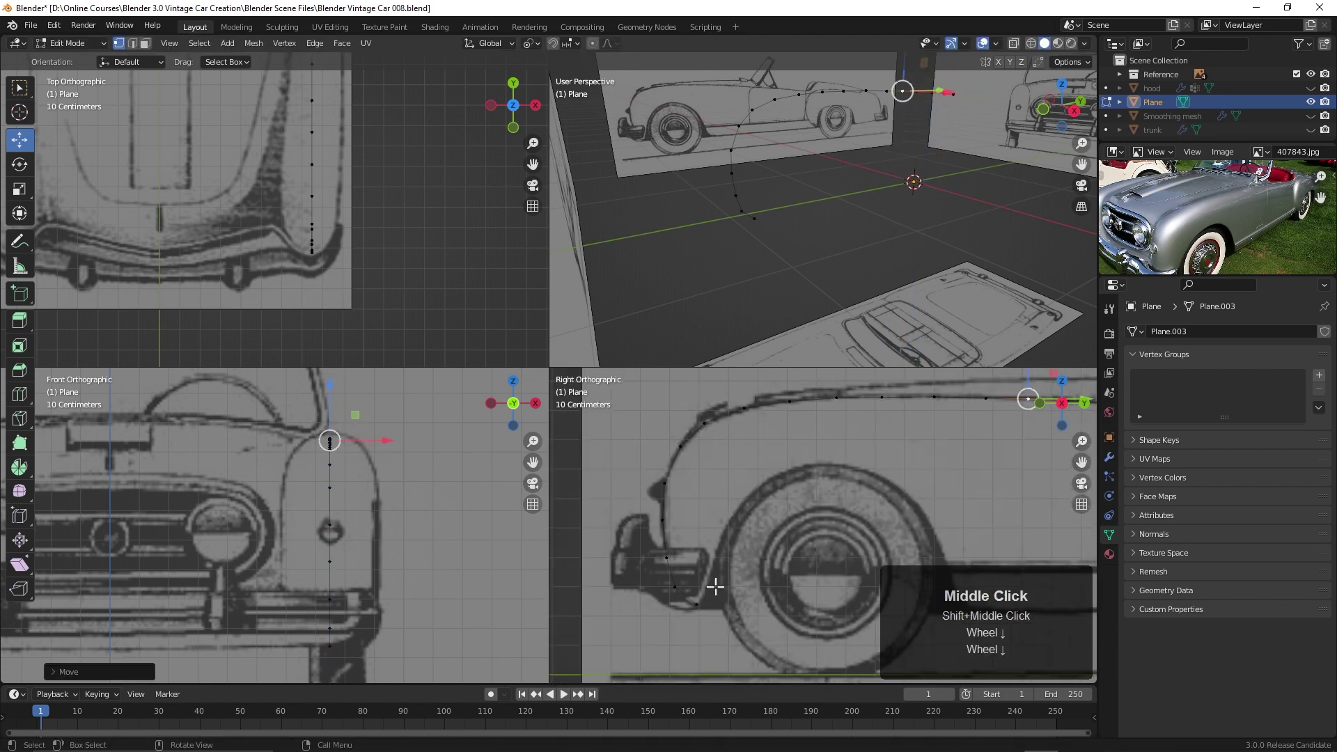
pyautogui.keyDown('shift'); pyautogui.moveTo(696, 515); pyautogui.dragTo(689, 524, button='middle'); pyautogui.keyUp('shift')
pyautogui.keyDown('shift'); pyautogui.moveTo(312, 662); pyautogui.dragTo(352, 642, button='middle'); pyautogui.keyUp('shift')
# Duplicate and extrude vertices to trace a chain along the fender outline.
pyautogui.hotkey('shift', 'd')
pyautogui.click(635, 612)
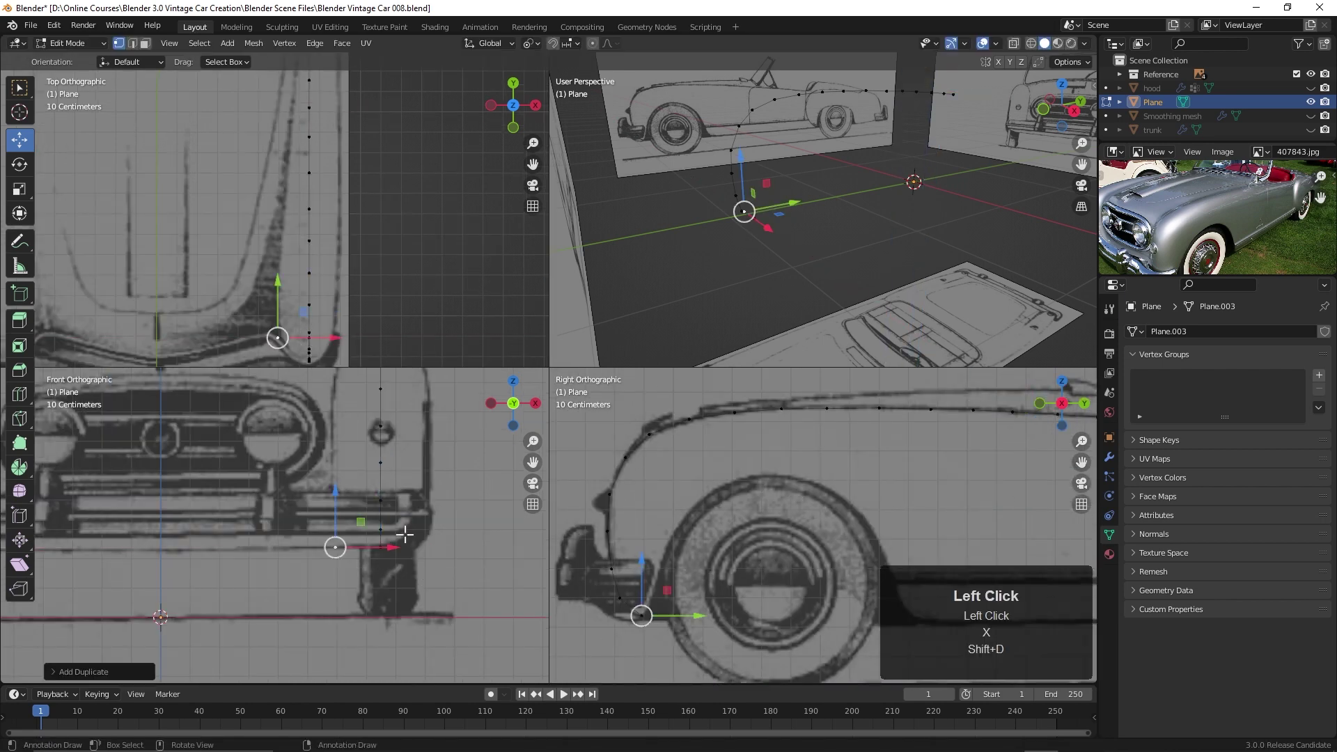
pyautogui.scroll(5, 700, 431)
pyautogui.keyDown('shift'); pyautogui.moveTo(700, 431); pyautogui.dragTo(766, 481, button='middle'); pyautogui.keyUp('shift')
pyautogui.click(762, 469)
pyautogui.scroll(-3, 762, 468)
pyautogui.keyDown('ctrl'); pyautogui.rightClick(902, 486); pyautogui.keyUp('ctrl')
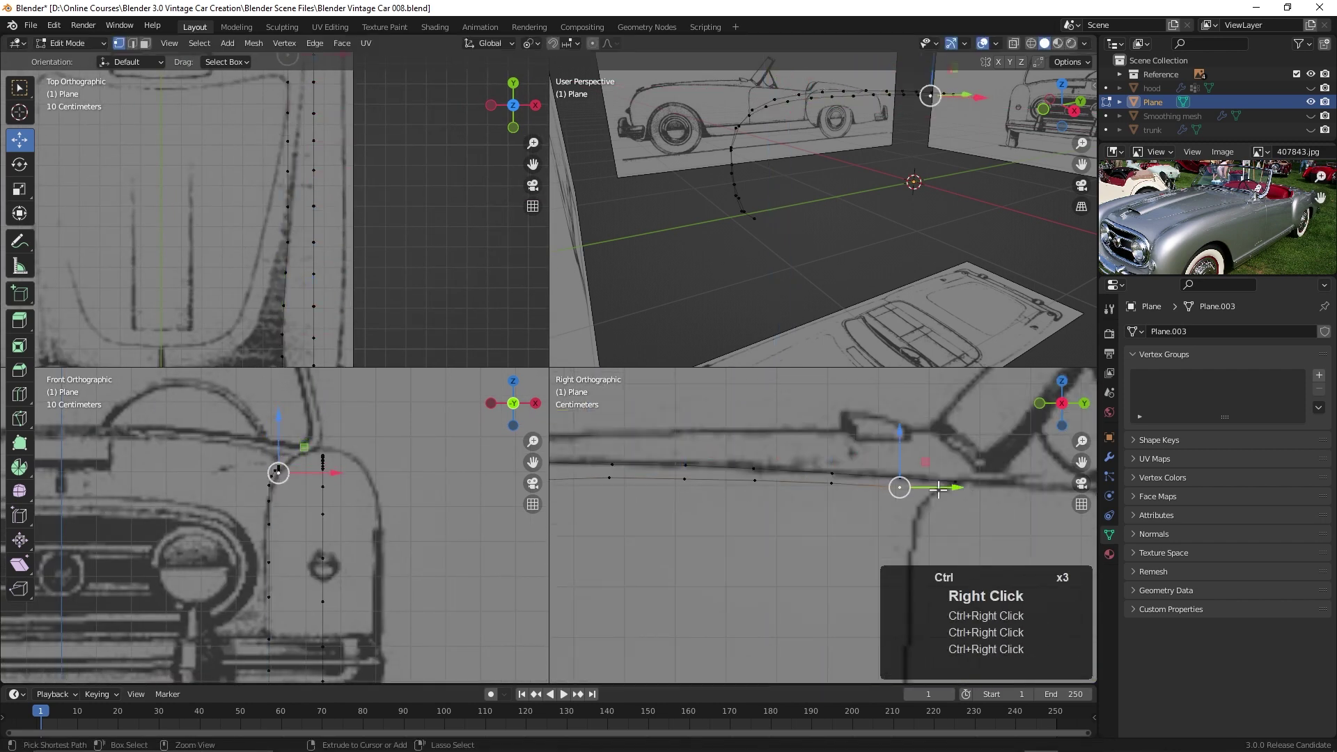
pyautogui.moveTo(822, 230); pyautogui.dragTo(766, 247, button='middle')
pyautogui.keyDown('shift'); pyautogui.moveTo(307, 209); pyautogui.dragTo(320, 223, button='middle'); pyautogui.keyUp('shift')
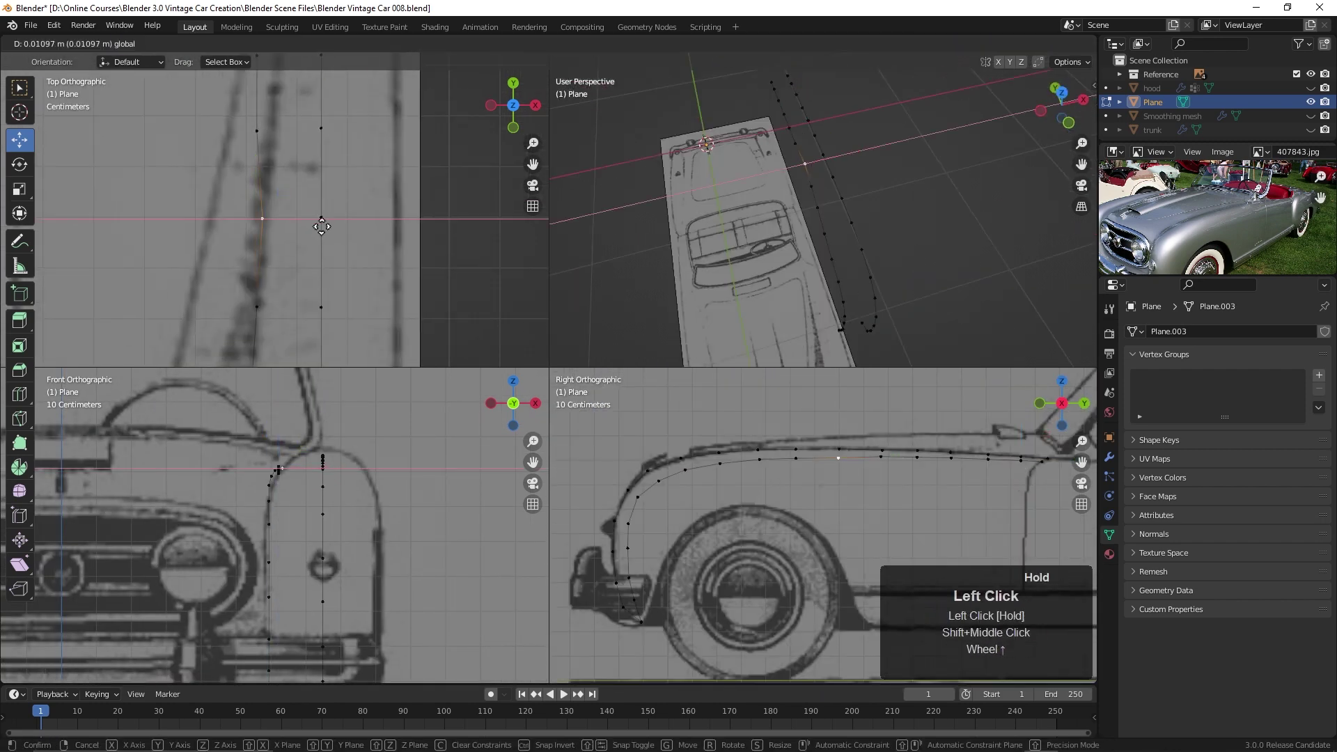
pyautogui.click(397, 469)
pyautogui.keyDown('shift'); pyautogui.moveTo(397, 469); pyautogui.dragTo(352, 532, button='middle'); pyautogui.keyUp('shift')
pyautogui.scroll(-3, 349, 223)
pyautogui.keyDown('ctrl'); pyautogui.rightClick(662, 573); pyautogui.keyUp('ctrl')
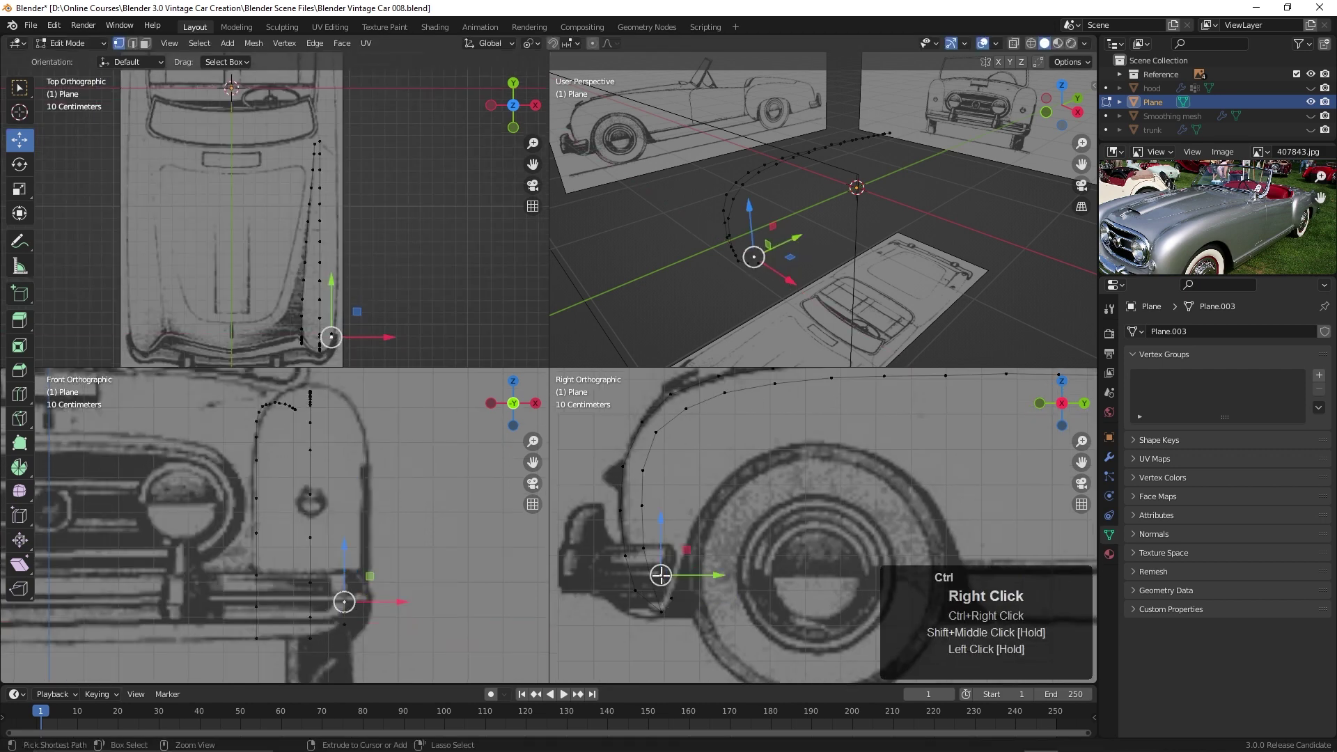
# Fill a face between the bumper vertices and return to a single perspective view.
pyautogui.keyDown('shift'); pyautogui.moveTo(662, 573); pyautogui.dragTo(831, 489, button='middle'); pyautogui.keyUp('shift')
pyautogui.click(725, 457)
pyautogui.keyDown('shift'); pyautogui.moveTo(348, 487); pyautogui.dragTo(289, 457, button='middle'); pyautogui.keyUp('shift')
pyautogui.scroll(3, 328, 514)
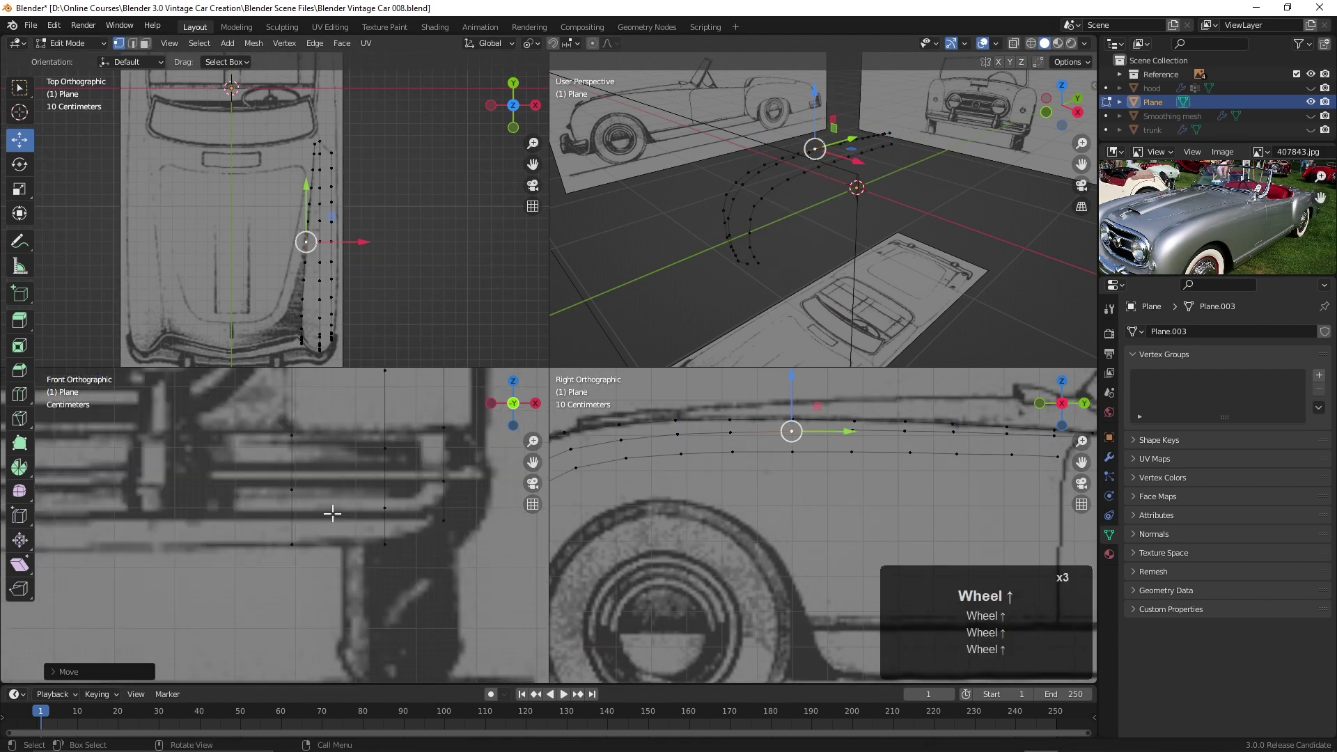
pyautogui.press('f')
pyautogui.click(367, 524)
pyautogui.keyDown('shift'); pyautogui.click(368, 525); pyautogui.keyUp('shift')
pyautogui.hotkey('ctrl', 'alt', 'q')
pyautogui.moveTo(415, 542); pyautogui.dragTo(716, 418, button='middle')
# Fill the next face along the strip and move fender vertices into place.
pyautogui.press('f')
pyautogui.press('f')
pyautogui.press('f')
pyautogui.press('f')
pyautogui.press('f')
pyautogui.press('f')
pyautogui.press('f')
pyautogui.press('f')
pyautogui.press('f')
pyautogui.press('f')
pyautogui.press('f')
pyautogui.press('f')
pyautogui.press('f')
pyautogui.press('f')
pyautogui.press('f')
pyautogui.scroll(-2, 716, 419)
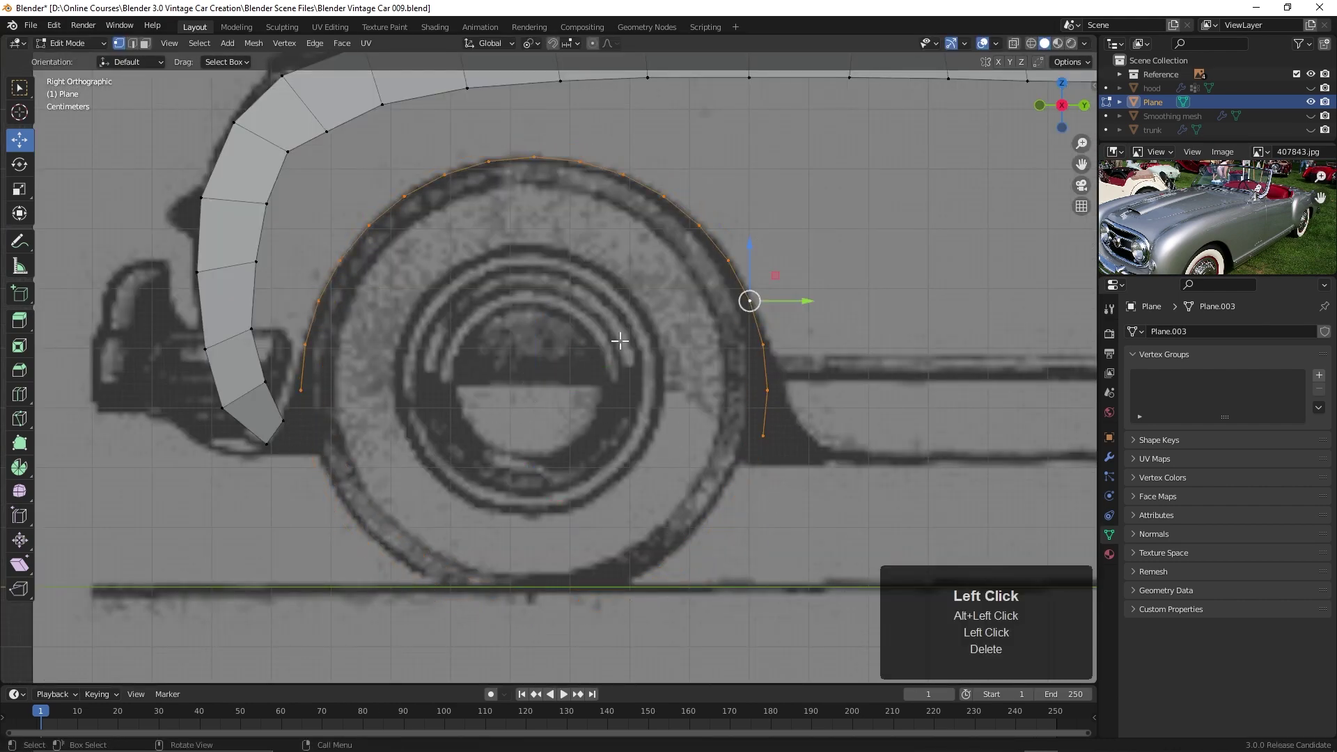
pyautogui.keyDown('shift'); pyautogui.moveTo(620, 340); pyautogui.dragTo(660, 385, button='middle'); pyautogui.keyUp('shift')
pyautogui.click(367, 177)
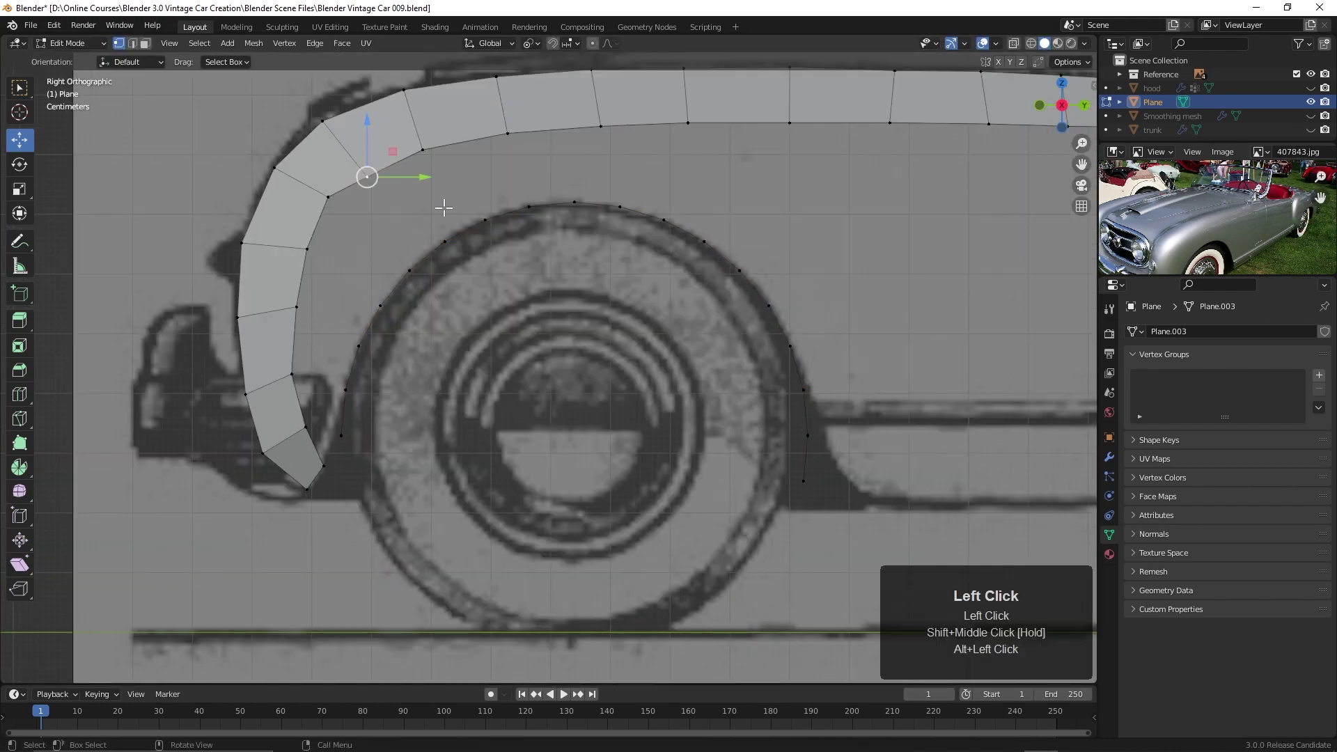
pyautogui.click(349, 403)
pyautogui.moveTo(349, 402); pyautogui.dragTo(791, 387, button='middle')
pyautogui.scroll(-2, 791, 388)
pyautogui.click(716, 416)
pyautogui.keyDown('shift'); pyautogui.click(717, 415); pyautogui.keyUp('shift')
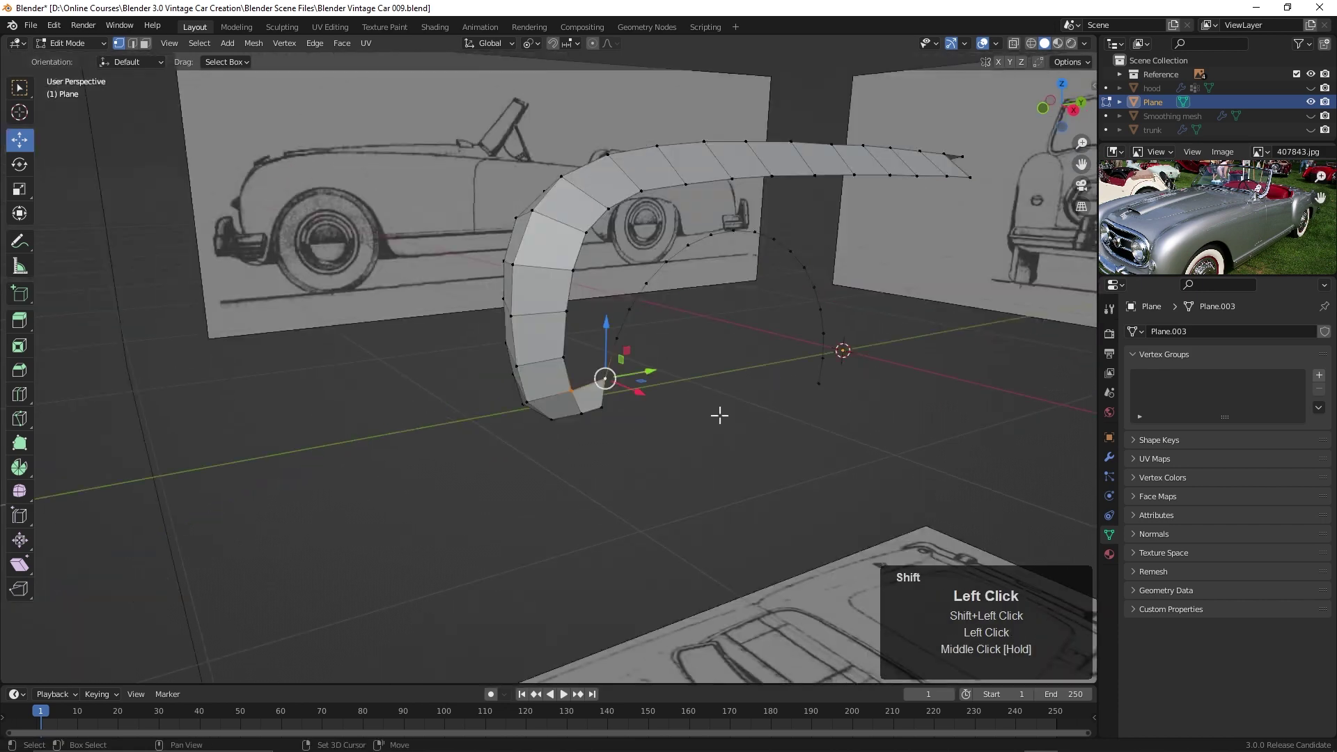
pyautogui.moveTo(717, 415); pyautogui.dragTo(604, 295, button='middle')
pyautogui.click(543, 314)
# Fill more faces along the fender arc and push the fender edge outward along X.
pyautogui.hotkey('ctrl', 'z')
pyautogui.rightClick(546, 269)
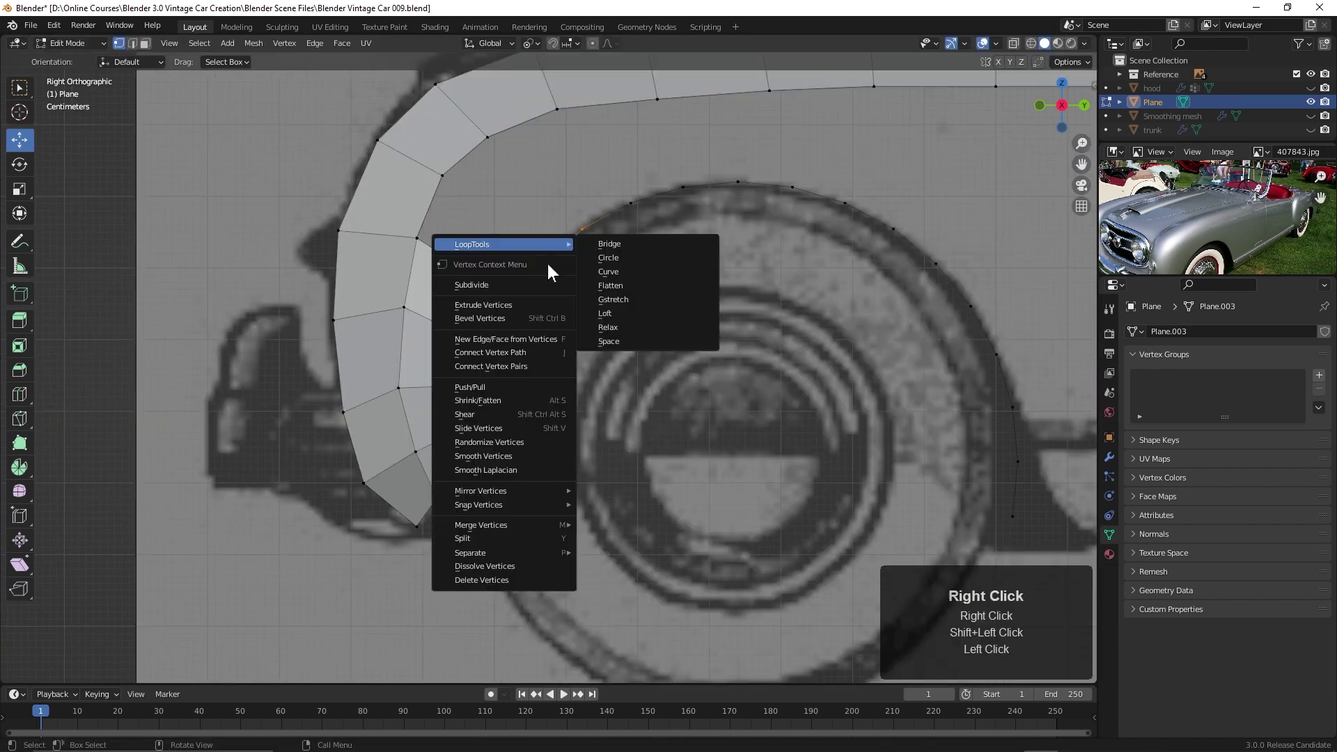
pyautogui.hotkey('ctrl', 'z')
pyautogui.click(553, 266)
pyautogui.hotkey('ctrl', 'r')
pyautogui.click(692, 225)
pyautogui.scroll(-2, 612, 334)
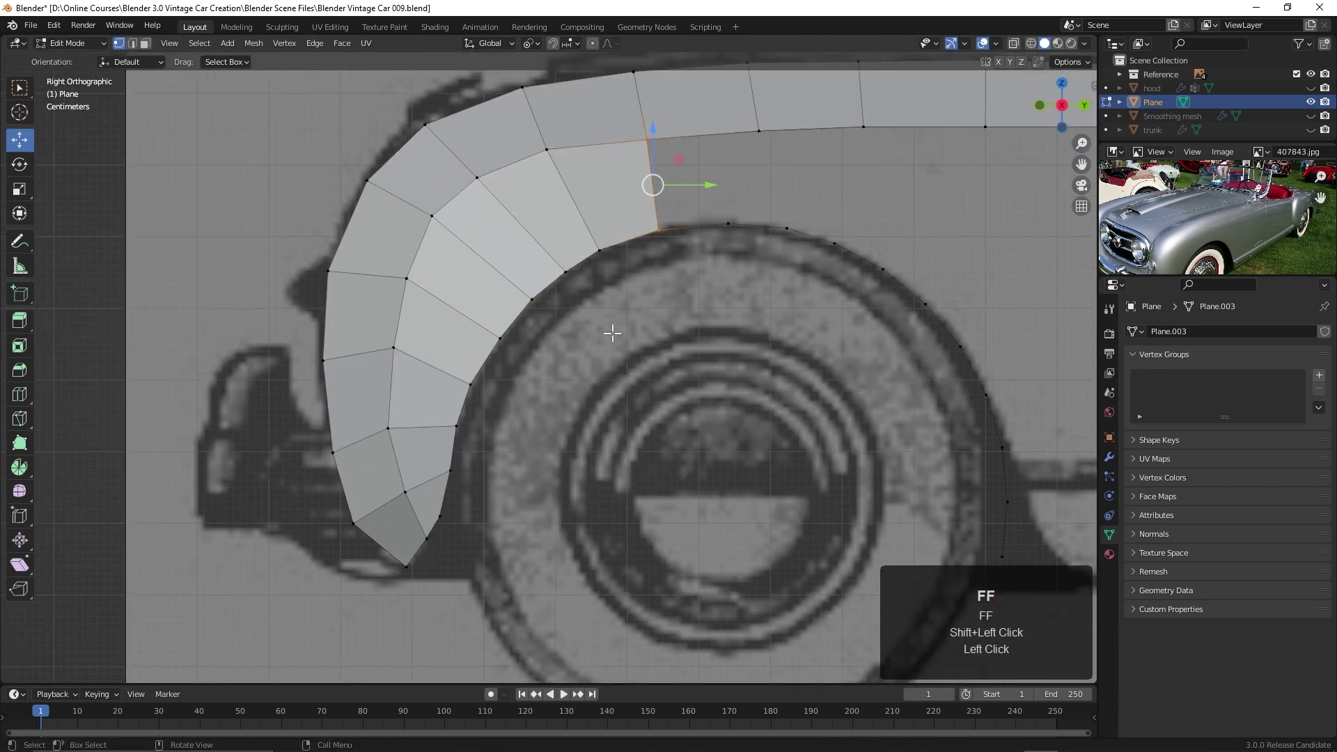
pyautogui.keyDown('shift'); pyautogui.moveTo(613, 334); pyautogui.dragTo(626, 382, button='middle'); pyautogui.keyUp('shift')
pyautogui.click(618, 320)
pyautogui.press('g')
pyautogui.moveTo(619, 320); pyautogui.dragTo(815, 371, button='middle')
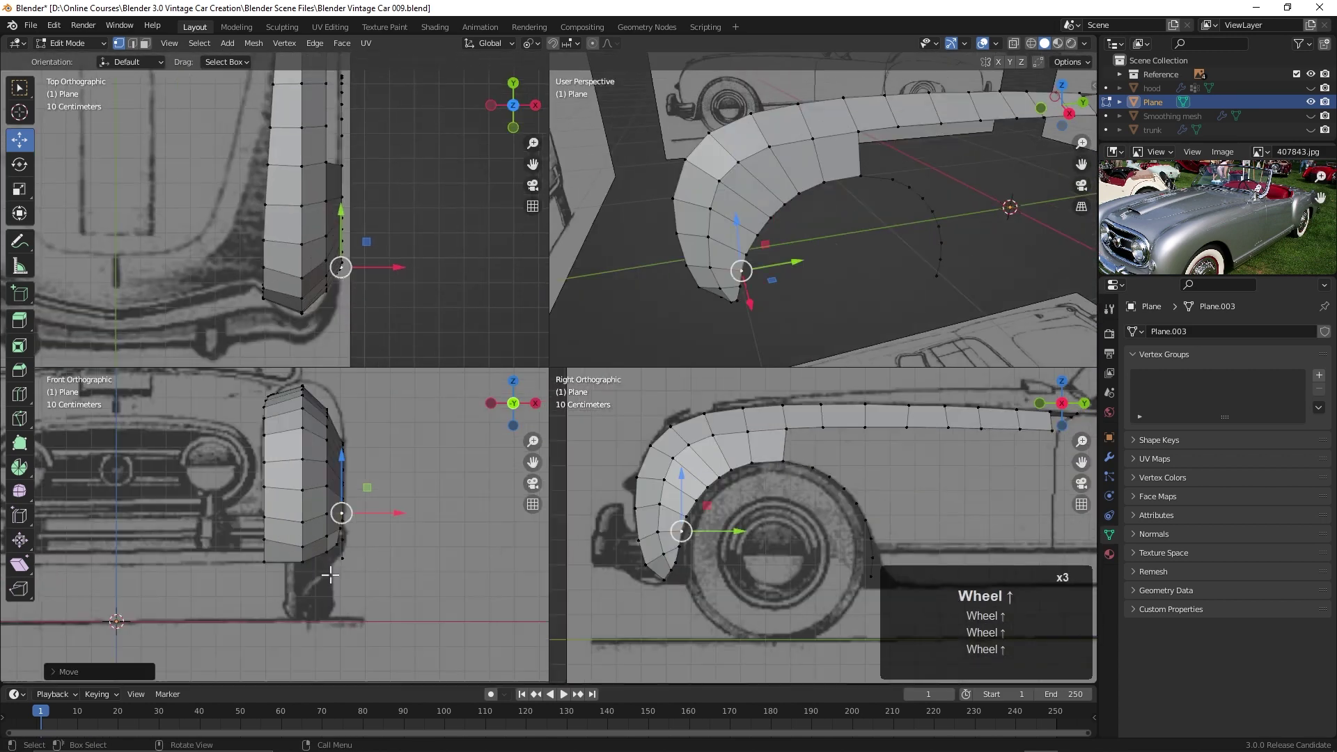
# Inspect the curved fender shell from a maximized top view and in perspective.
pyautogui.scroll(2, 367, 384)
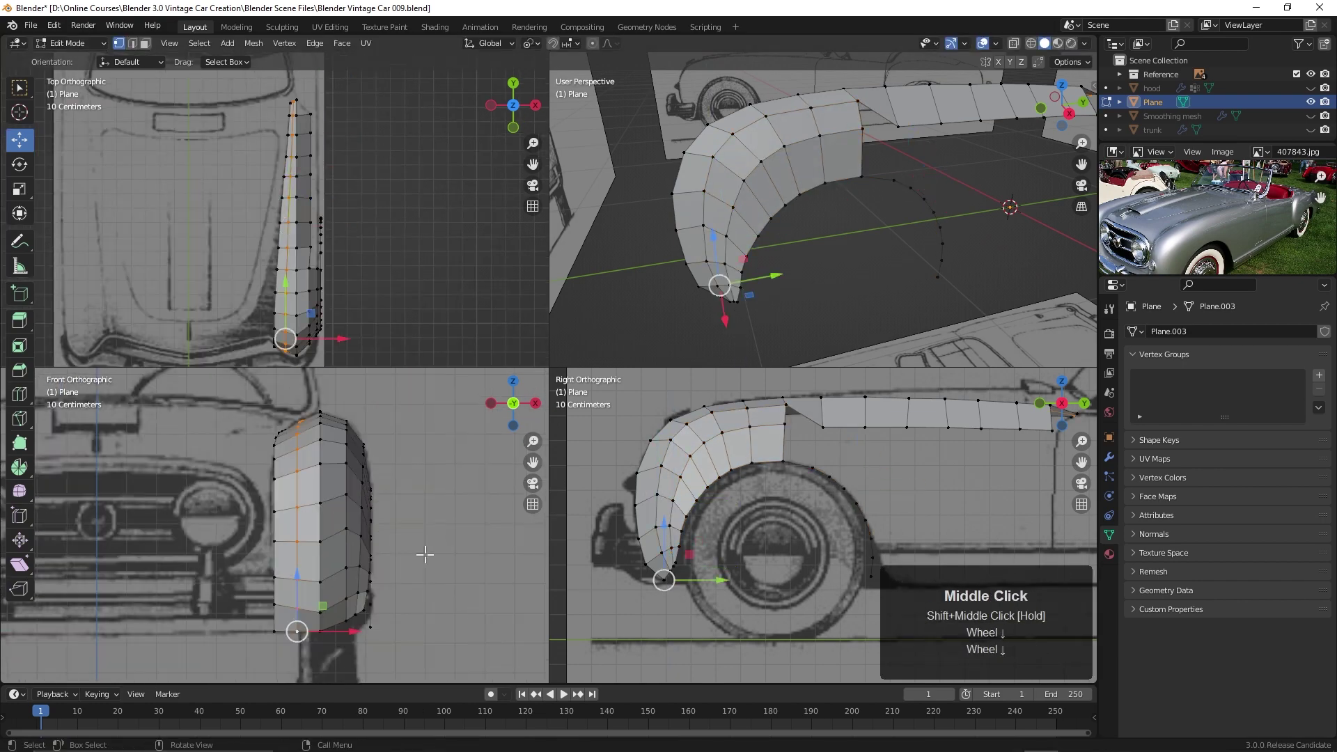
pyautogui.scroll(2, 370, 251)
pyautogui.hotkey('ctrl', 'space')
pyautogui.keyDown('shift'); pyautogui.moveTo(766, 334); pyautogui.dragTo(628, 409, button='middle'); pyautogui.keyUp('shift')
pyautogui.scroll(-4, 628, 408)
pyautogui.keyDown('shift'); pyautogui.moveTo(698, 326); pyautogui.dragTo(613, 390, button='middle'); pyautogui.keyUp('shift')
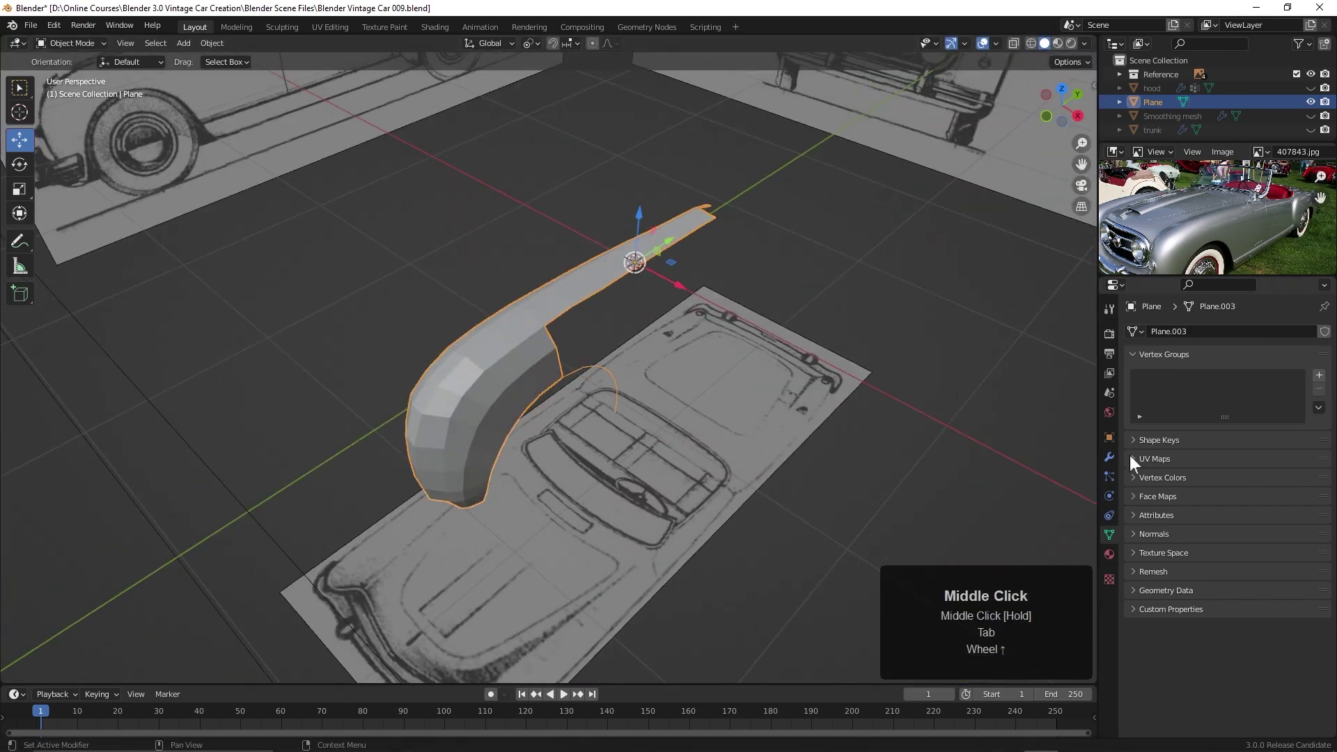
# Add a Subdivision Surface modifier to the fender and slide a vertex along its edge.
pyautogui.click(1110, 457)
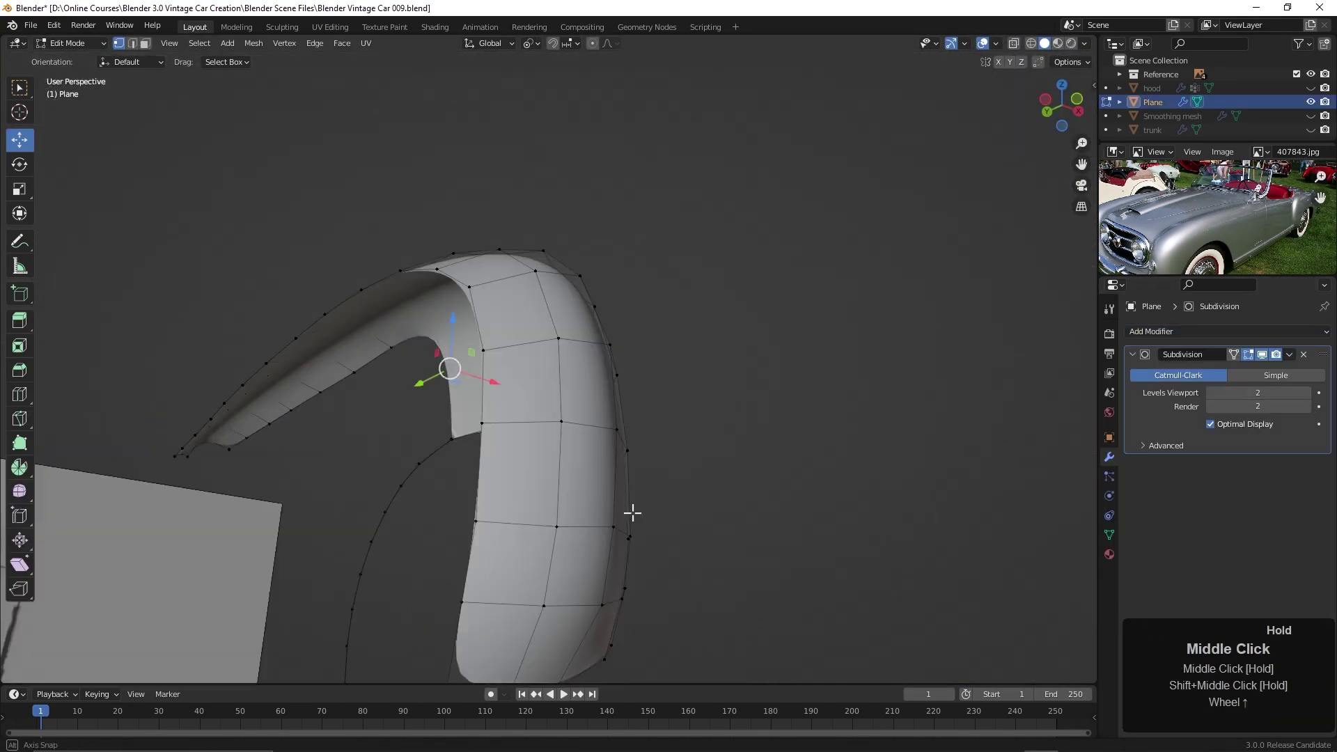
pyautogui.press('g')
pyautogui.press('g')
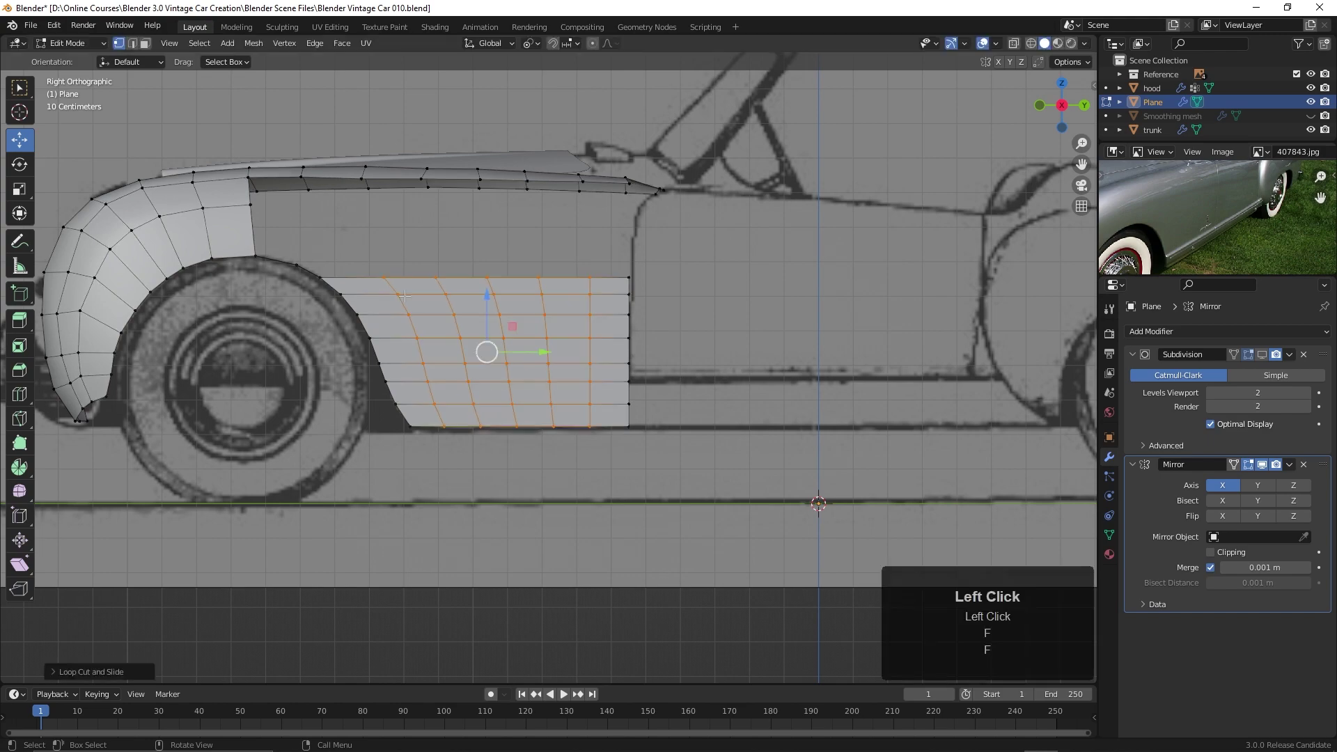
# Extrude the panel's hood-end edge up to the hood, creating a connecting face.
pyautogui.scroll(3, 943, 483)
pyautogui.keyDown('shift'); pyautogui.moveTo(944, 484); pyautogui.dragTo(620, 294, button='middle'); pyautogui.keyUp('shift')
pyautogui.keyDown('alt'); pyautogui.click(620, 294); pyautogui.keyUp('alt')
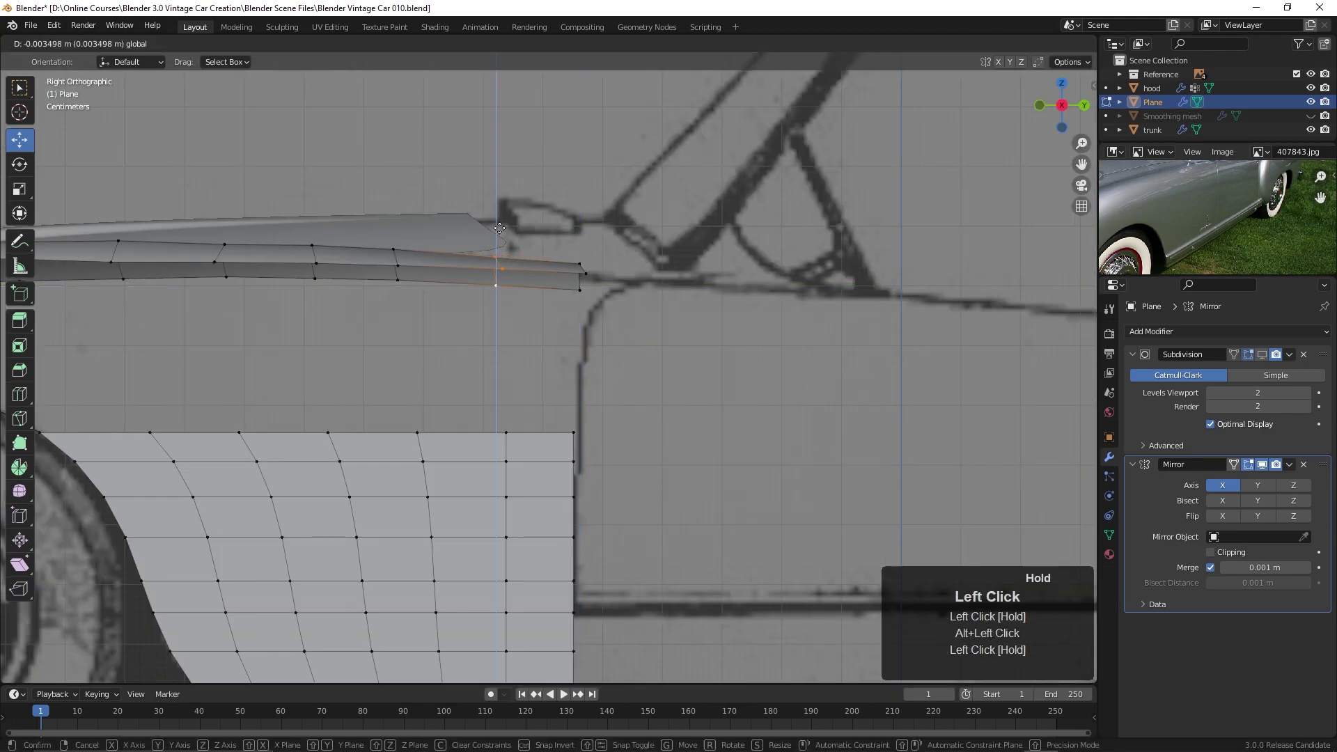
pyautogui.click(500, 229)
pyautogui.moveTo(500, 229); pyautogui.dragTo(529, 293, button='middle')
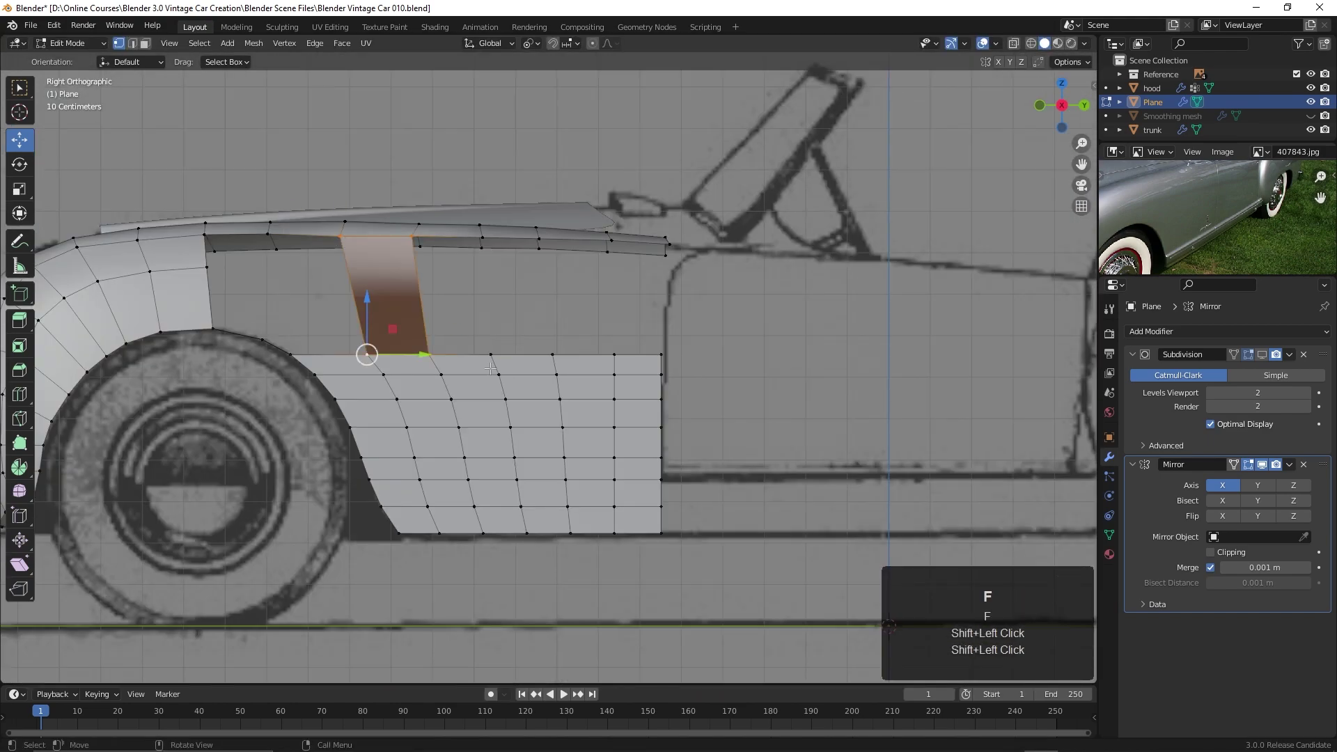
pyautogui.moveTo(543, 367); pyautogui.dragTo(627, 348, button='middle')
# Turn on the Face Orientation overlay and recalculate the panel normals to point outward.
pyautogui.click(998, 43)
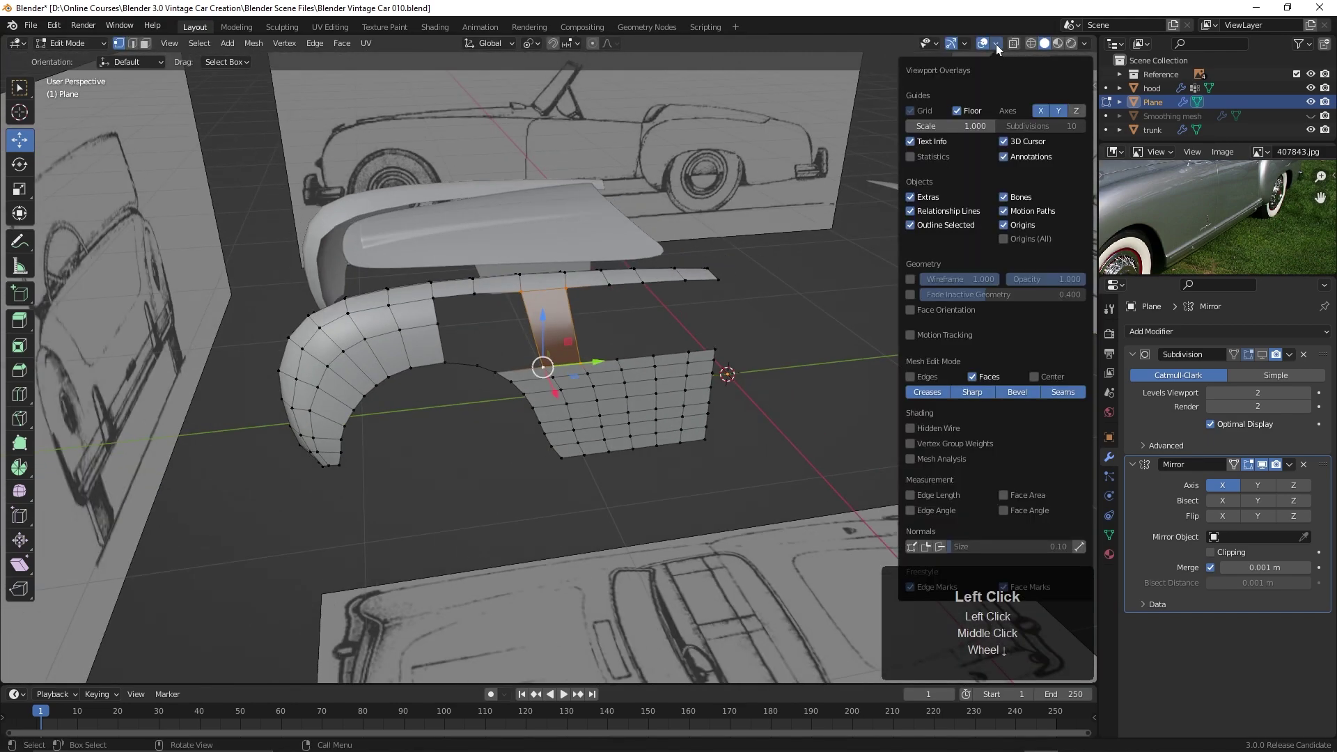
pyautogui.click(911, 310)
pyautogui.moveTo(529, 453); pyautogui.dragTo(555, 398, button='middle')
pyautogui.scroll(-3, 497, 465)
pyautogui.hotkey('shift', 'n')
# Cut a horizontal edge loop across the side panel with Ctrl+R and slide it into position.
pyautogui.press('KP_3')
pyautogui.scroll(2, 558, 254)
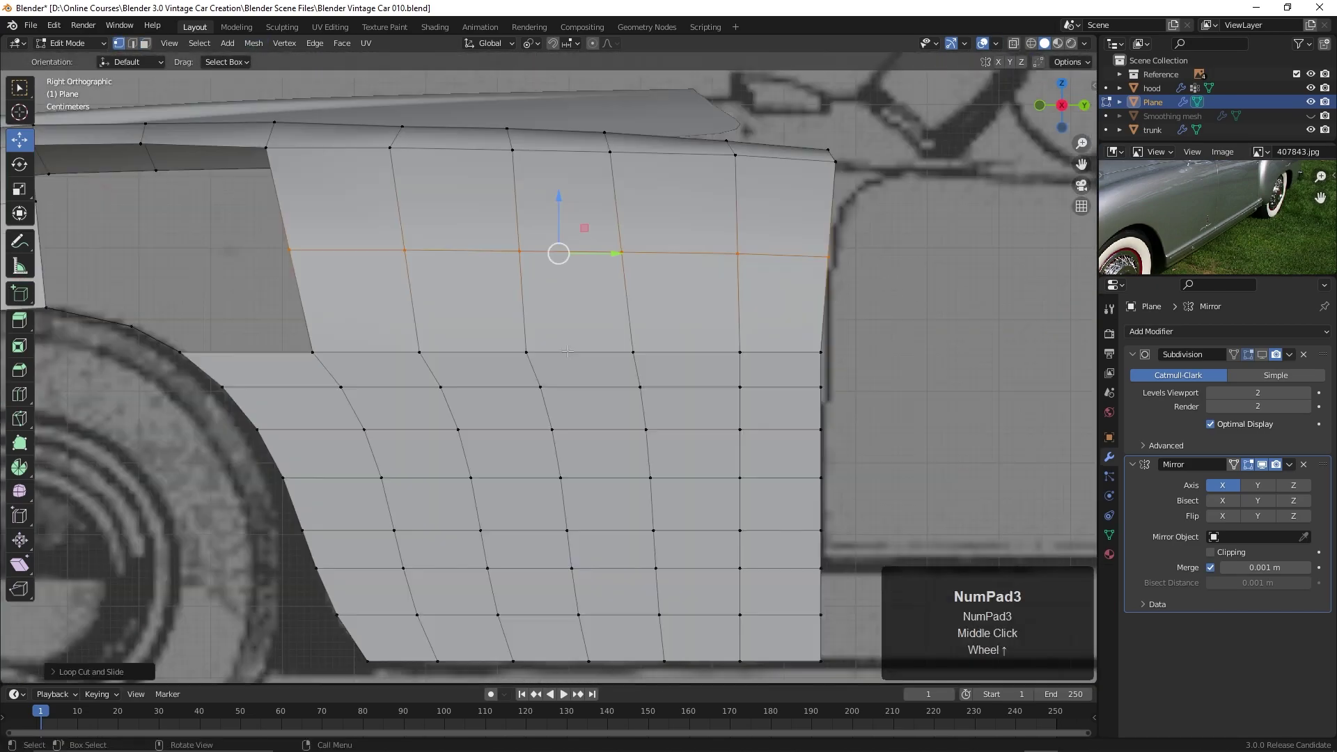
pyautogui.moveTo(668, 301); pyautogui.dragTo(627, 334, button='middle')
pyautogui.hotkey('ctrl', 'r')
pyautogui.click(627, 334)
pyautogui.moveTo(626, 334); pyautogui.dragTo(655, 337)
# In right side view, select two vertices on the panel edge.
pyautogui.press('KP_3')
pyautogui.scroll(3, 655, 337)
pyautogui.keyDown('shift'); pyautogui.moveTo(654, 338); pyautogui.dragTo(465, 412, button='middle'); pyautogui.keyUp('shift')
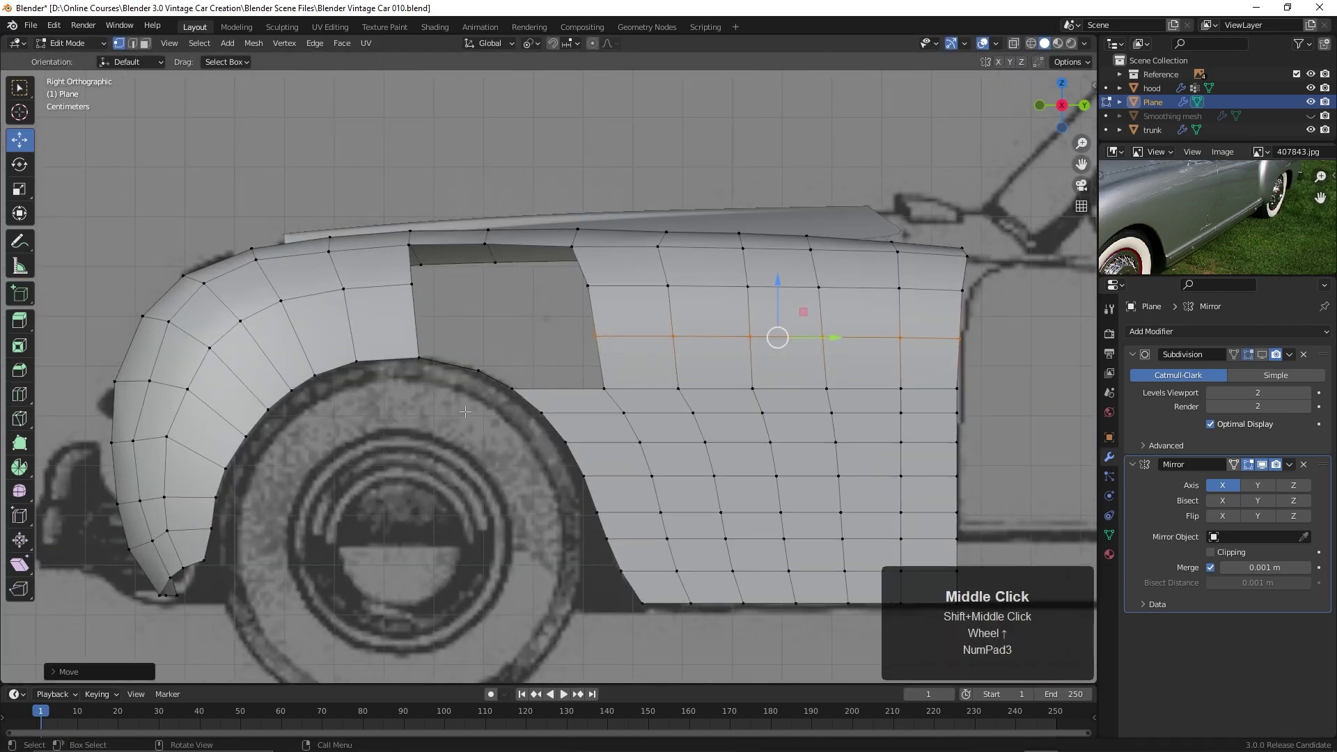
pyautogui.moveTo(482, 306); pyautogui.dragTo(689, 387, button='middle')
pyautogui.click(557, 279)
pyautogui.click(630, 333)
# Undo the vertex edit, edge-slide the vertical edge loop, and select a horizontal path across the fender.
pyautogui.scroll(-2, 689, 386)
pyautogui.scroll(3, 544, 292)
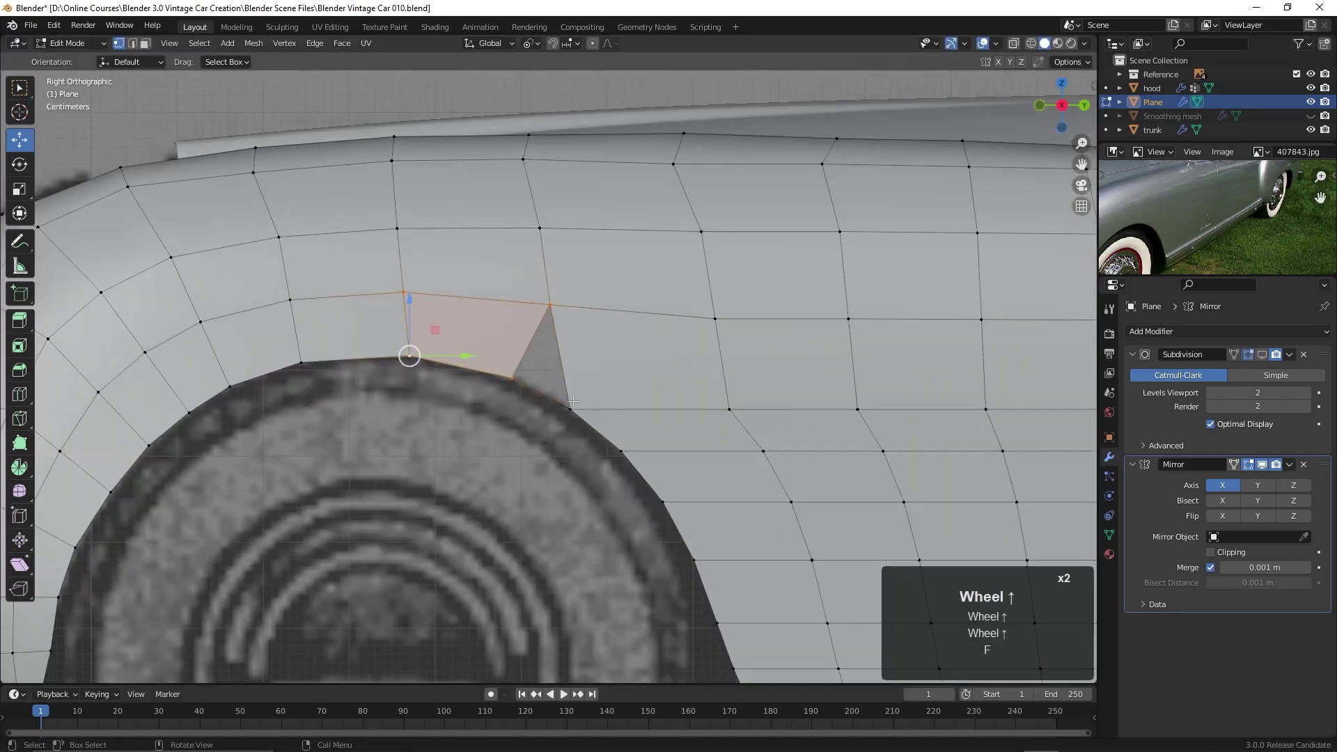
pyautogui.hotkey('ctrl', 'z')
pyautogui.hotkey('ctrl', 'z')
pyautogui.hotkey('ctrl', 'z')
pyautogui.hotkey('ctrl', 'z')
pyautogui.hotkey('ctrl', 'z')
pyautogui.hotkey('ctrl', 'z')
pyautogui.hotkey('ctrl', 'z')
pyautogui.moveTo(604, 351); pyautogui.dragTo(557, 279, button='middle')
pyautogui.keyDown('alt'); pyautogui.click(547, 265); pyautogui.keyUp('alt')
pyautogui.press('g')
pyautogui.press('g')
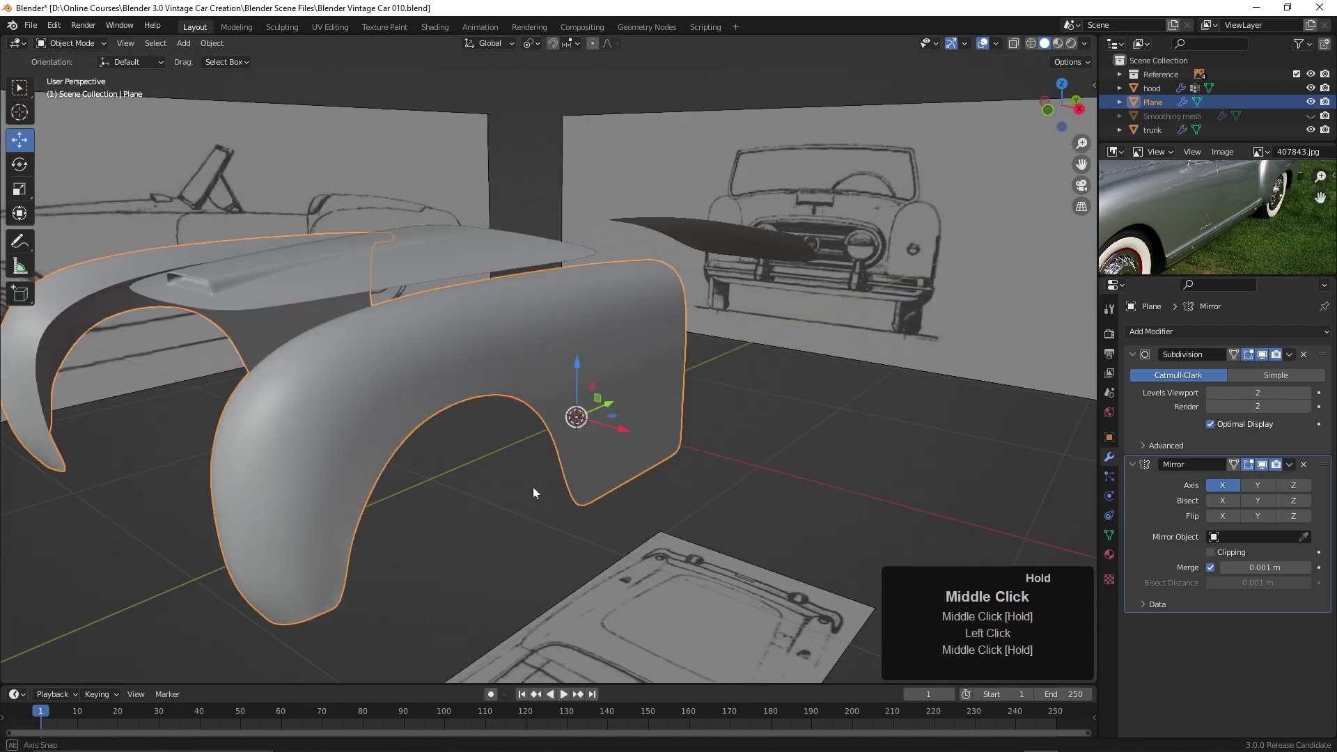
pyautogui.keyDown('ctrl'); pyautogui.click(867, 387); pyautogui.keyUp('ctrl')
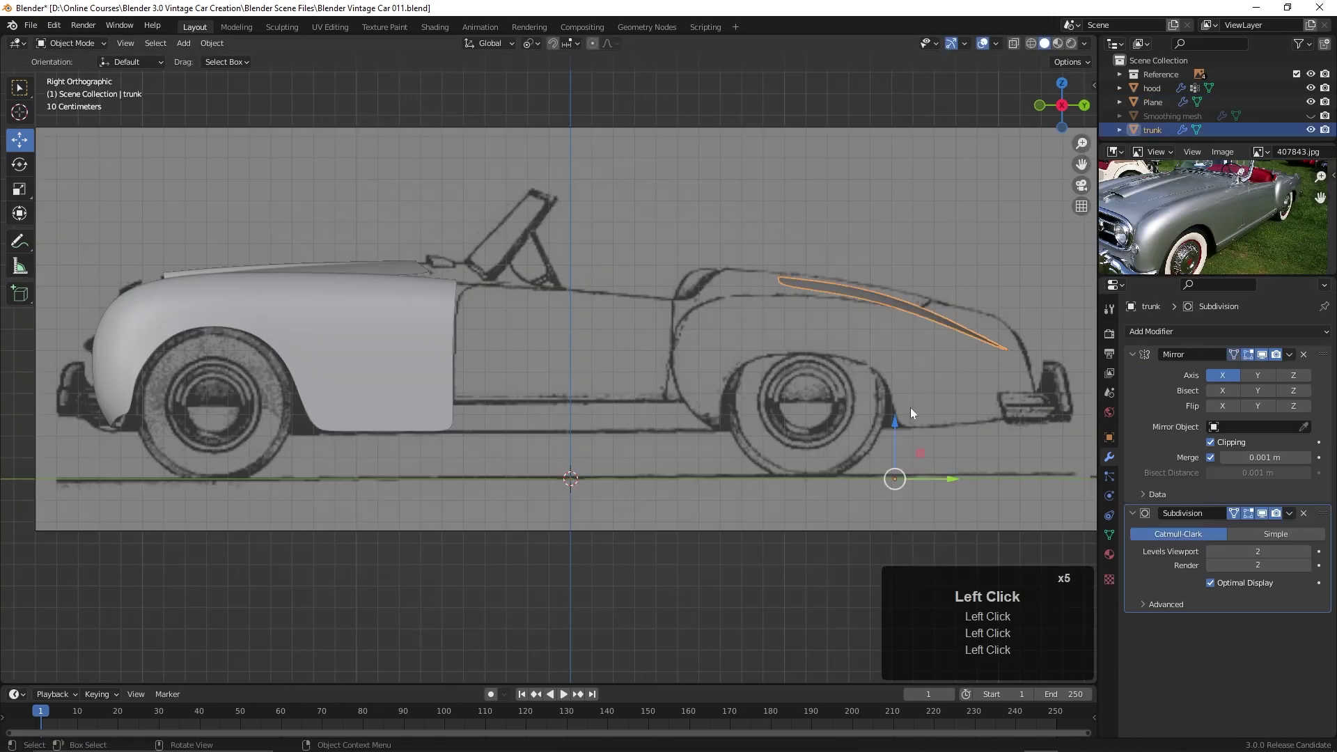
# Deselect the trunk vertices and switch editing to the body panel.
pyautogui.scroll(3, 910, 407)
pyautogui.click(722, 452)
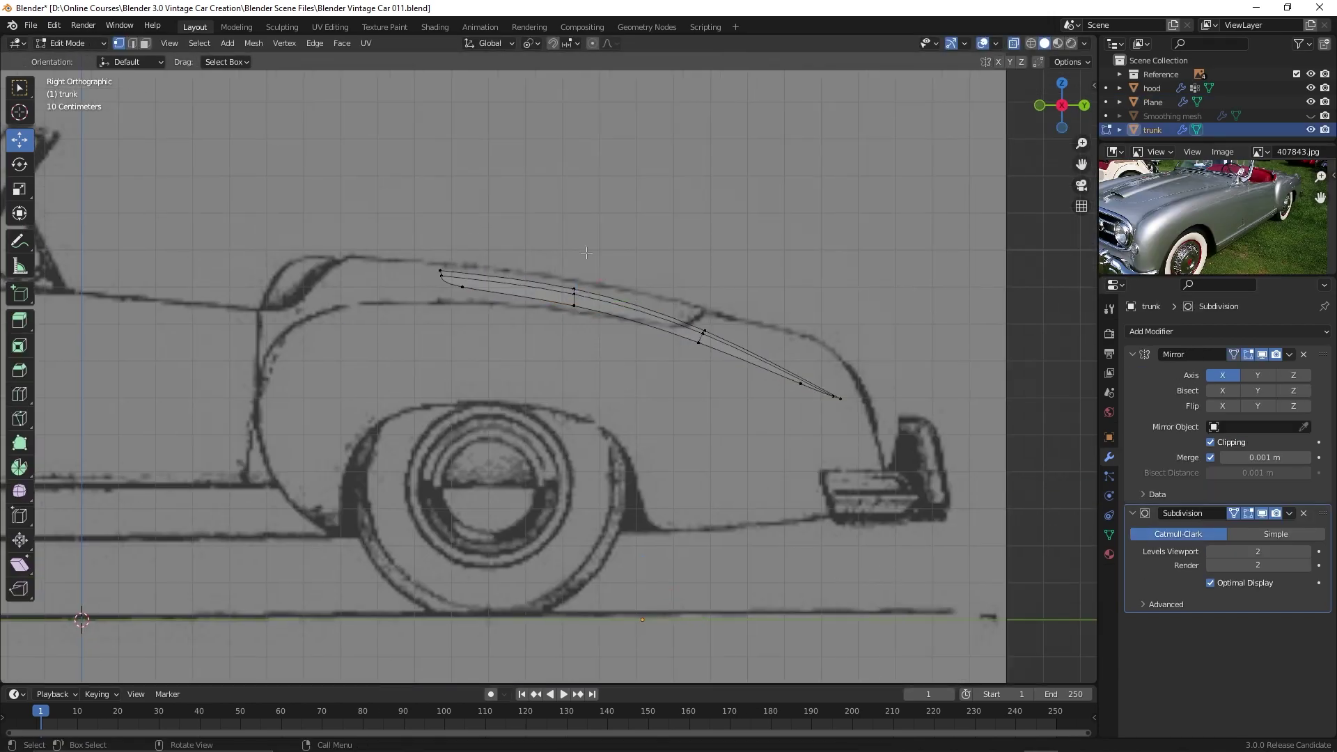
pyautogui.click(830, 391)
pyautogui.scroll(-4, 695, 418)
pyautogui.scroll(2, 543, 308)
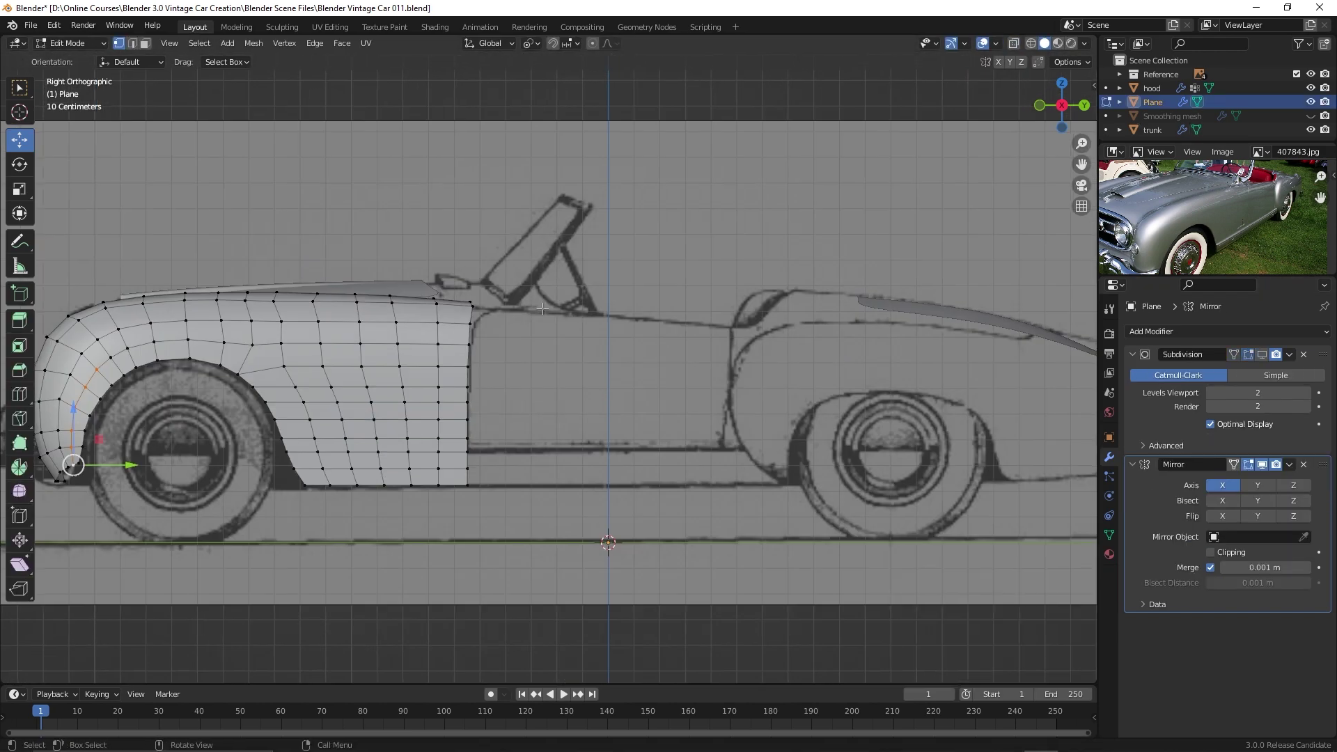
# Extrude the panel's rear edge column back along Y and scale it vertically.
pyautogui.press('e')
pyautogui.press('y')
pyautogui.click(764, 517)
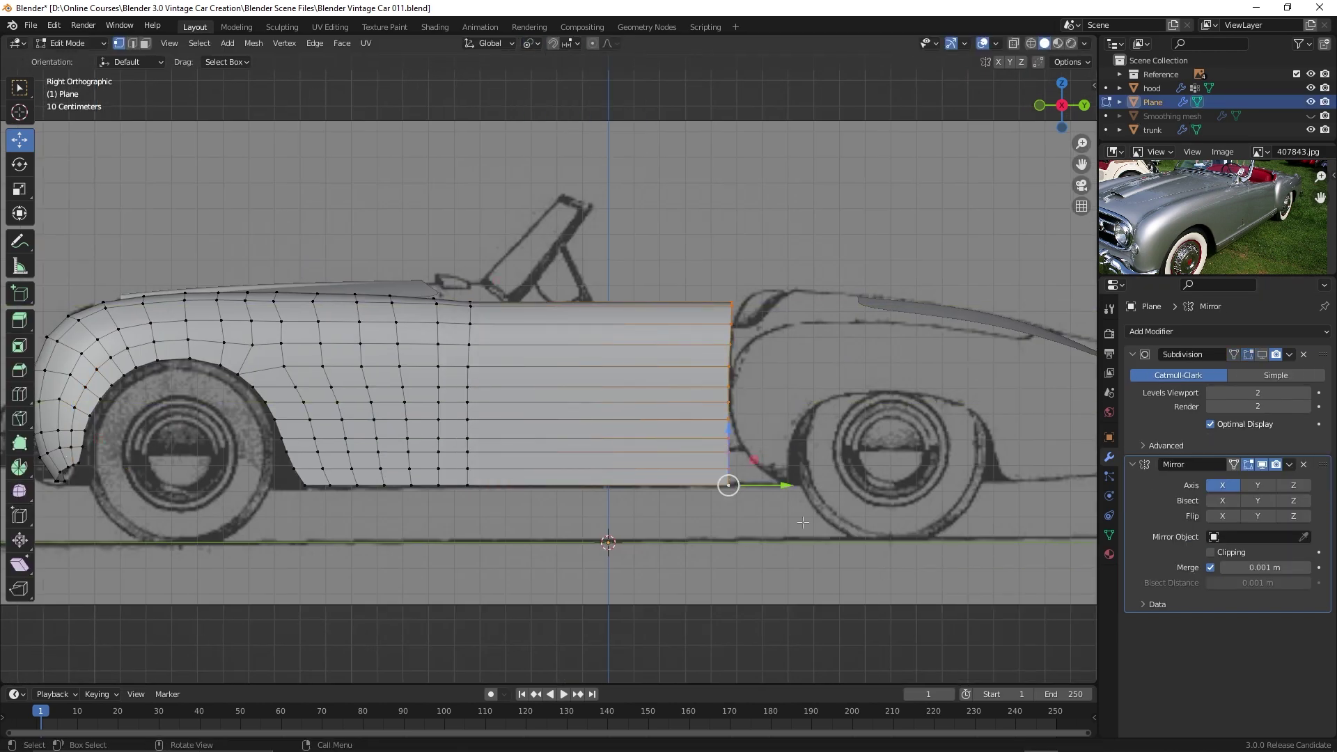
pyautogui.press('s')
pyautogui.press('z')
pyautogui.click(766, 494)
pyautogui.keyDown('shift'); pyautogui.moveTo(766, 495); pyautogui.dragTo(537, 275, button='middle'); pyautogui.keyUp('shift')
# Box-select the panel's top vertices to align them with the body line, checking in side view.
pyautogui.hotkey('ctrl', 'z')
pyautogui.hotkey('ctrl', 'z')
pyautogui.moveTo(537, 276); pyautogui.dragTo(697, 339)
pyautogui.scroll(-3, 739, 424)
pyautogui.keyDown('alt'); pyautogui.moveTo(669, 463); pyautogui.dragTo(780, 398, button='middle'); pyautogui.keyUp('alt')
pyautogui.scroll(3, 675, 395)
pyautogui.press('KP_3')
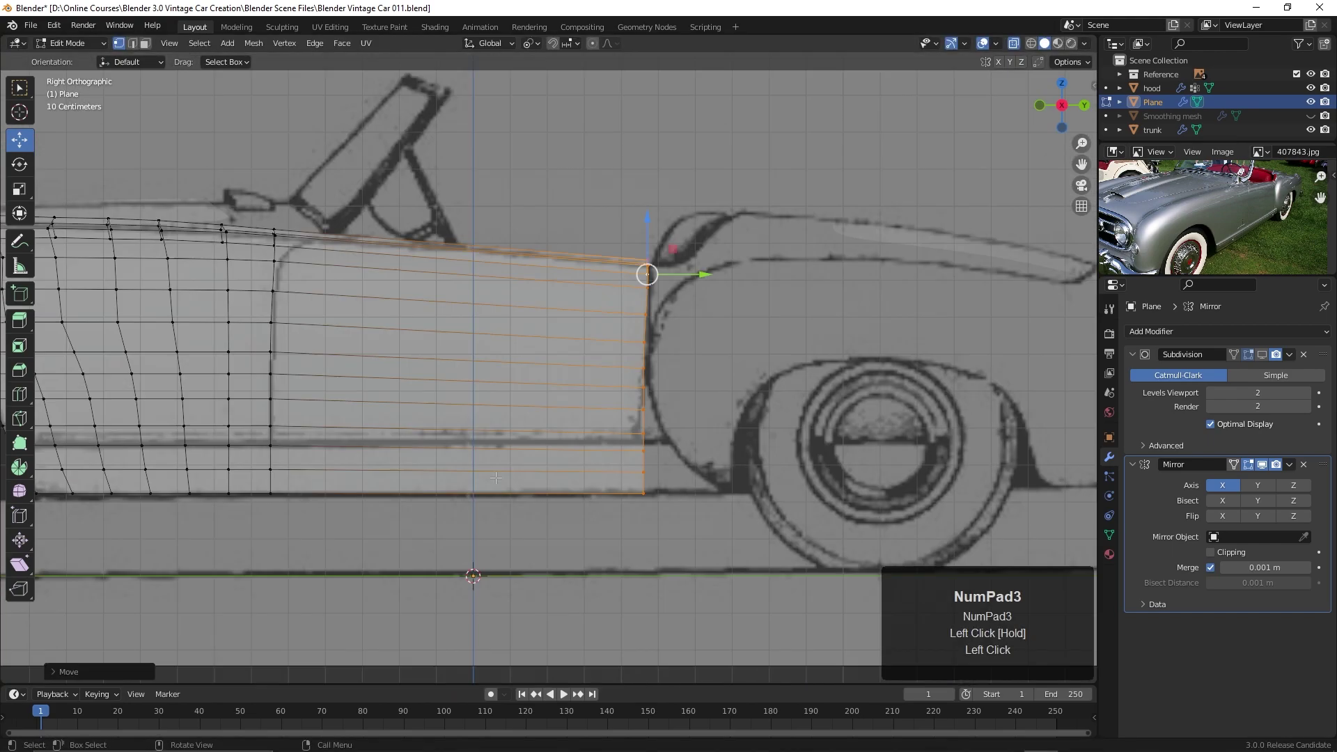
pyautogui.scroll(-4, 611, 270)
pyautogui.moveTo(611, 270); pyautogui.dragTo(659, 369, button='middle')
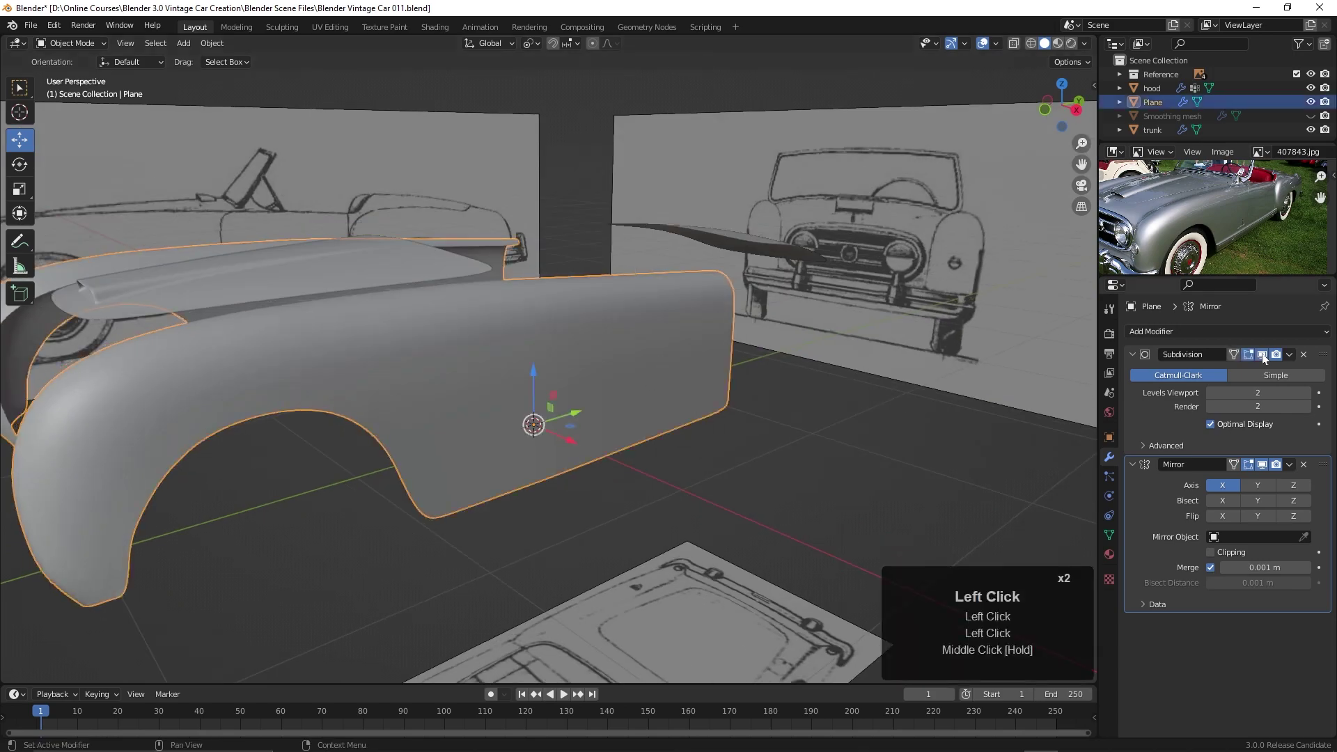
# Drag the Fender's Mirror modifier above Subdivision so both fenders appear smooth.
pyautogui.moveTo(488, 452); pyautogui.dragTo(489, 489, button='middle')
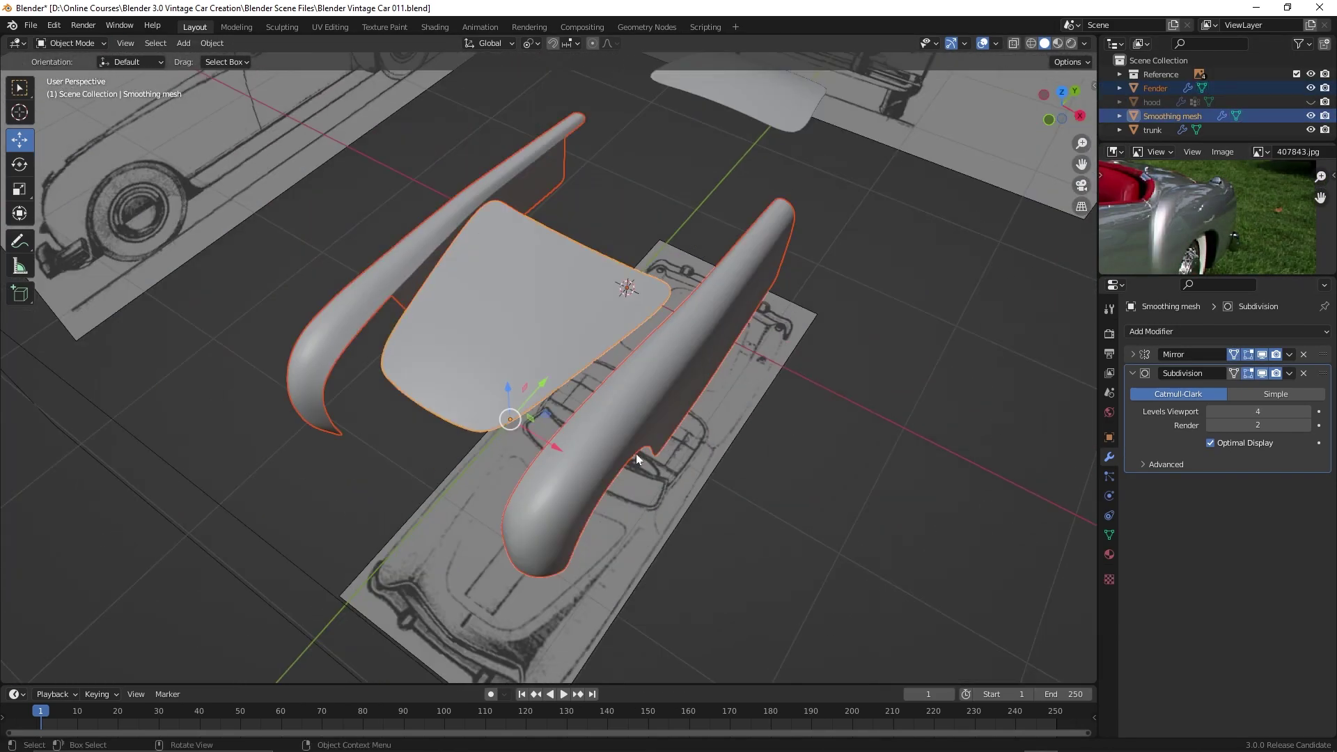
pyautogui.click(1210, 356)
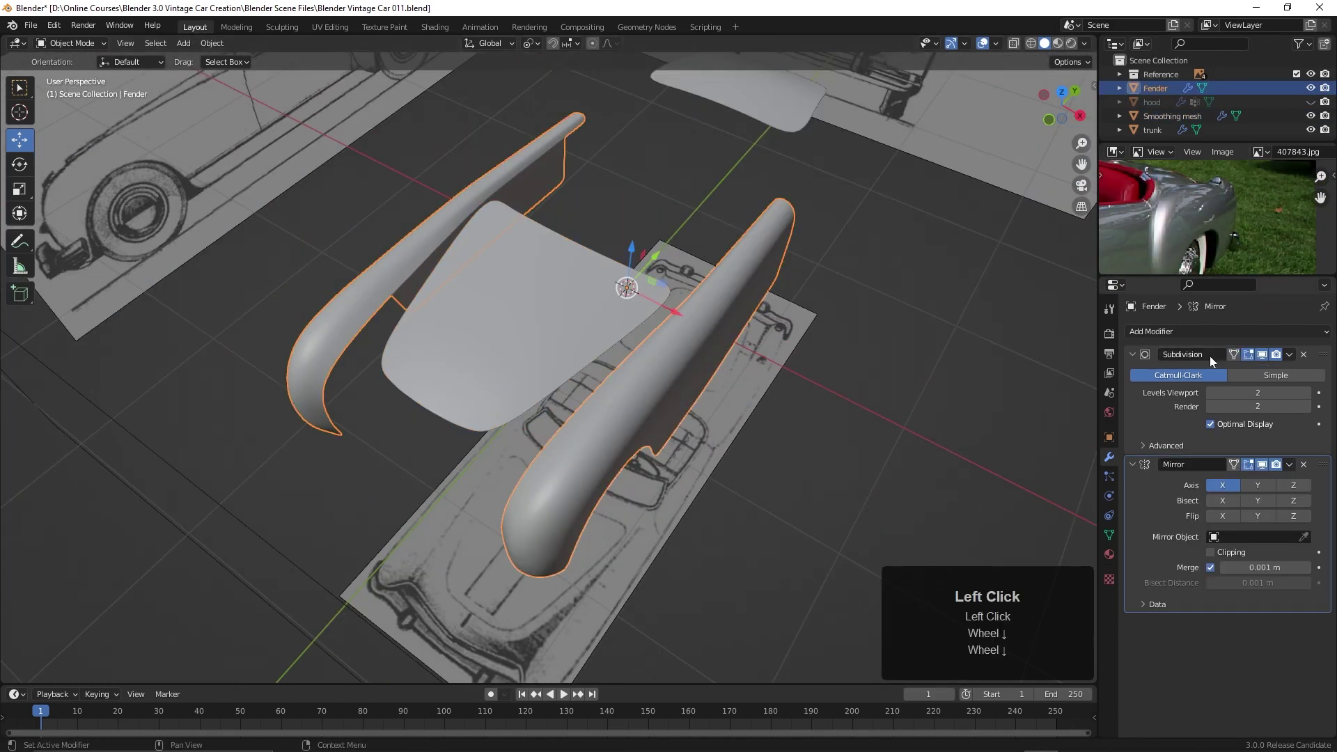
pyautogui.moveTo(1209, 356); pyautogui.dragTo(1209, 487)
pyautogui.moveTo(812, 462); pyautogui.dragTo(348, 423, button='middle')
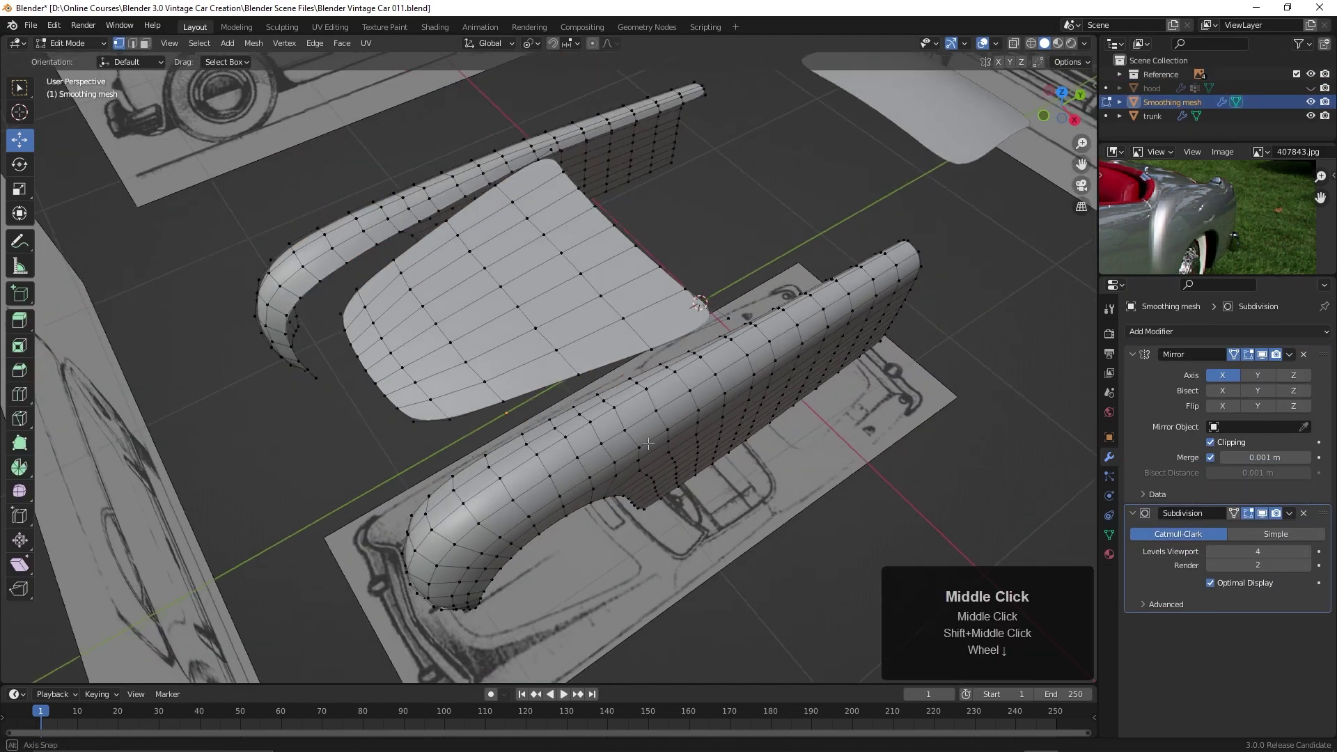
# Select several hood and fender edge loops on the Smoothing mesh, then clear the selection.
pyautogui.scroll(4, 659, 413)
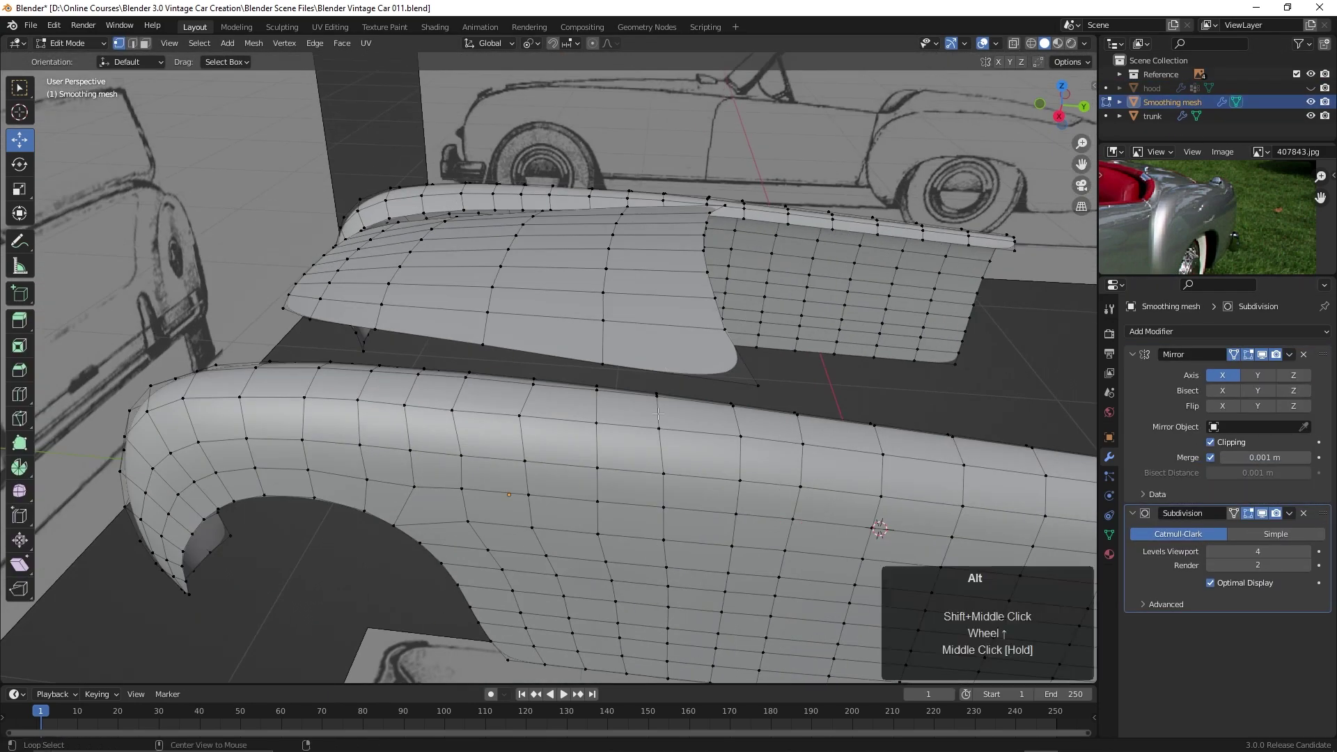
pyautogui.moveTo(658, 414); pyautogui.dragTo(487, 411, button='middle')
pyautogui.keyDown('alt'); pyautogui.keyDown('shift'); pyautogui.click(488, 411); pyautogui.keyUp('shift'); pyautogui.keyUp('alt')
pyautogui.keyDown('alt'); pyautogui.keyDown('shift'); pyautogui.click(391, 425); pyautogui.keyUp('shift'); pyautogui.keyUp('alt')
pyautogui.keyDown('alt'); pyautogui.keyDown('shift'); pyautogui.click(364, 427); pyautogui.keyUp('shift'); pyautogui.keyUp('alt')
pyautogui.scroll(-2, 624, 322)
pyautogui.moveTo(364, 427); pyautogui.dragTo(771, 483, button='middle')
pyautogui.keyDown('alt'); pyautogui.keyDown('shift'); pyautogui.click(624, 322); pyautogui.keyUp('shift'); pyautogui.keyUp('alt')
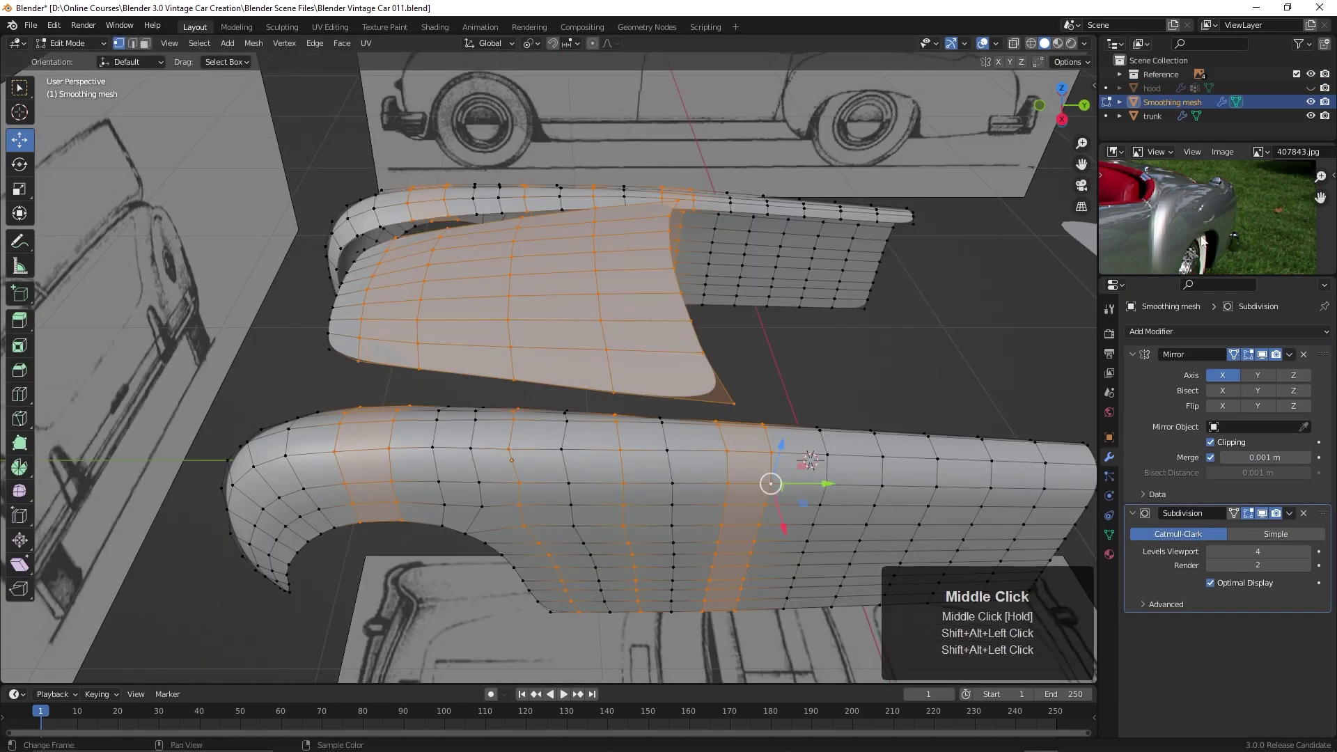
pyautogui.hotkey('alt', 'a')
# Leave Edit Mode to inspect the smoothed hood result.
pyautogui.moveTo(563, 476); pyautogui.dragTo(613, 379, button='middle')
pyautogui.scroll(-2, 530, 376)
pyautogui.press('Tab')
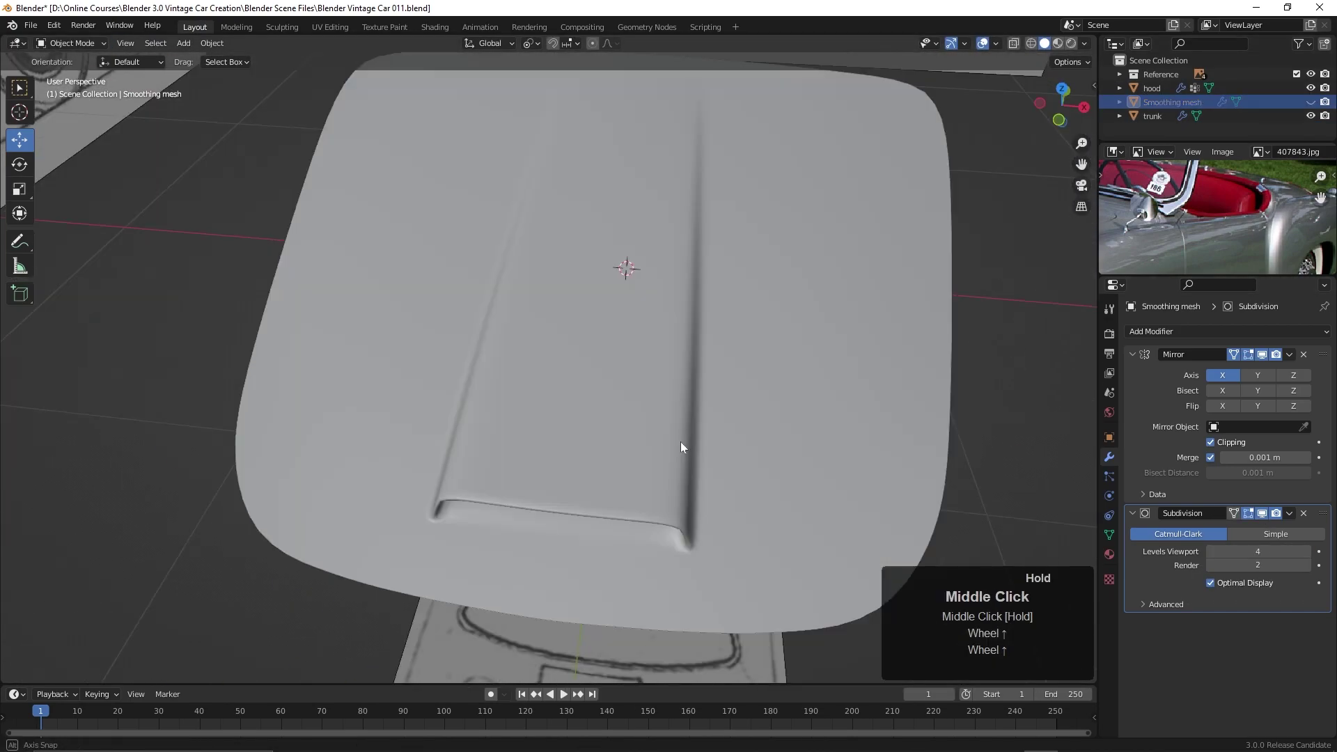
pyautogui.moveTo(680, 442); pyautogui.dragTo(666, 436, button='middle')
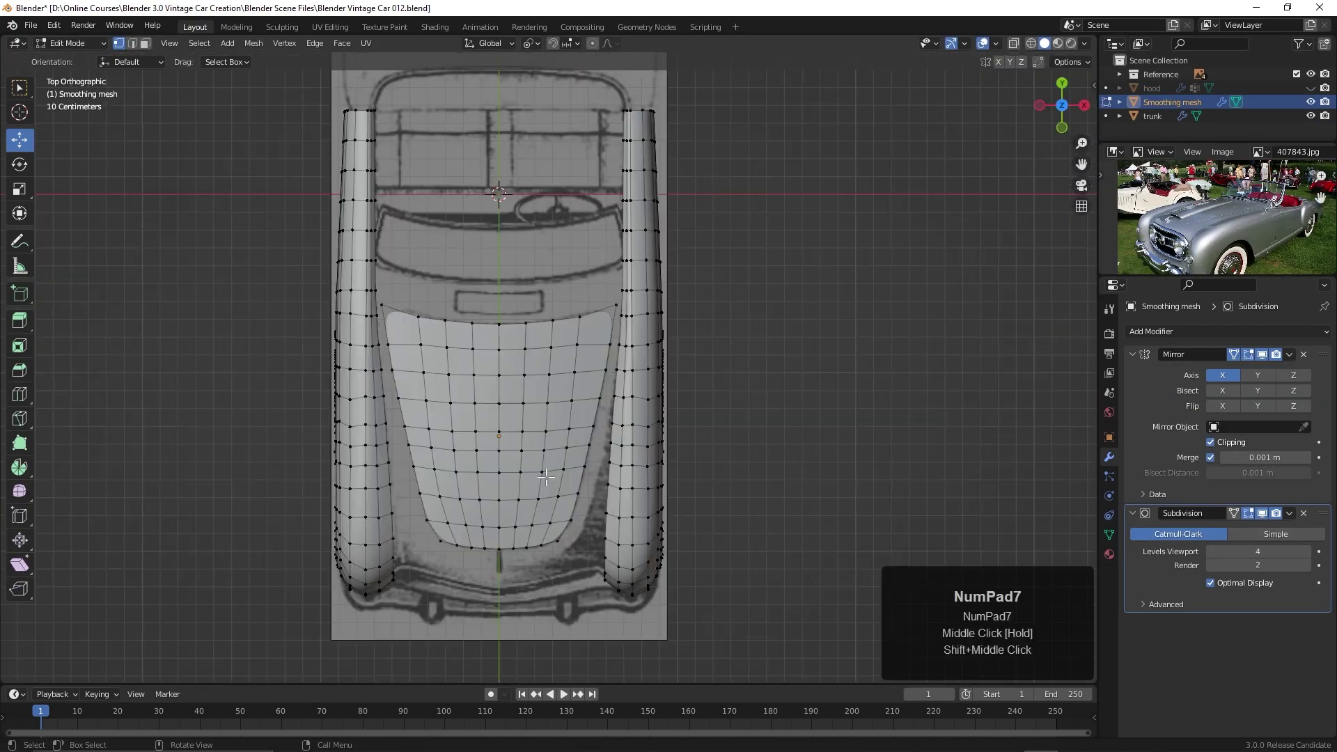
pyautogui.scroll(2, 546, 476)
# Select the hood's lower edge loop and edge-slide it along the hood.
pyautogui.keyDown('alt'); pyautogui.click(623, 503); pyautogui.keyUp('alt')
pyautogui.press('g')
pyautogui.press('g')
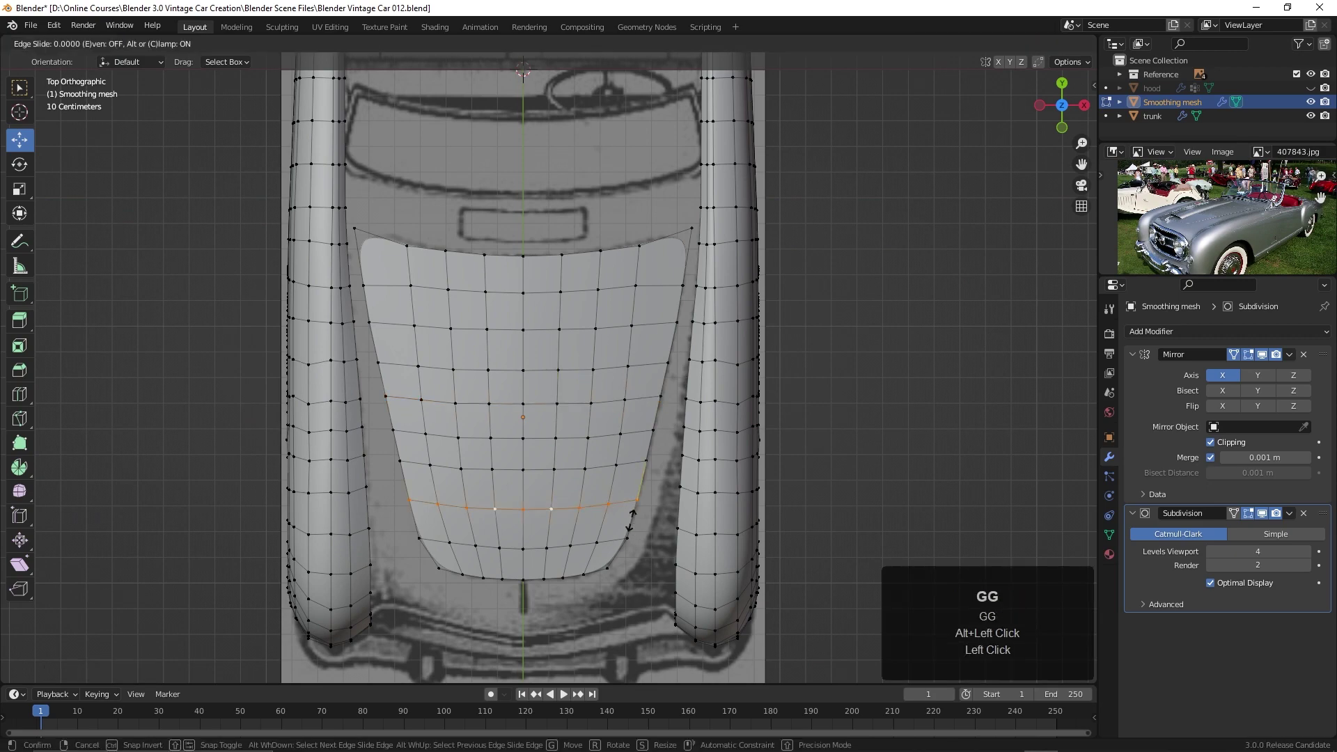
pyautogui.scroll(-3, 571, 406)
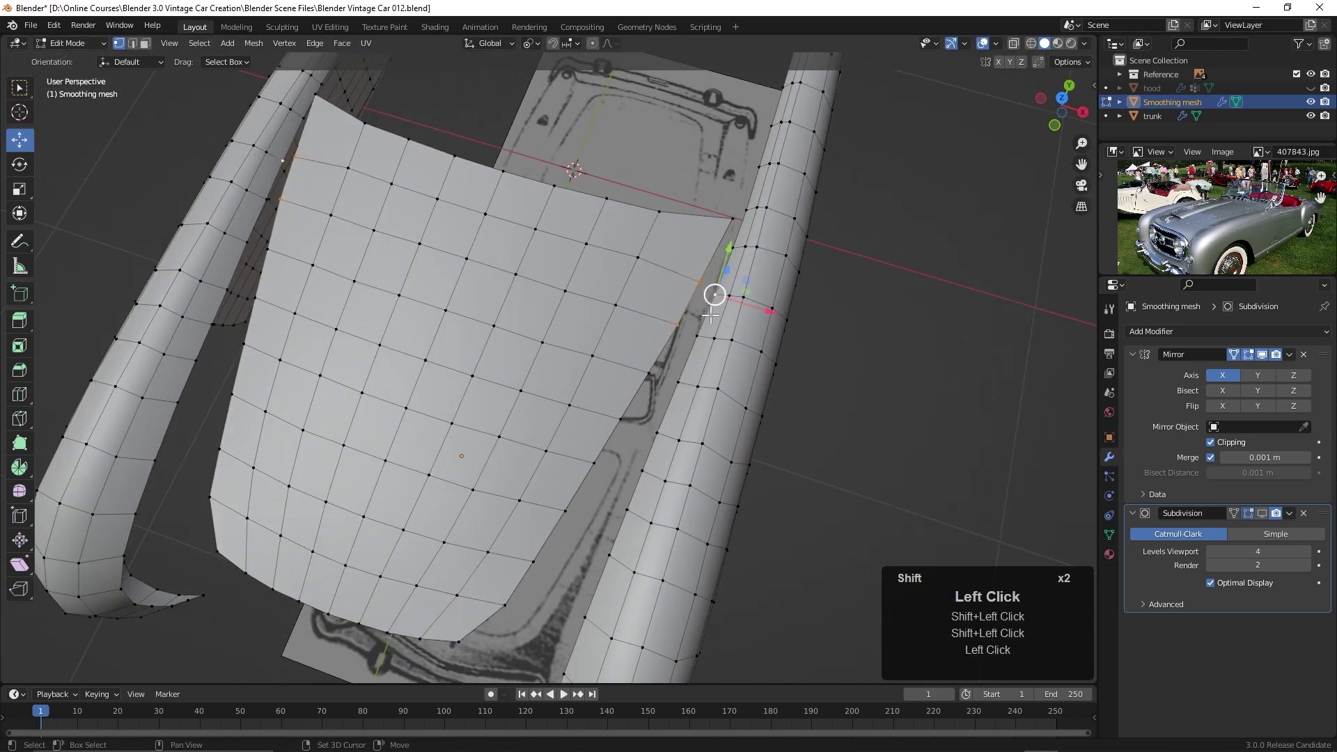
pyautogui.press('f')
pyautogui.press('f')
pyautogui.press('f')
pyautogui.press('f')
pyautogui.press('f')
pyautogui.press('f')
pyautogui.press('f')
pyautogui.moveTo(717, 293); pyautogui.dragTo(602, 421, button='middle')
pyautogui.scroll(2, 602, 420)
pyautogui.keyDown('shift'); pyautogui.moveTo(601, 421); pyautogui.dragTo(599, 293, button='middle'); pyautogui.keyUp('shift')
pyautogui.moveTo(599, 293); pyautogui.dragTo(598, 245, button='middle')
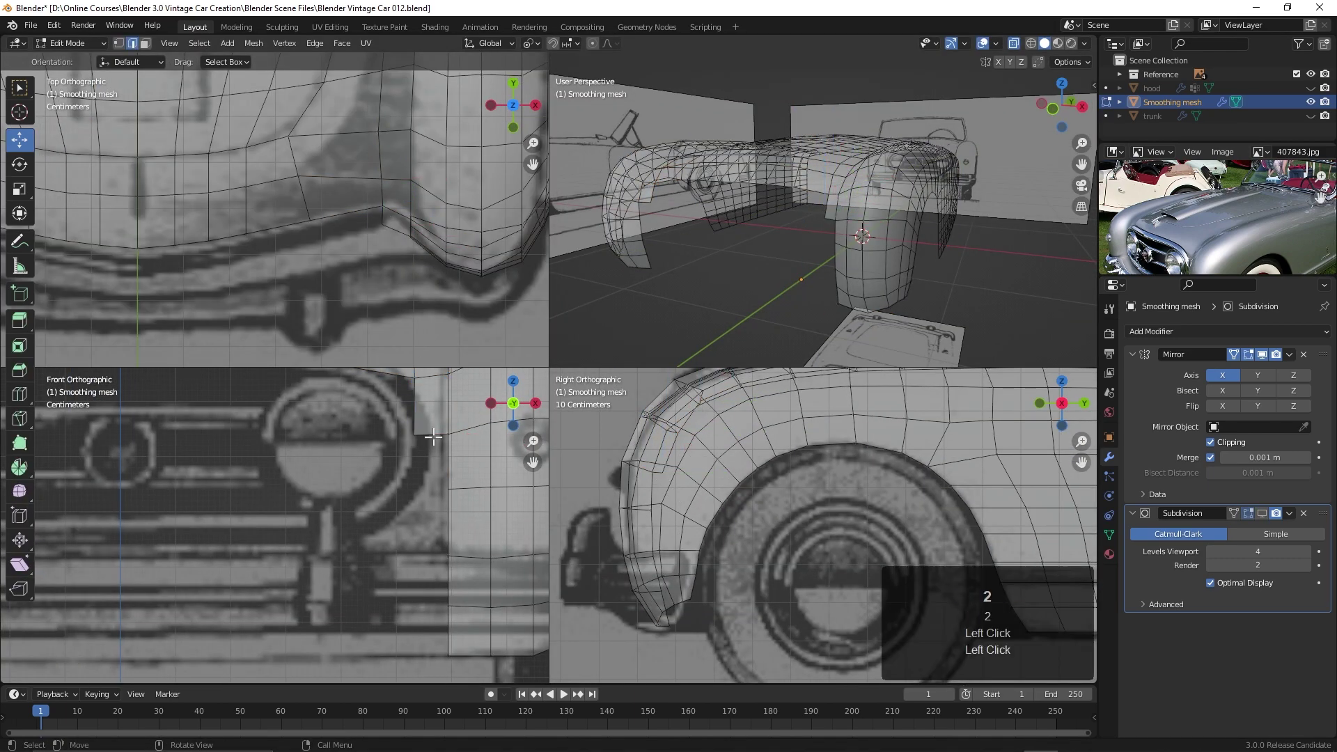
# Merge the selected vertices At Last and select the front bottom edge path.
pyautogui.press('m')
pyautogui.click(453, 497)
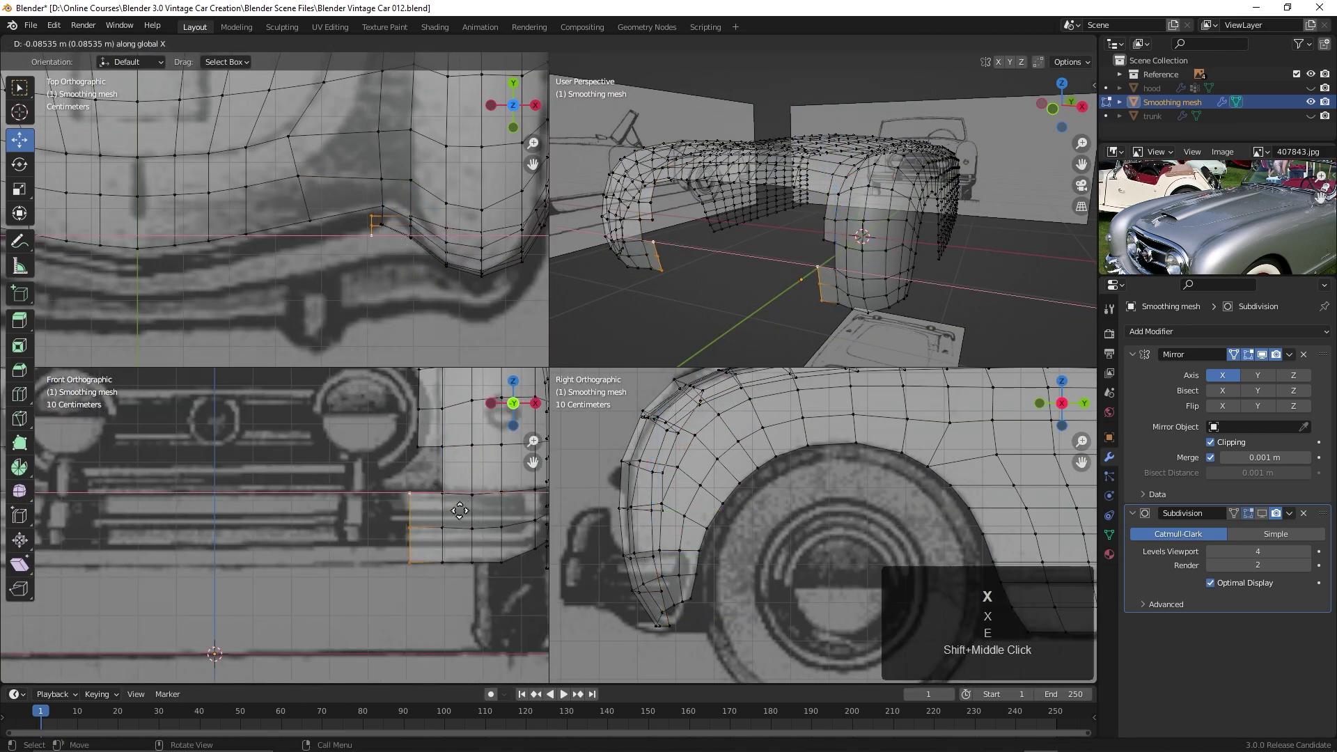
pyautogui.keyDown('ctrl'); pyautogui.click(135, 418); pyautogui.keyUp('ctrl')
# Move the front vertices to close the nose below the hood, checking the quad views.
pyautogui.keyDown('shift'); pyautogui.moveTo(400, 555); pyautogui.dragTo(400, 555, button='middle'); pyautogui.keyUp('shift')
pyautogui.scroll(-2, 400, 555)
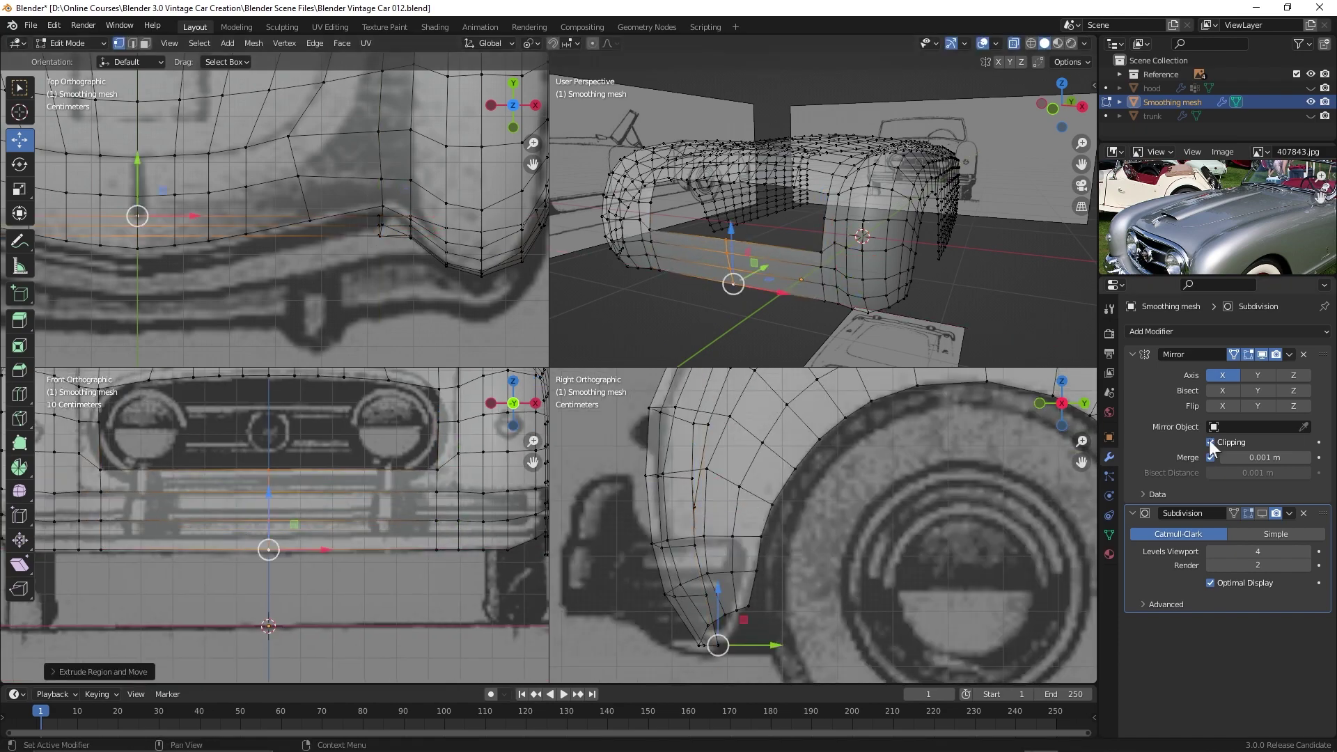
pyautogui.keyDown('shift'); pyautogui.moveTo(369, 200); pyautogui.dragTo(475, 234, button='middle'); pyautogui.keyUp('shift')
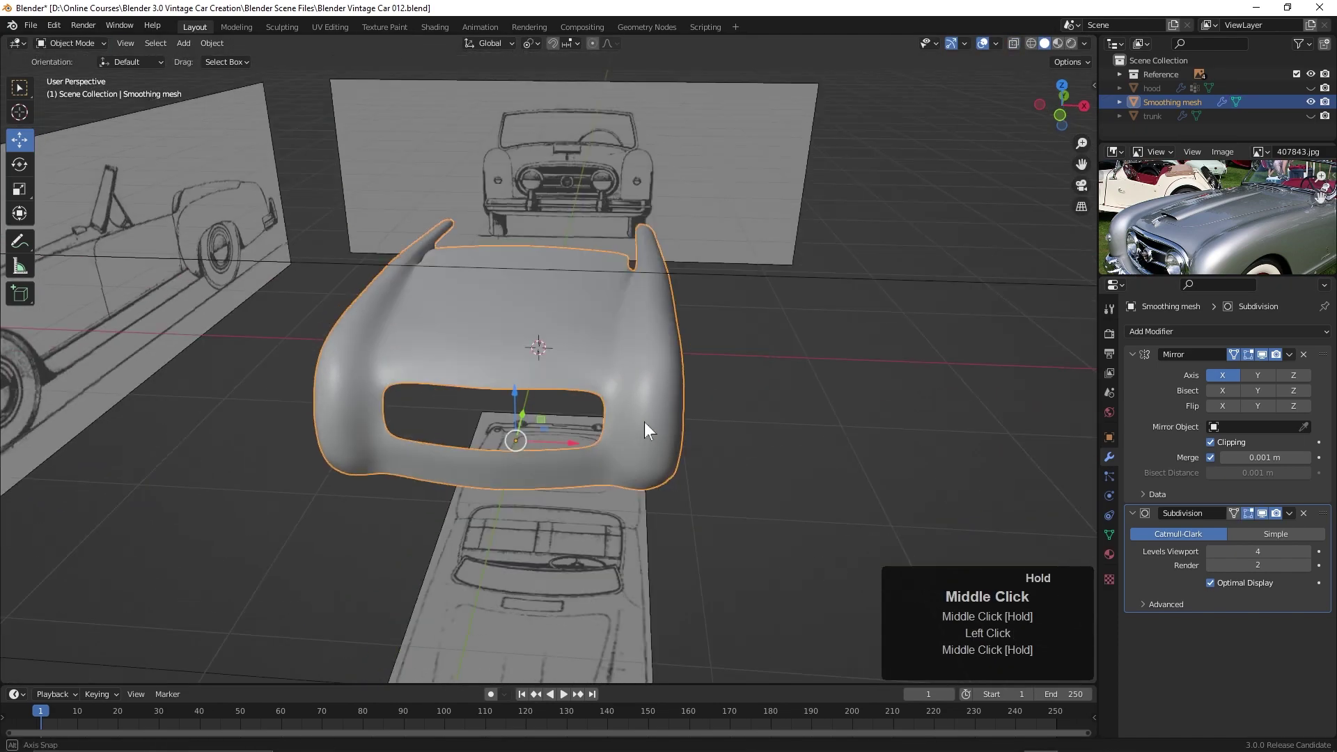
pyautogui.moveTo(645, 427); pyautogui.dragTo(722, 457, button='middle')
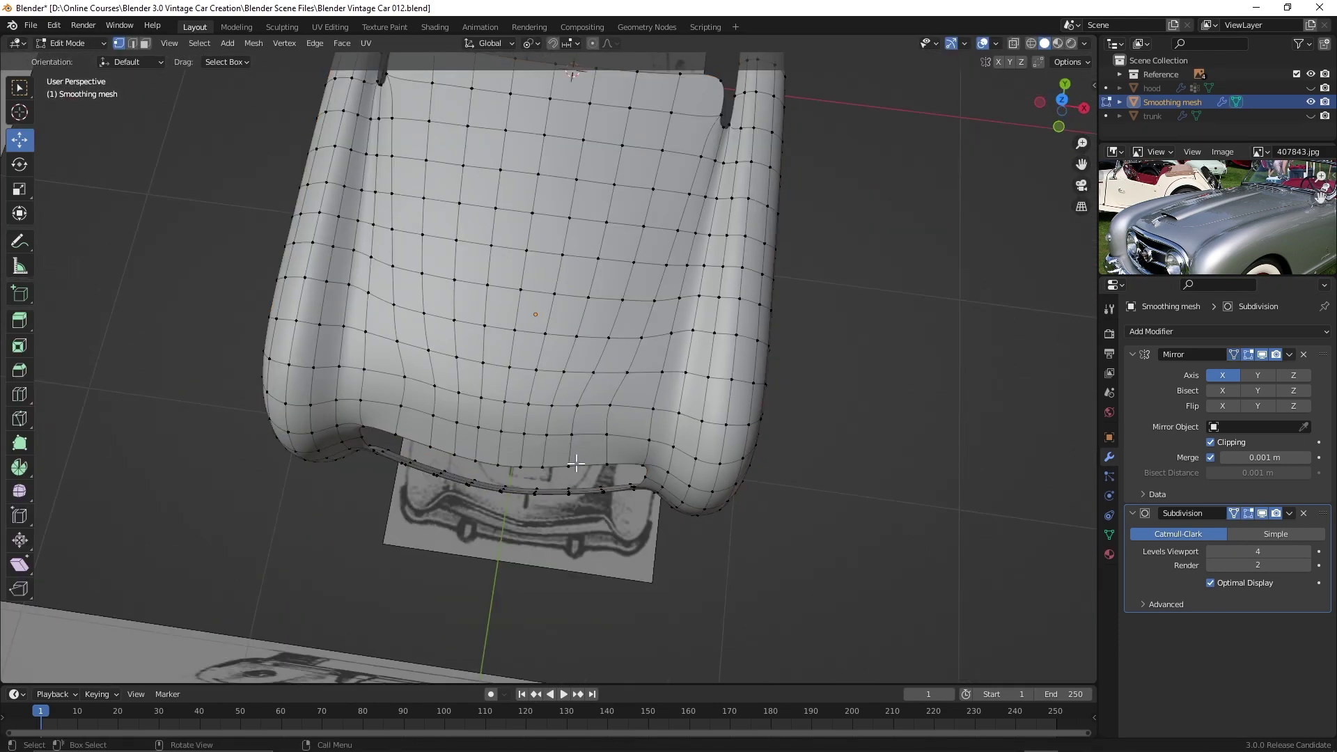
pyautogui.moveTo(624, 414); pyautogui.dragTo(623, 360)
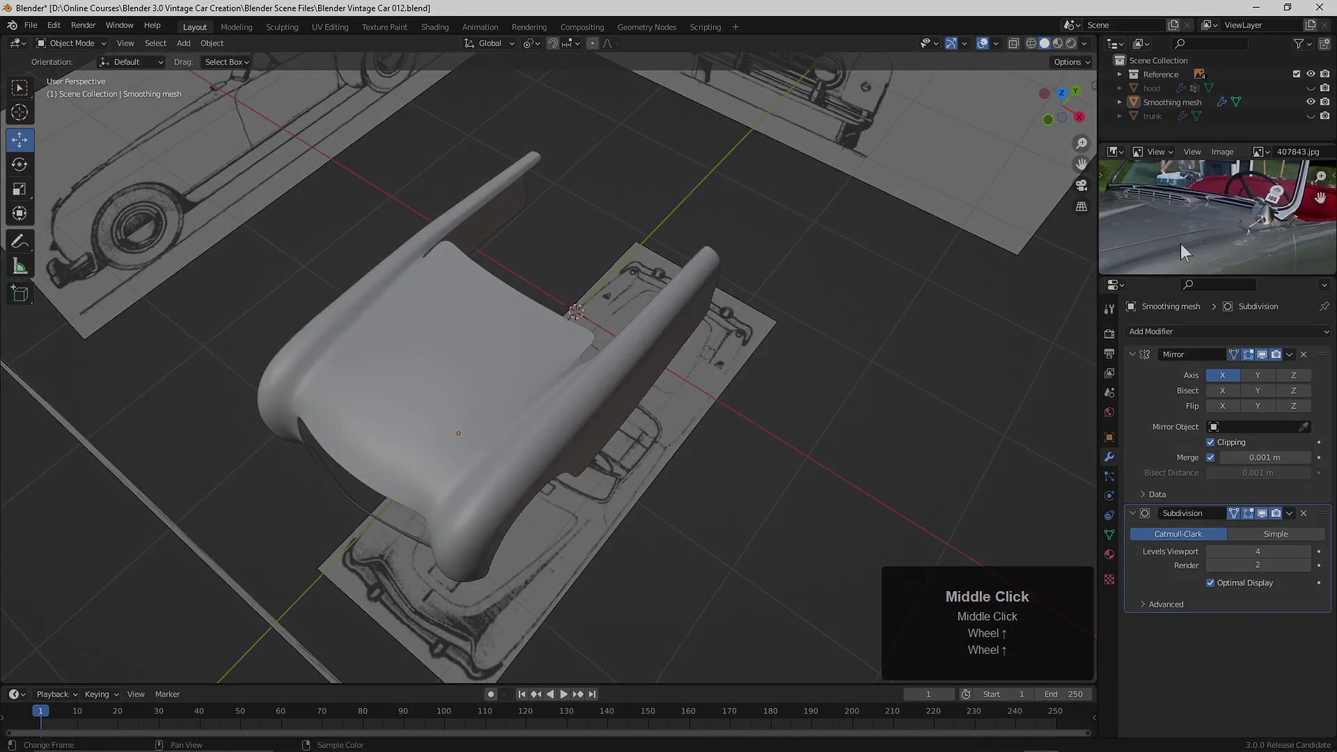